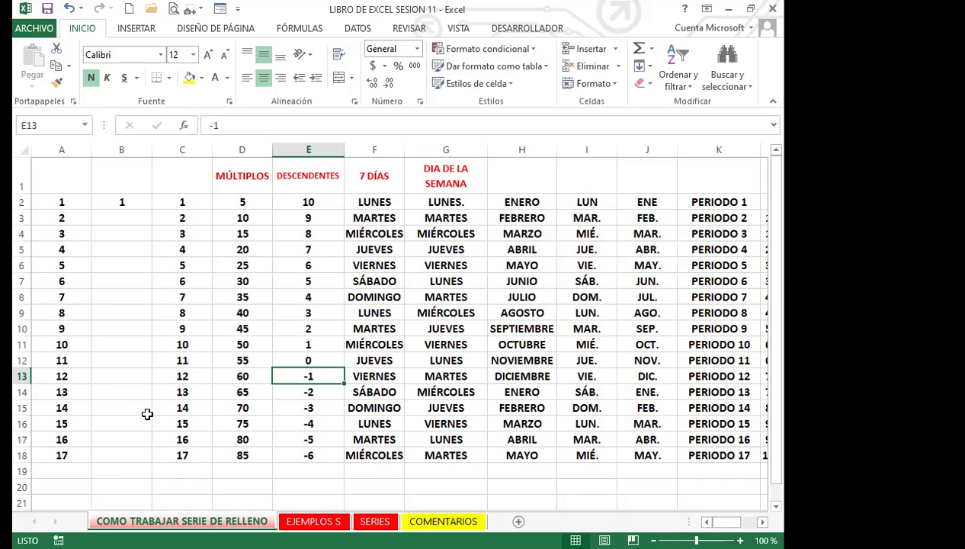
Fill column B from the 1 in B2 down to B18 with consecutive numbers up to 17
left_click(135, 199)
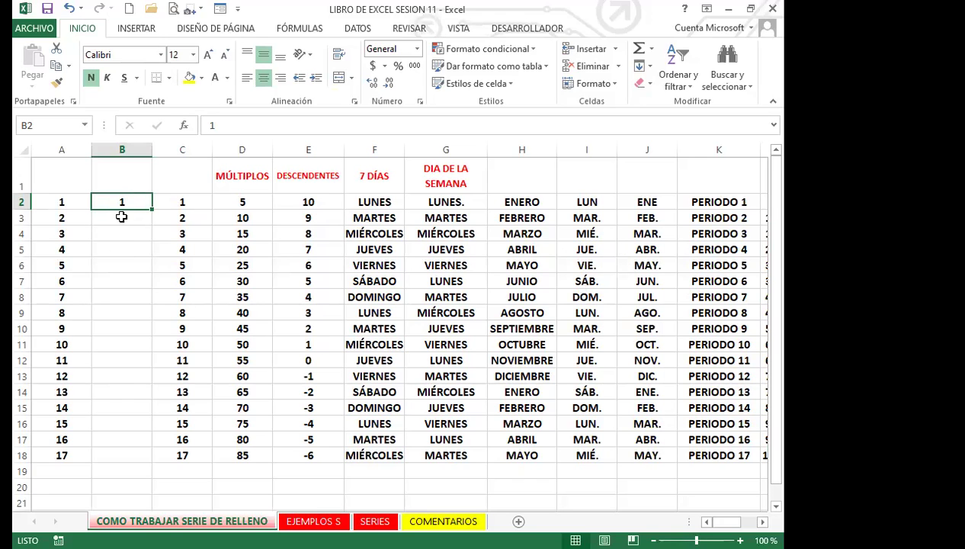
left_click_drag(153, 209, 140, 458)
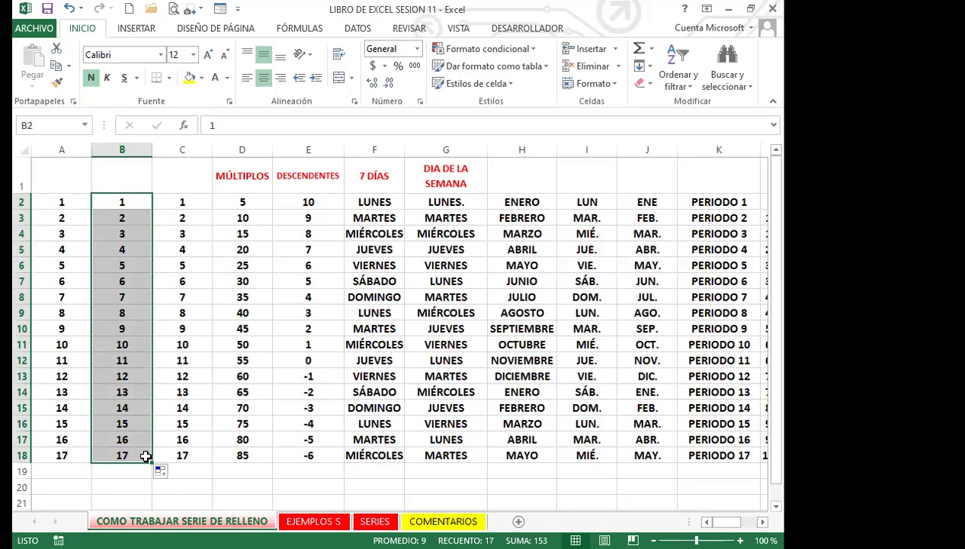
Try filling the MÚLTIPLOS column down to D19 with 5 and 10 from D2:D3, and undo that fill
left_click_drag(244, 198, 271, 476)
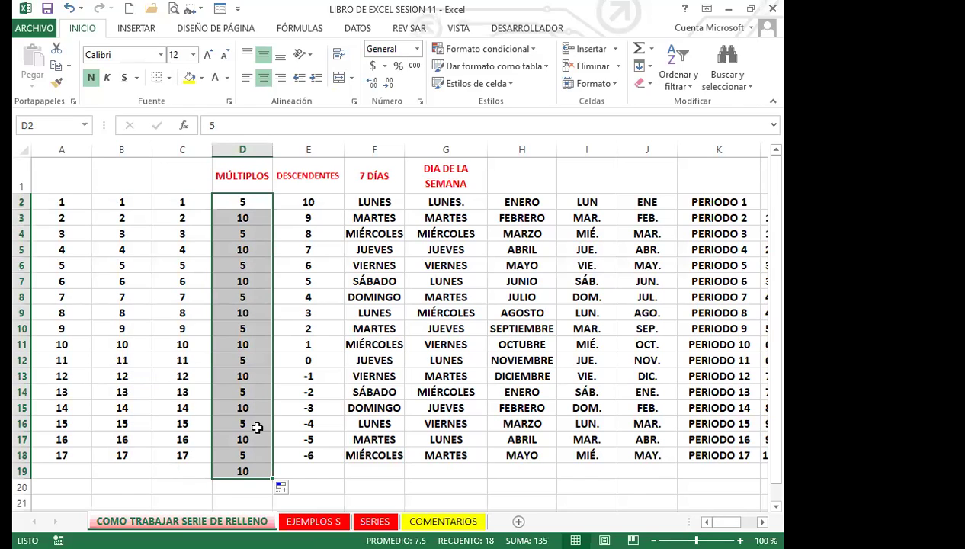
key("ctrl+z")
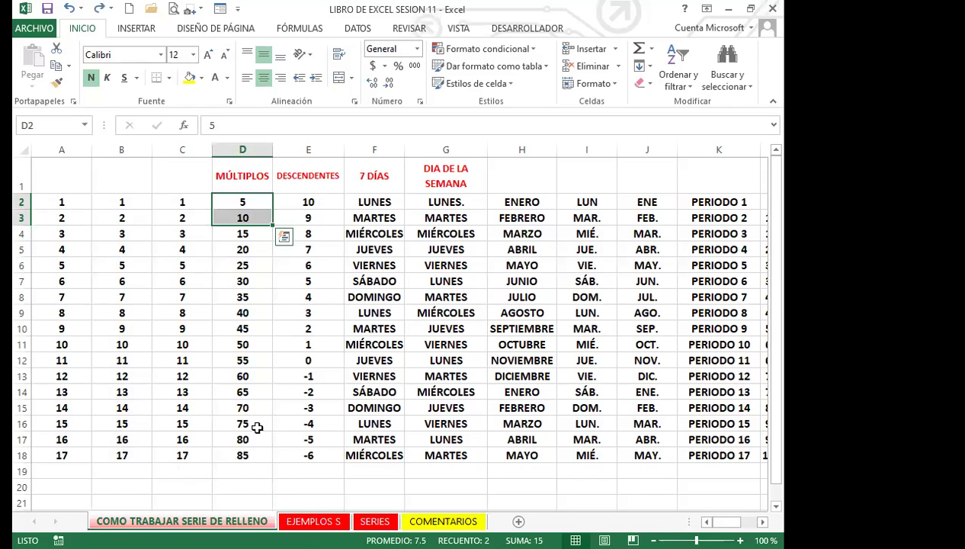
Fill column C from the 1 in C2 down to C18 with consecutive numbers up to 17
left_click(183, 203)
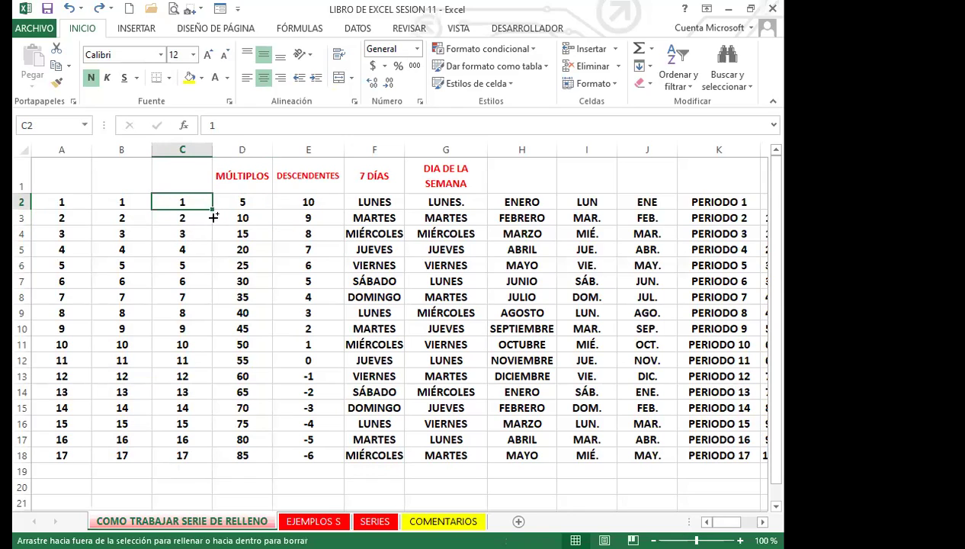
left_click_drag(201, 411, 195, 457)
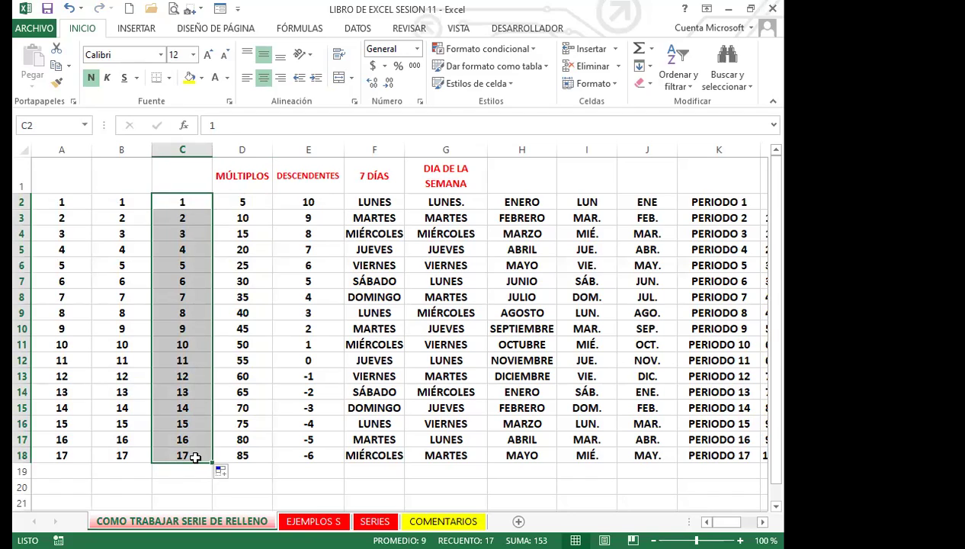
left_click(193, 203)
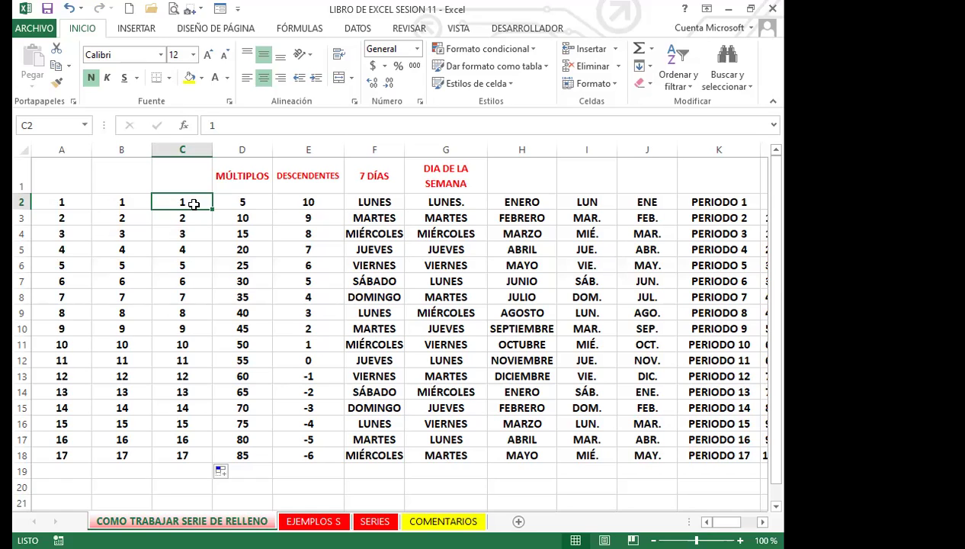
Fill A2:A40 with a linear column series using an increment of 1 and a limit of 40
left_click(61, 198)
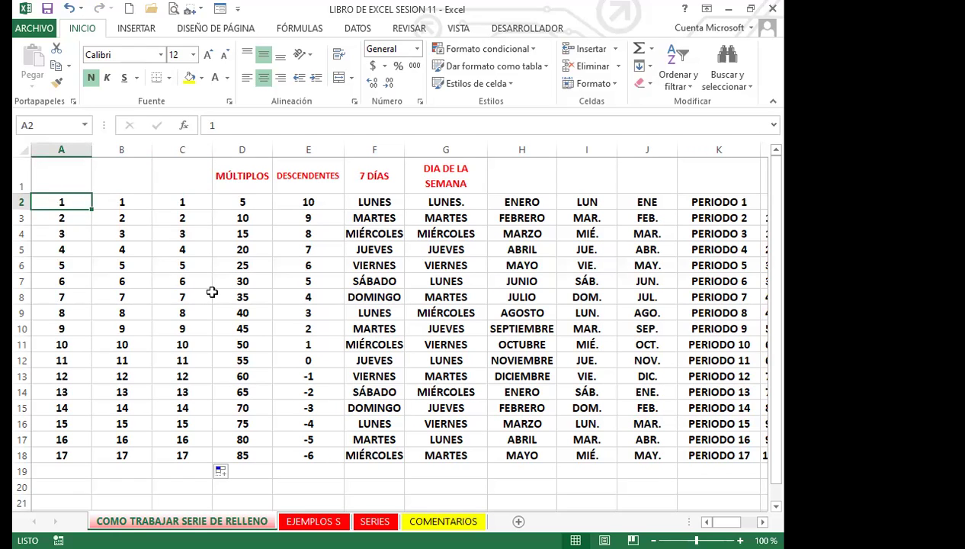
key("shift+Down")
key("shift+Down")
key("shift+Down")
key("shift+Down")
key("shift+Down")
key("shift+Down")
key("shift+Down")
key("shift+Down")
key("shift+Down")
key("shift+Down")
key("shift+Down")
key("shift+Down")
key("shift+Down")
key("shift+Down")
key("shift+Down")
key("shift+Down")
key("shift+Down")
key("shift+Down")
key("shift+Down")
key("shift+Down")
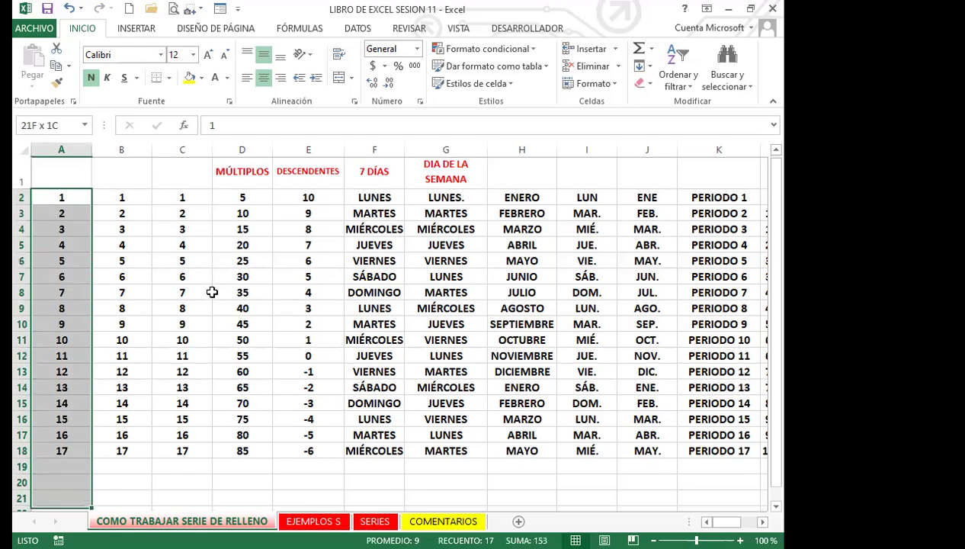
key("shift+Down")
key("shift+Down")
key("shift+Down")
key("shift+Down")
key("shift+Down")
key("shift+Down")
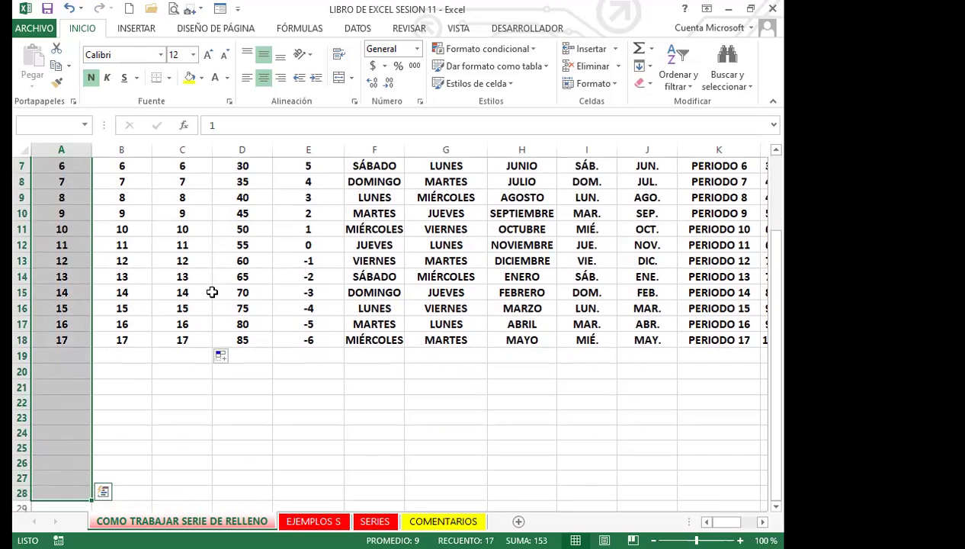
key("shift+Down")
key("shift+Down")
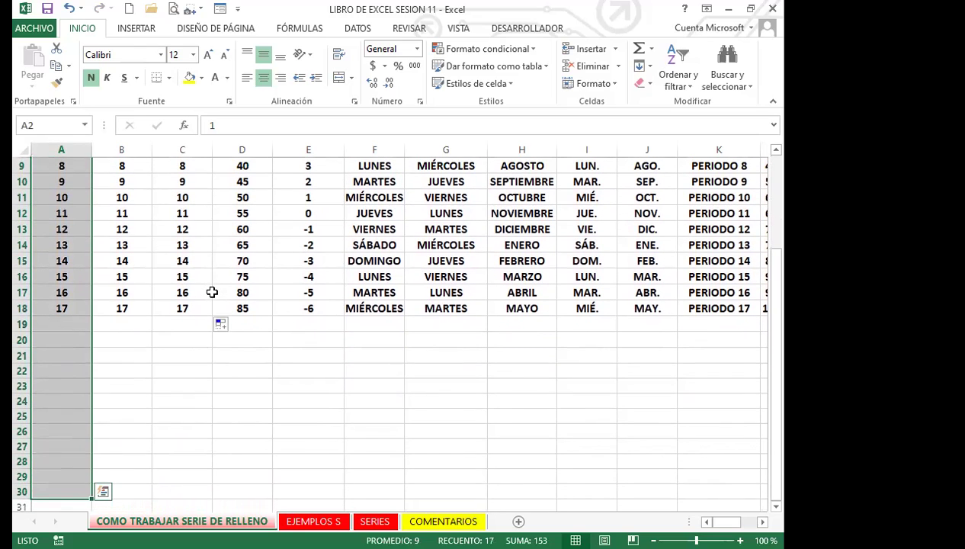
key("shift+Down")
key("shift+Down")
key("shift+Down")
key("shift+Down")
key("shift+Down")
key("shift+Down")
key("shift+Down")
key("shift+Down")
key("shift+Down")
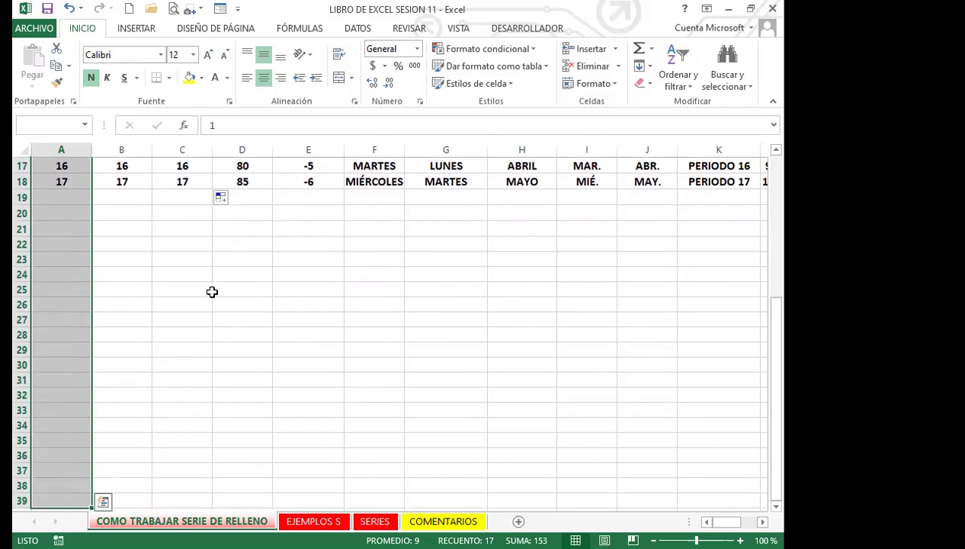
key("shift+Down")
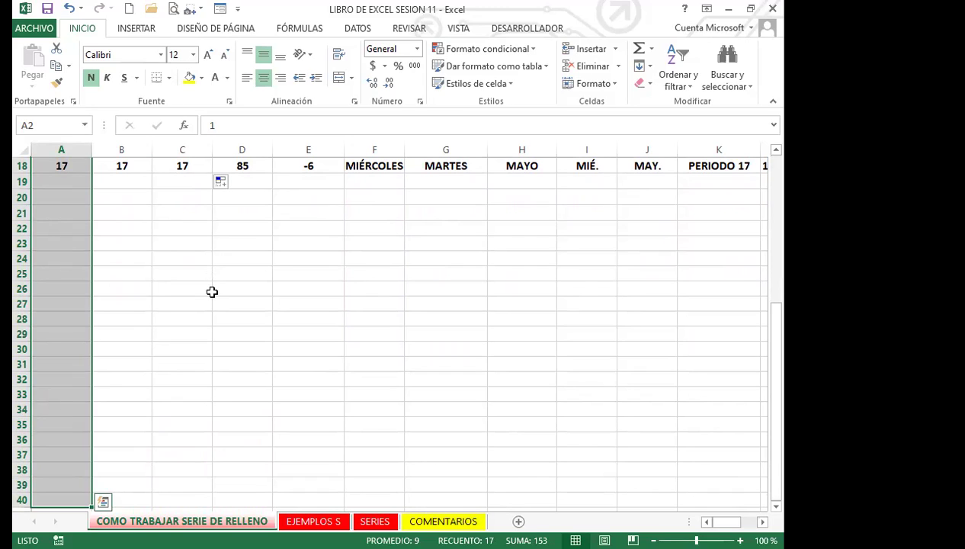
key("alt")
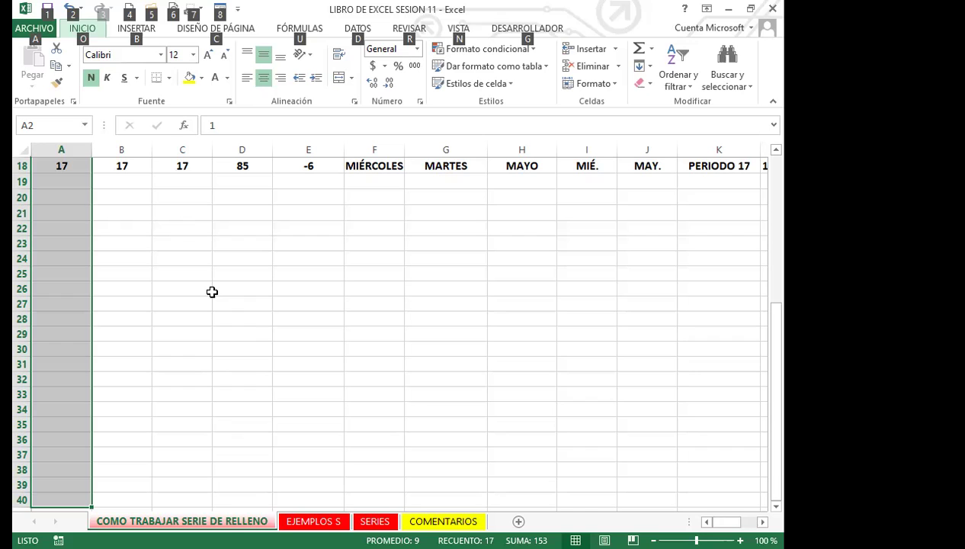
key("o")
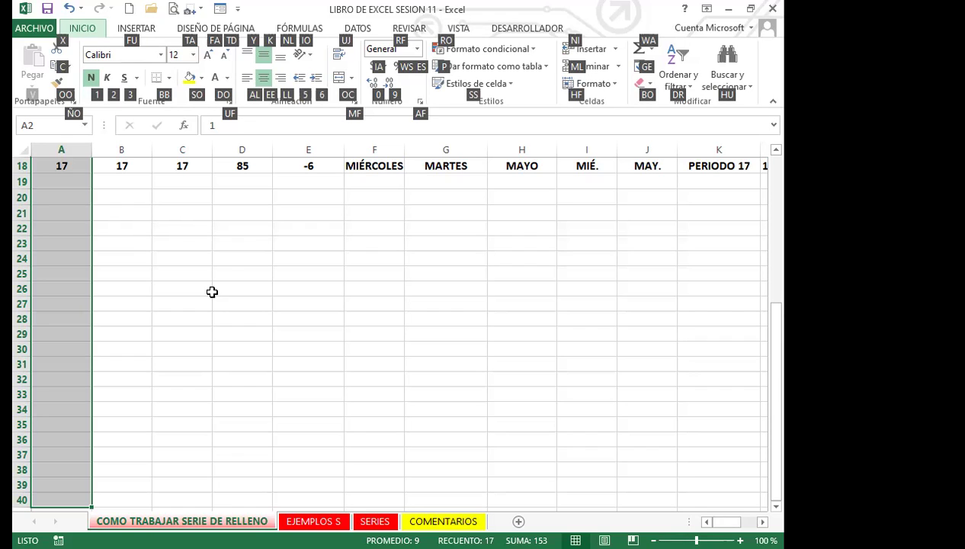
key("Escape")
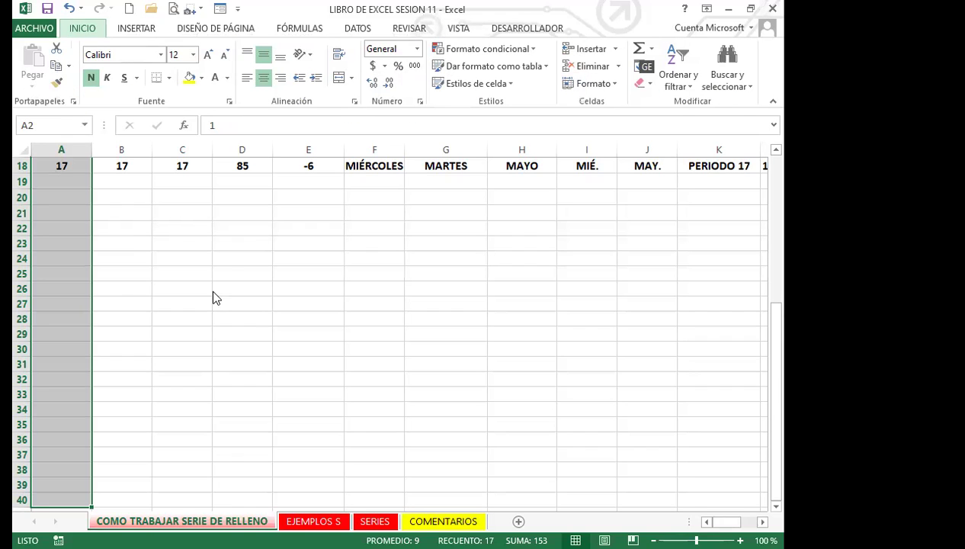
key("e")
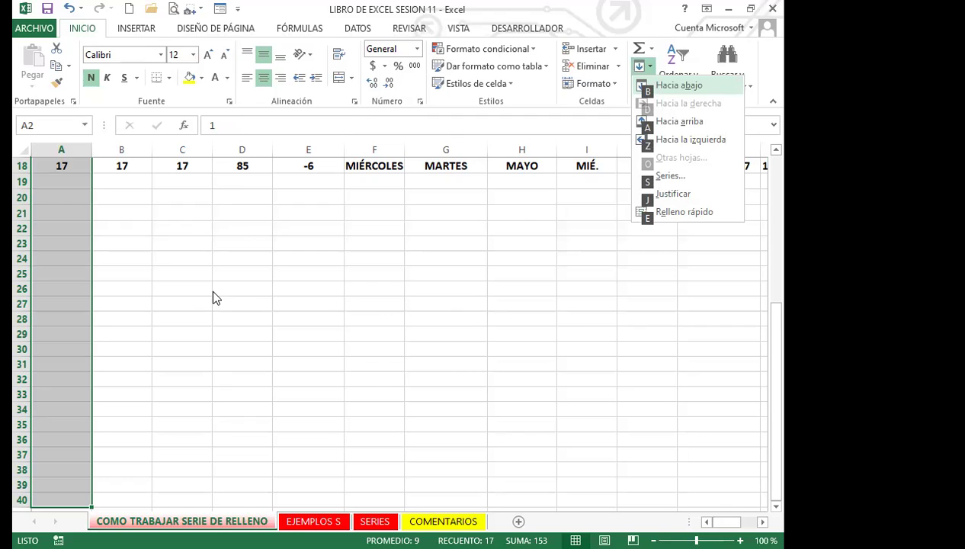
key("s")
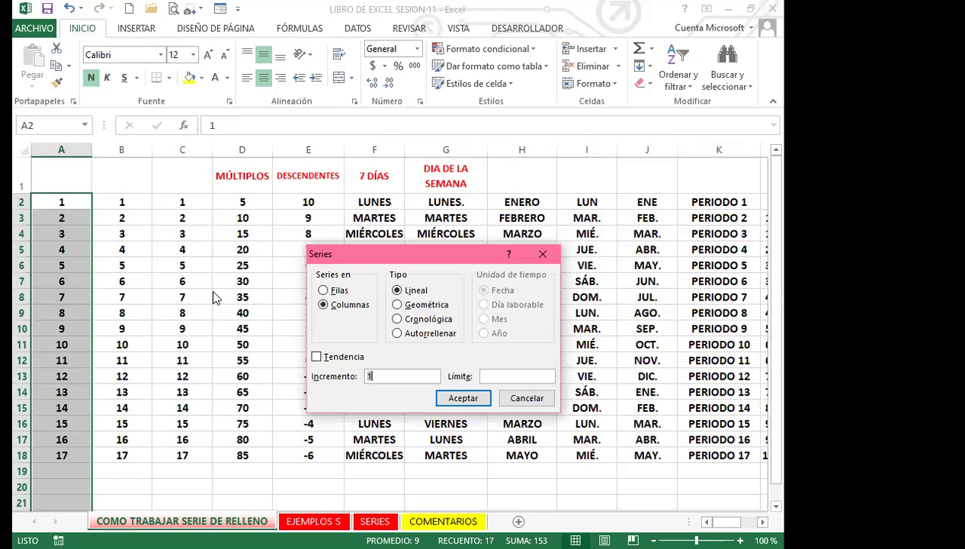
key("Tab")
type("40")
key("Return")
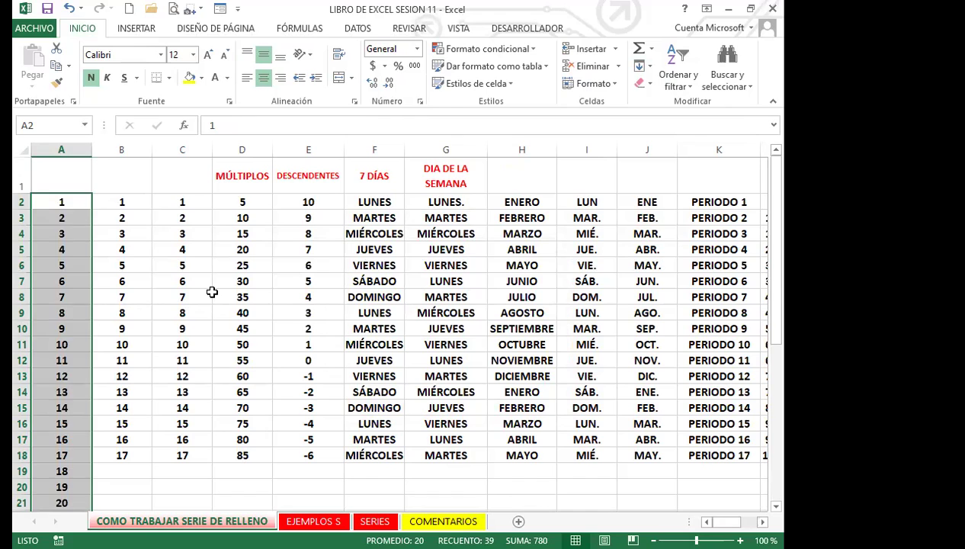
Fill B2:B40 with a column series of the Autorrellenar type
key("Right")
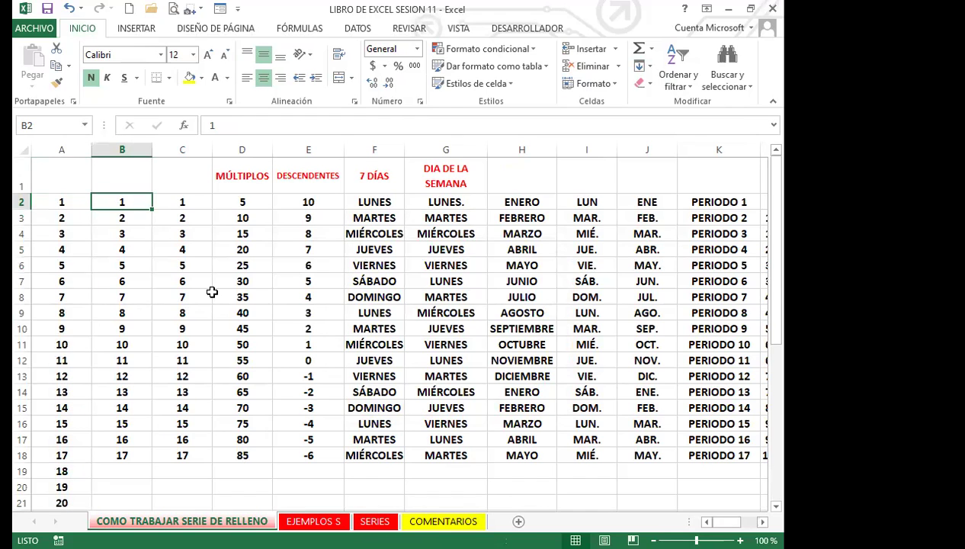
key("shift+Down")
key("shift+Down")
key("shift+Down")
key("shift+Down")
key("shift+Down")
key("shift+Down")
key("shift+Down")
key("shift+Down")
key("shift+Down")
key("shift+Down")
key("shift+Down")
key("shift+Down")
key("shift+Down")
key("shift+Down")
key("shift+Down")
key("shift+Down")
key("shift+Down")
key("shift+Down")
key("shift+Down")
key("shift+Down")
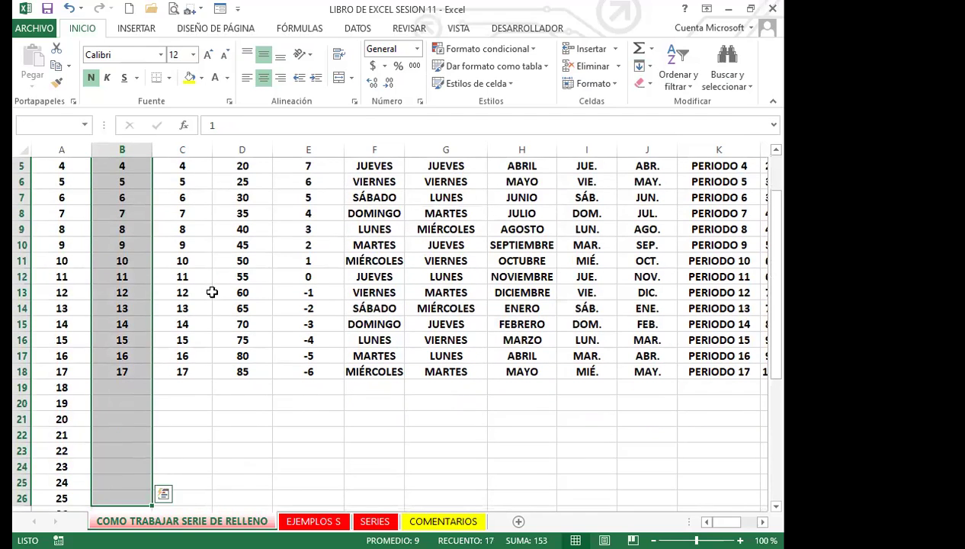
key("shift+Down")
key("shift+Down")
key("shift+Down")
key("shift+Down")
key("shift+Down")
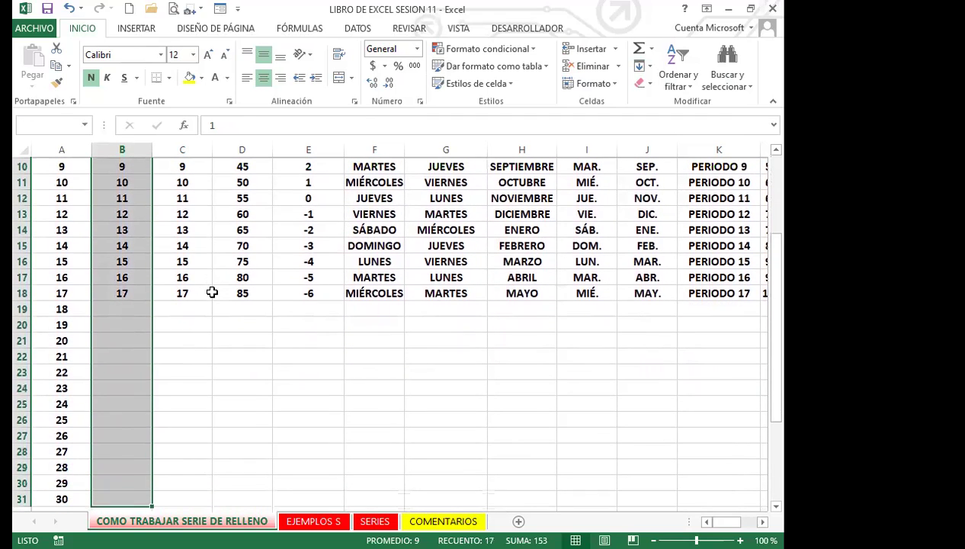
key("shift+Down")
key("shift+Down")
key("shift+Down")
key("shift+Down")
key("shift+Down")
key("shift+Down")
key("shift+Down")
key("shift+Down")
key("shift+Down")
key("shift+Down")
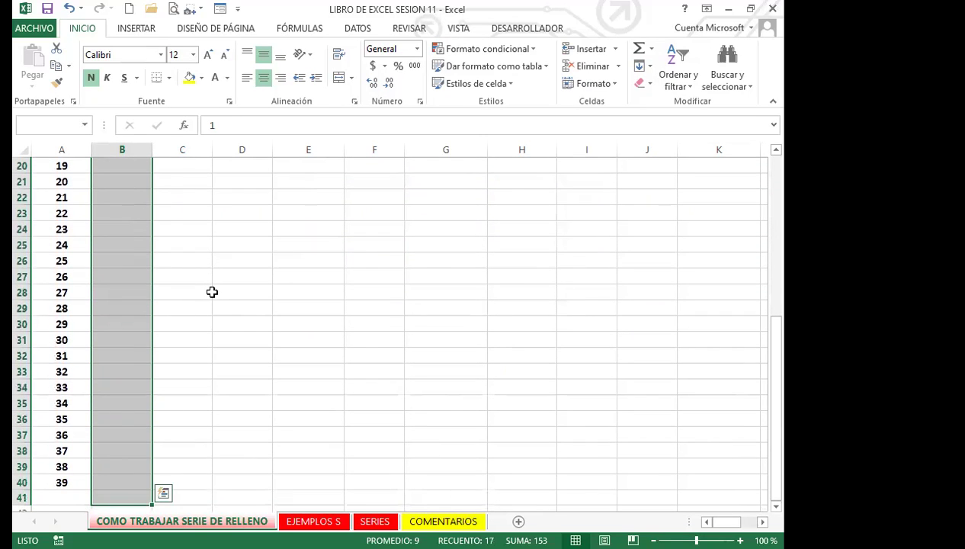
key("shift+Up")
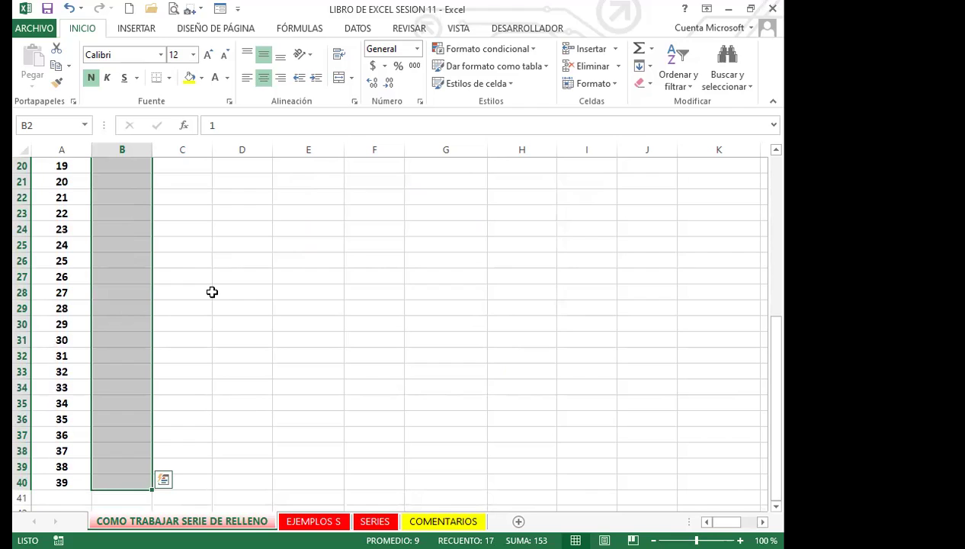
key("alt")
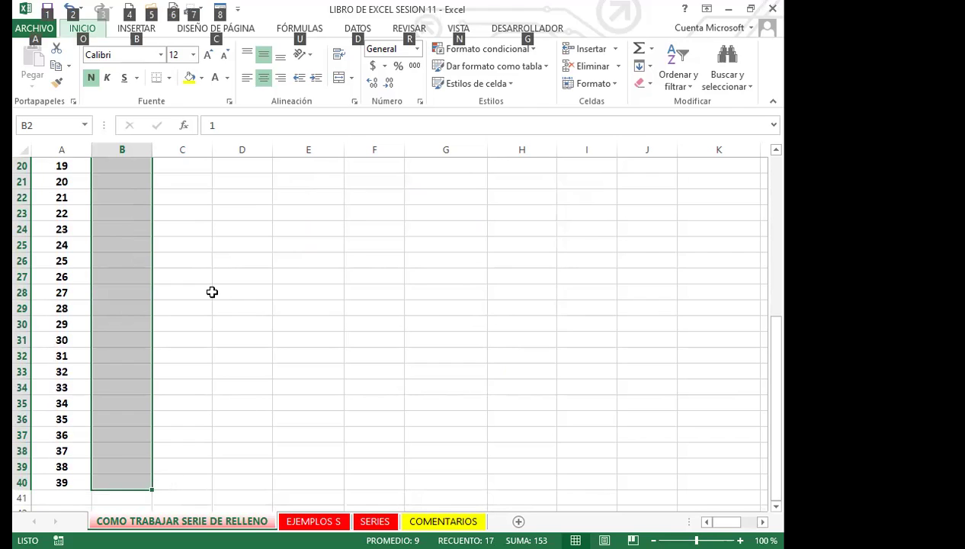
key("o")
key("r")
key("l")
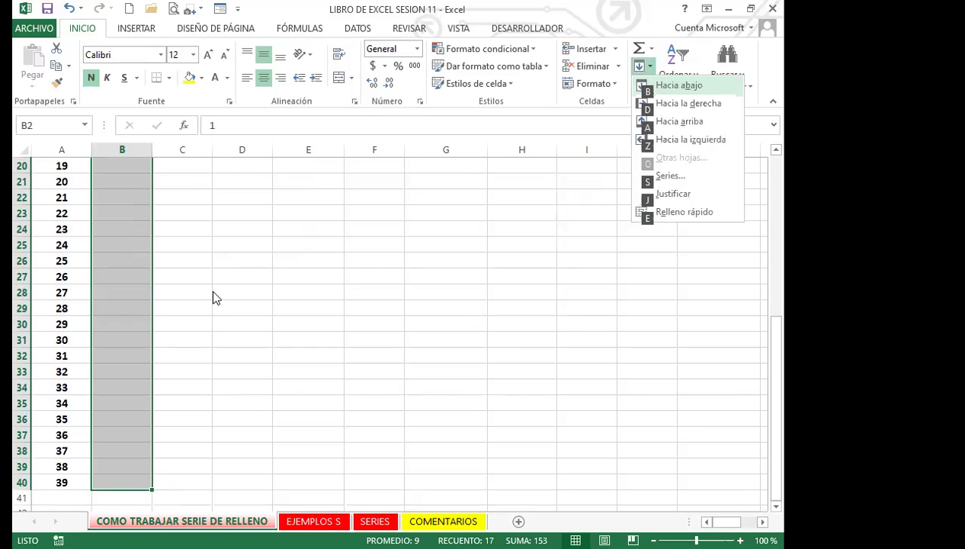
key("s")
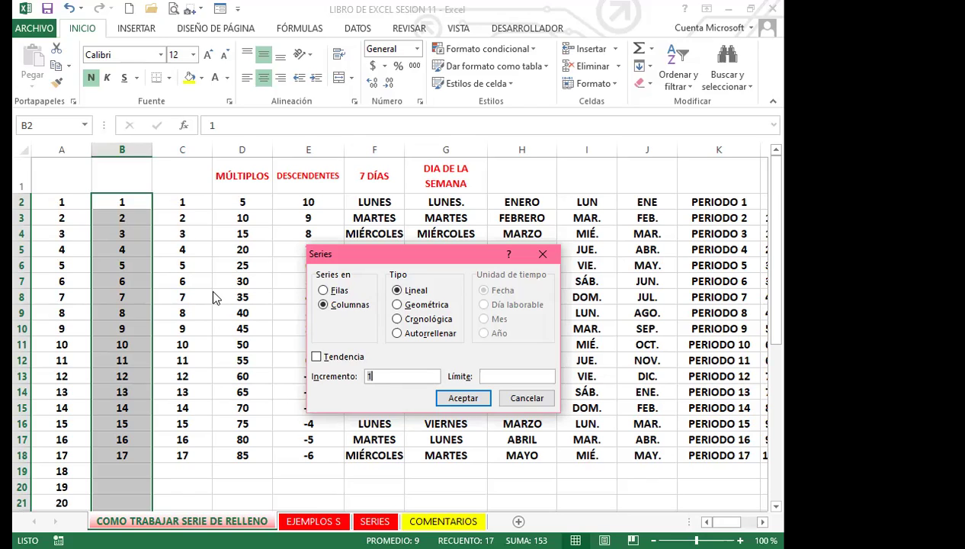
key("Tab")
key("Tab")
key("Tab")
key("Tab")
key("Tab")
key("Down")
key("Down")
key("Down")
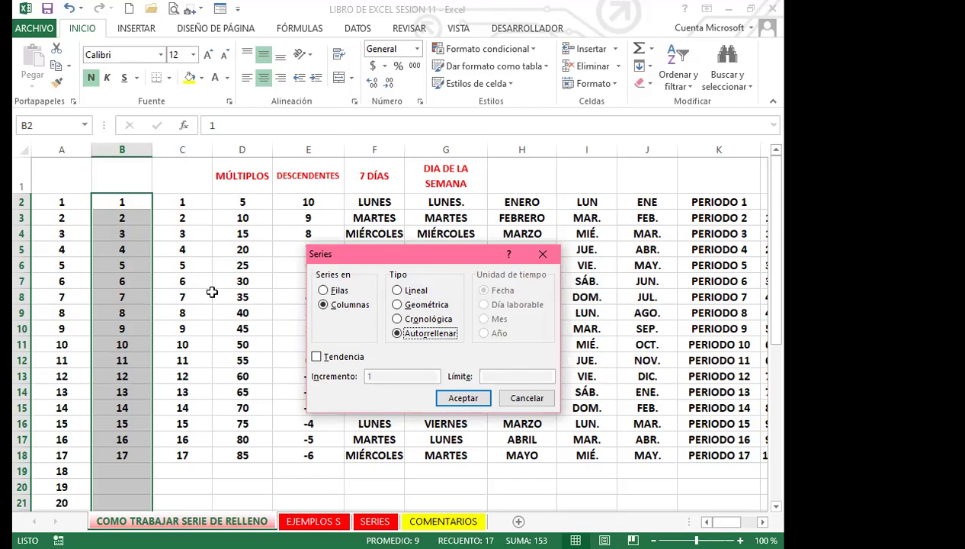
key("Return")
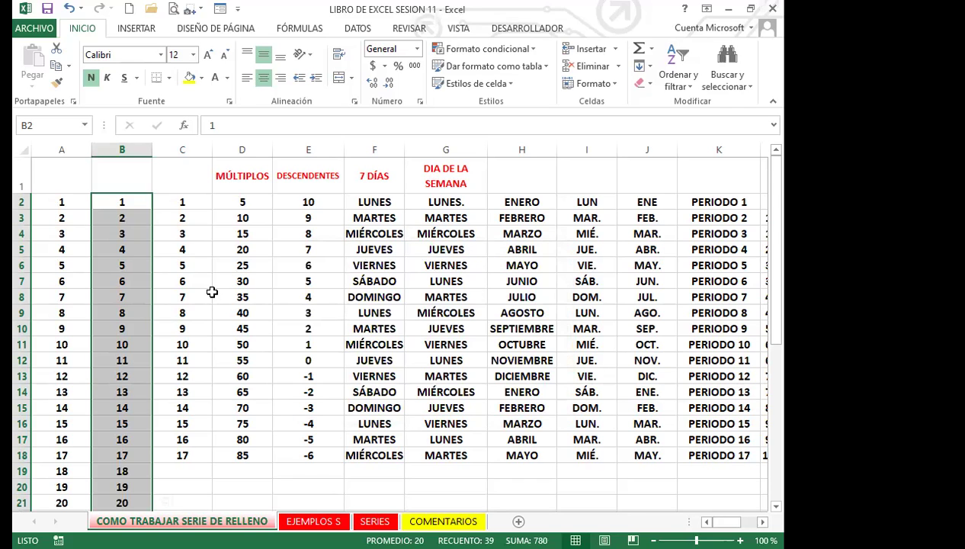
Select F2, the first weekday in the 7 DÍAS column
key("Right")
key("Right")
key("Right")
key("Right")
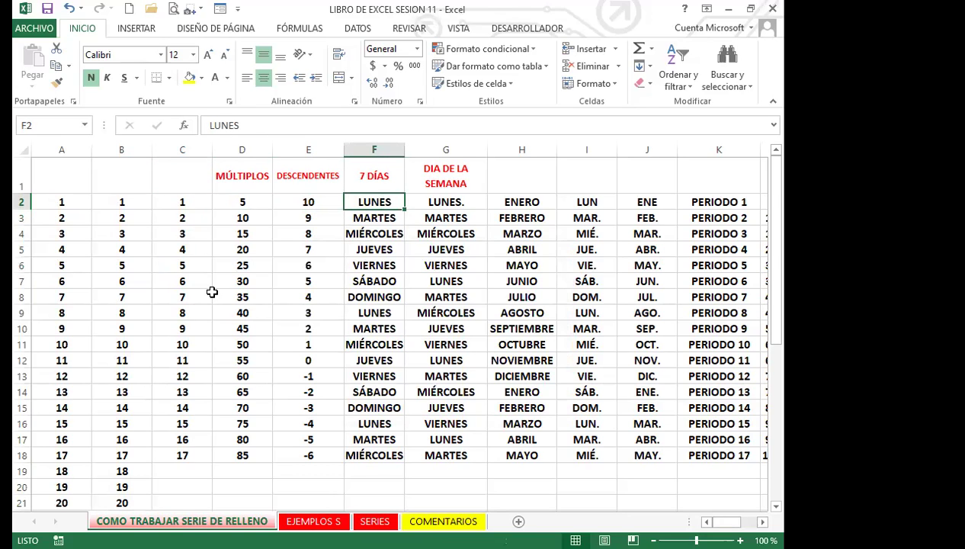
key("alt")
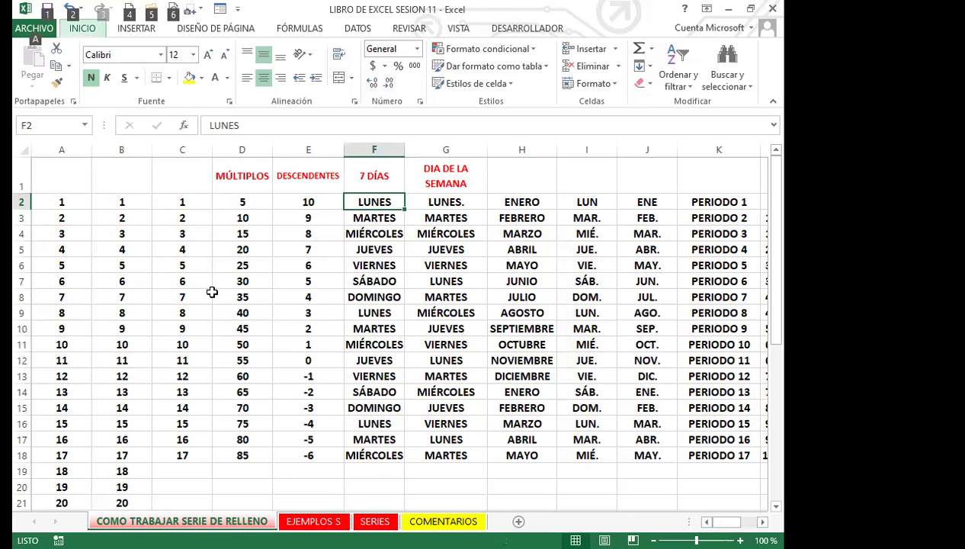
key("o")
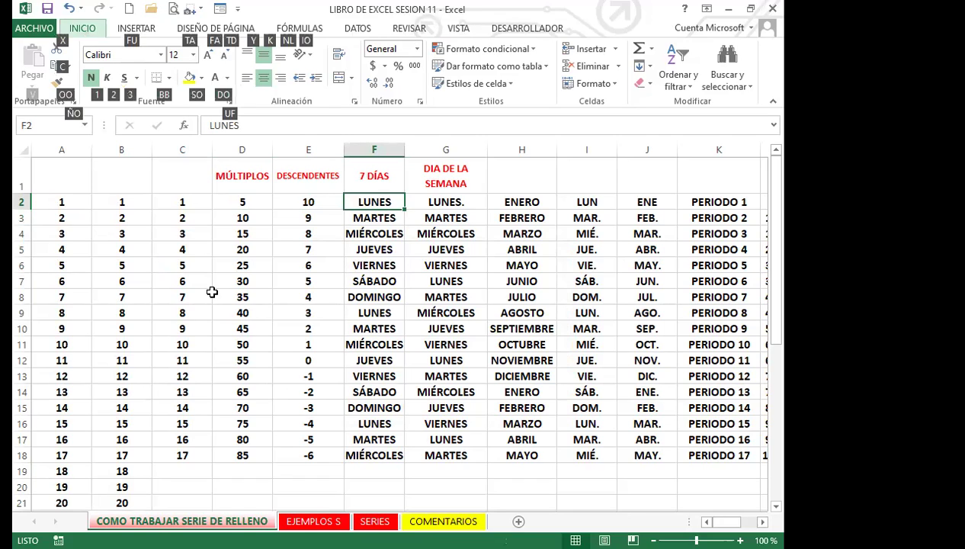
key("g")
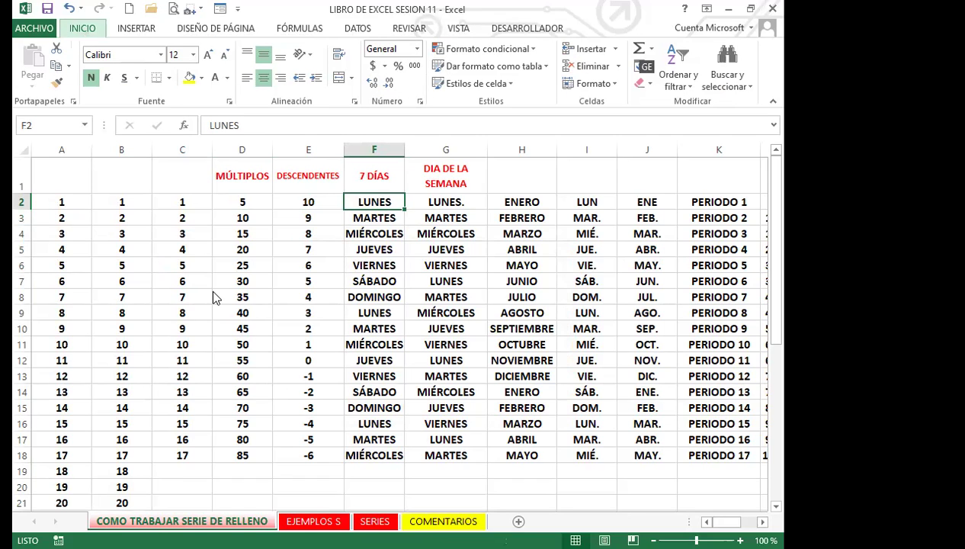
key("e")
key("s")
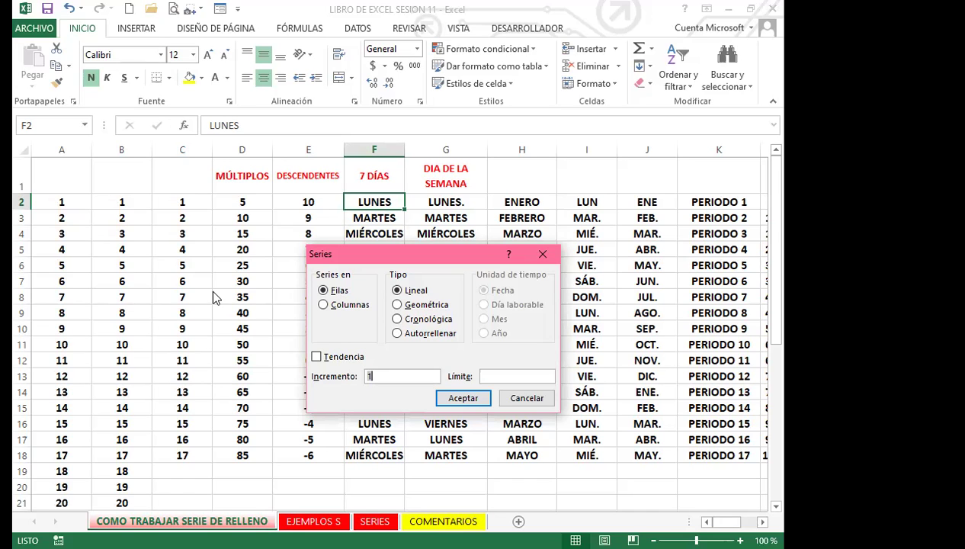
key("Tab")
key("Tab")
key("Tab")
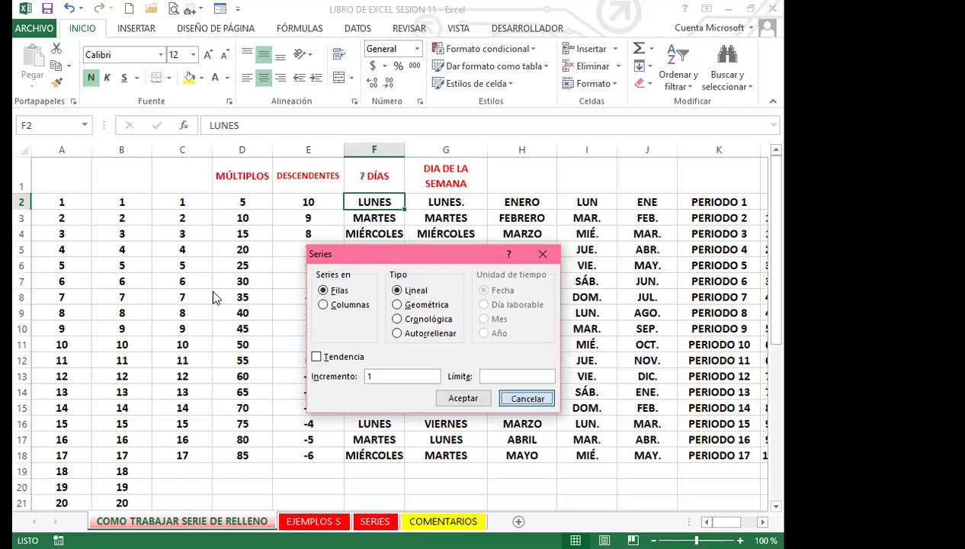
key("Return")
Fill F2:F40 in the 7 DÍAS column with a column series of the Autorrellenar type
key("shift+Down")
key("shift+Down")
key("shift+Down")
key("shift+Down")
key("shift+Down")
key("shift+Down")
key("shift+Down")
key("shift+Down")
key("shift+Down")
key("shift+Down")
key("shift+Down")
key("shift+Down")
key("shift+Down")
key("shift+Down")
key("shift+Down")
key("shift+Down")
key("shift+Down")
key("shift+Down")
key("shift+Down")
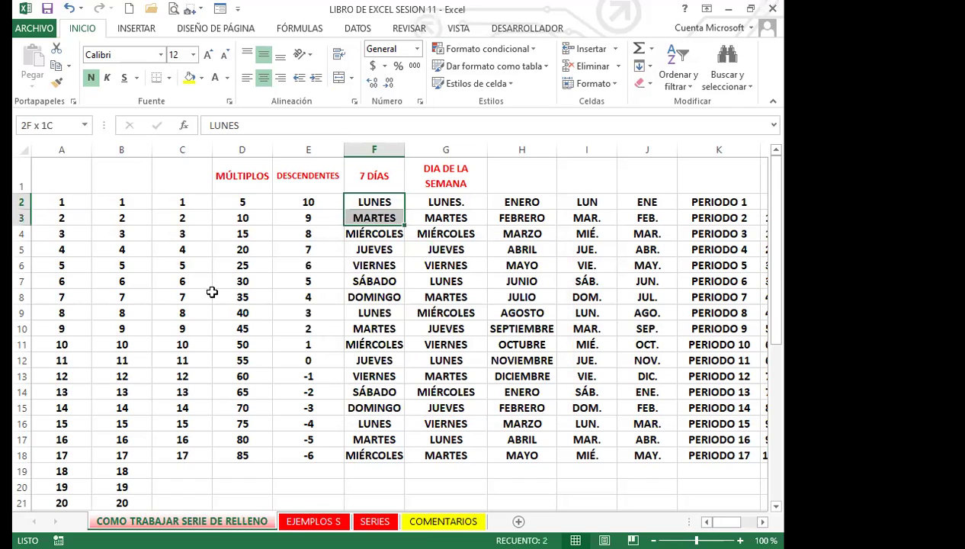
key("shift+Down")
key("shift+Down")
key("shift+Down")
key("shift+Down")
key("shift+Down")
key("shift+Down")
key("shift+Down")
key("shift+Down")
key("shift+Down")
key("shift+Down")
key("shift+Down")
key("shift+Down")
key("shift+Down")
key("shift+Down")
key("shift+Down")
key("shift+Down")
key("shift+Down")
key("shift+Down")
key("shift+Down")
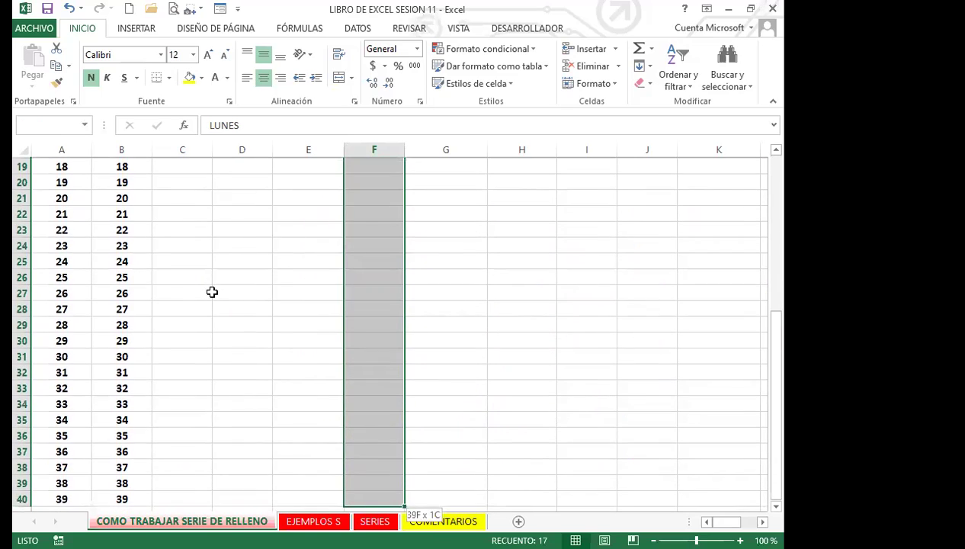
scroll(212, 291, "down", 1)
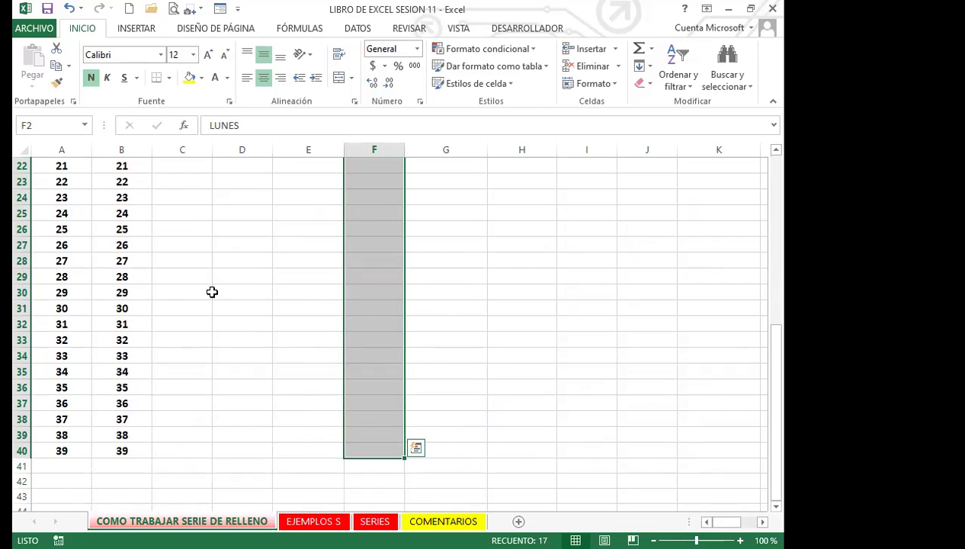
key("alt")
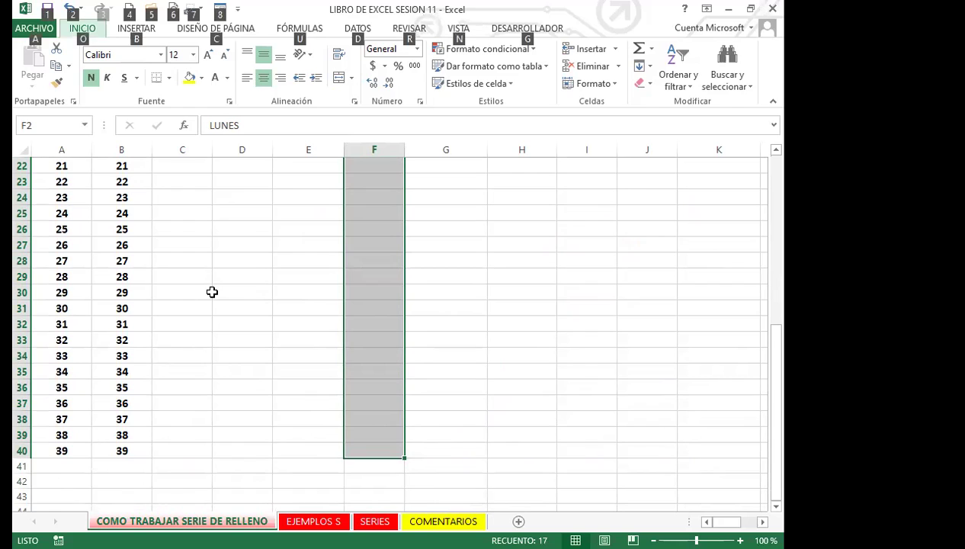
key("o")
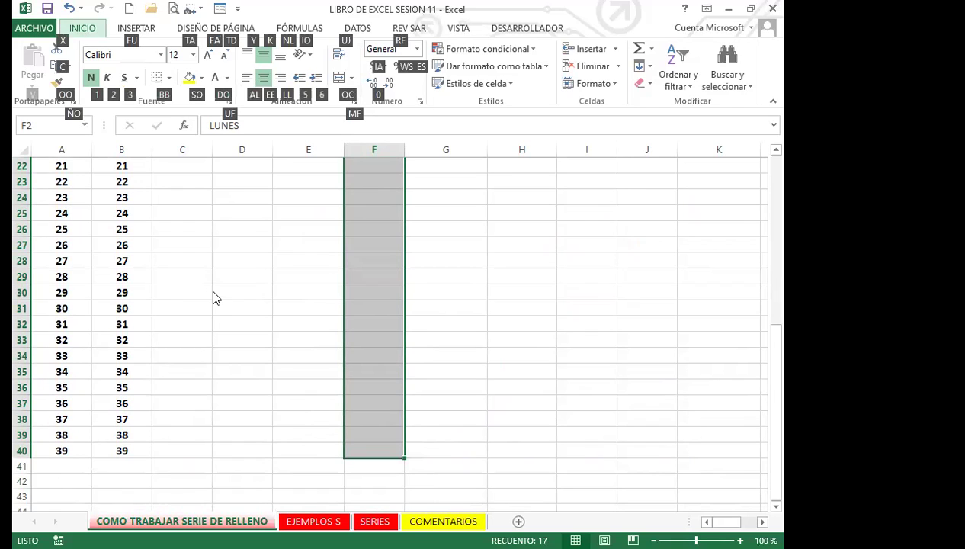
key("r")
key("l")
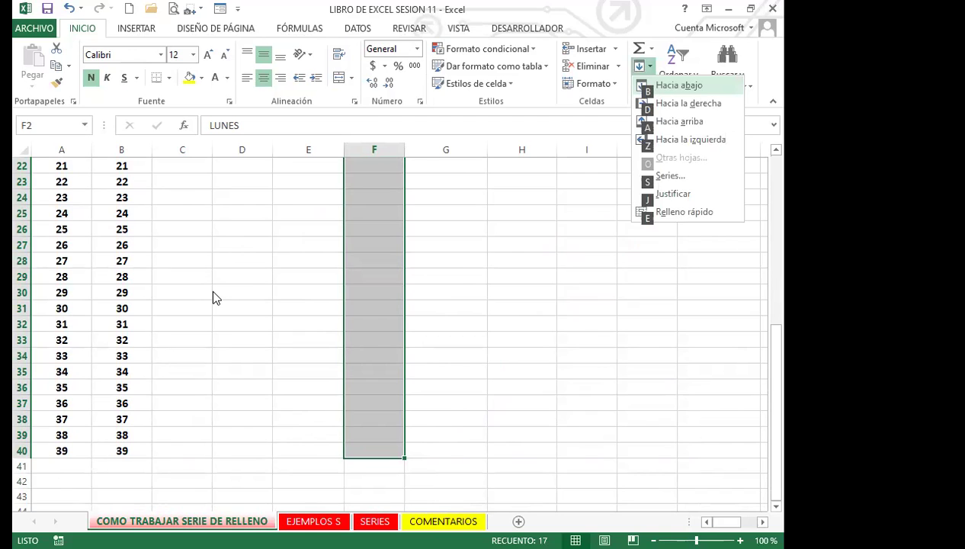
key("s")
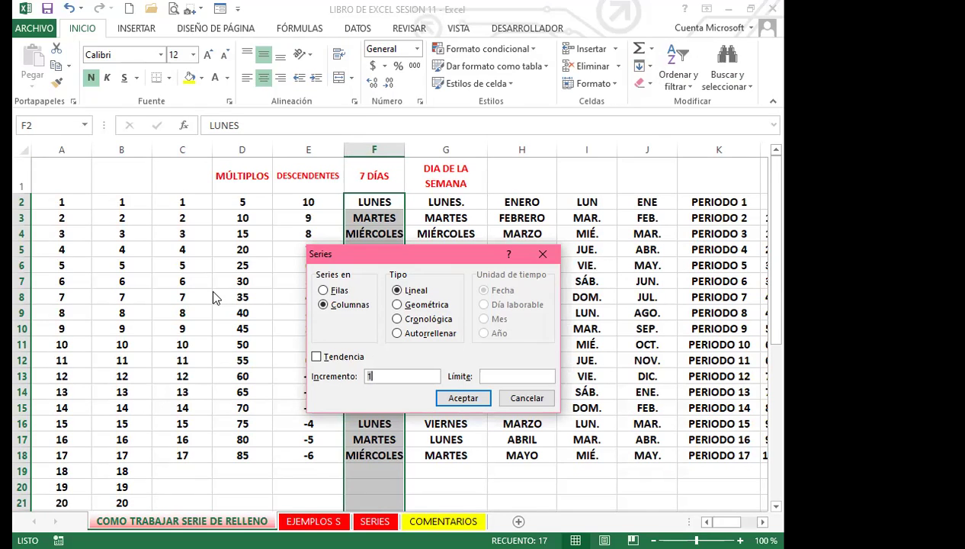
key("Tab")
key("Tab")
key("Tab")
key("Tab")
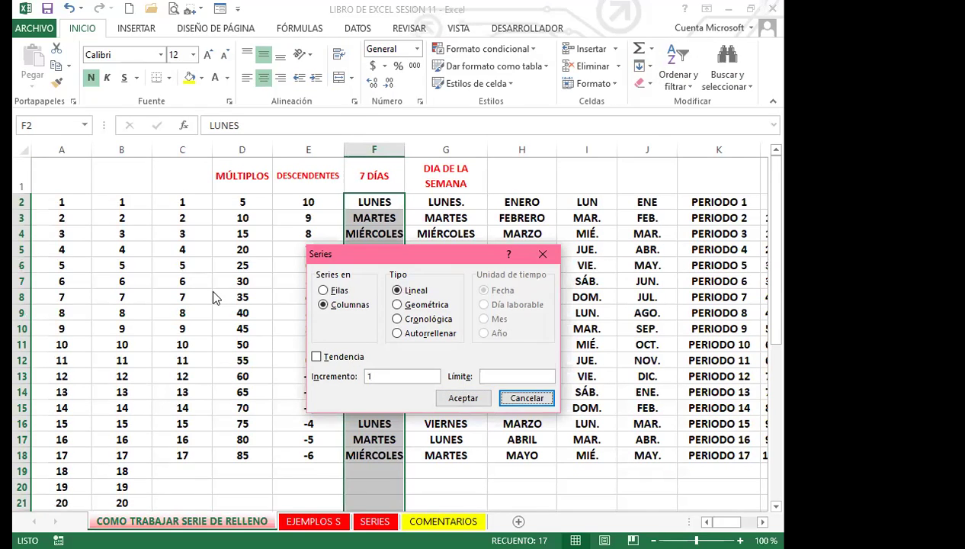
key("Tab")
key("Down")
key("Down")
key("Down")
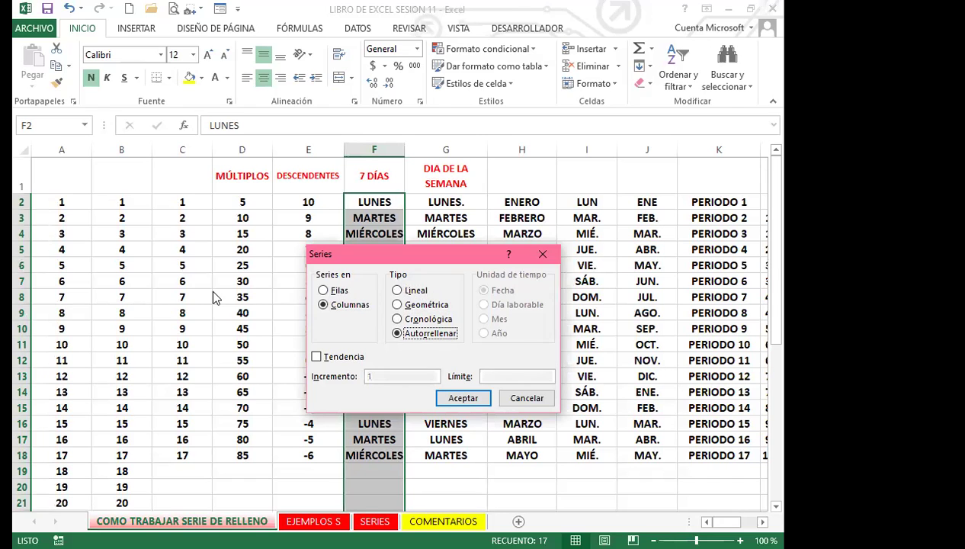
key("Return")
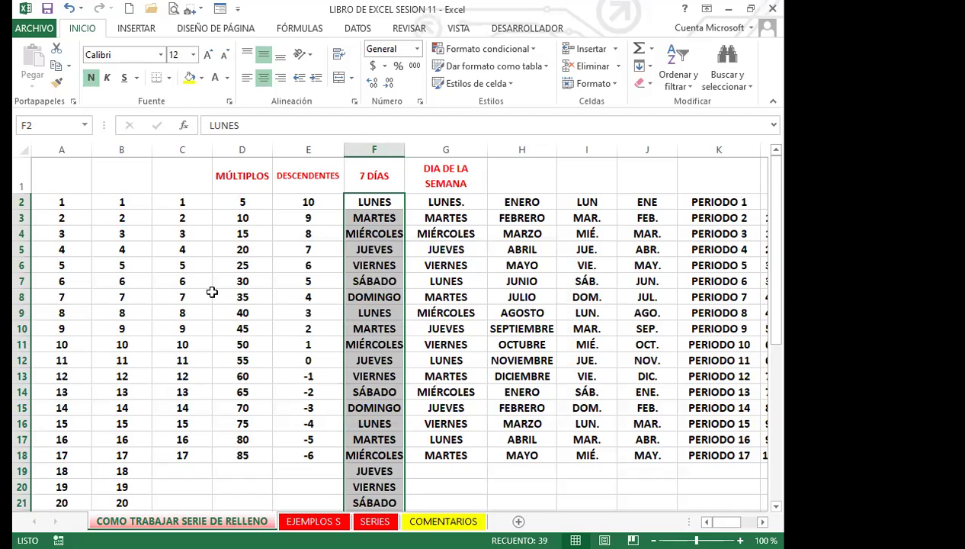
Look over the period, hour and date columns, comparing the first dates under DÍA NORMAL, SEMANA, MES and AÑO
key("Right")
key("Right")
key("Right")
key("Right")
key("Right")
key("Right")
key("Right")
key("Right")
key("Right")
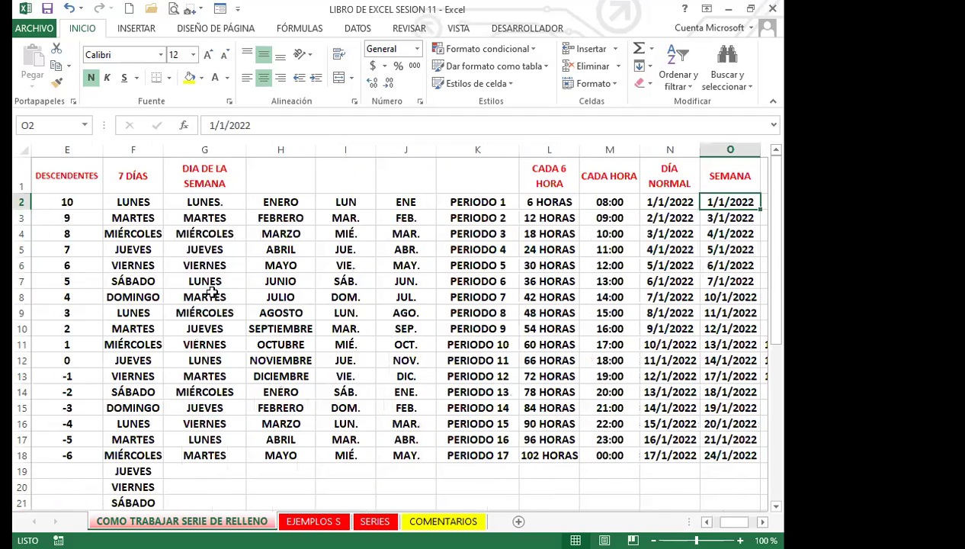
key("Right")
key("Right")
key("Right")
key("Right")
key("Left")
key("Left")
key("Left")
key("Left")
key("Left")
key("Left")
key("Right")
key("Right")
key("Down")
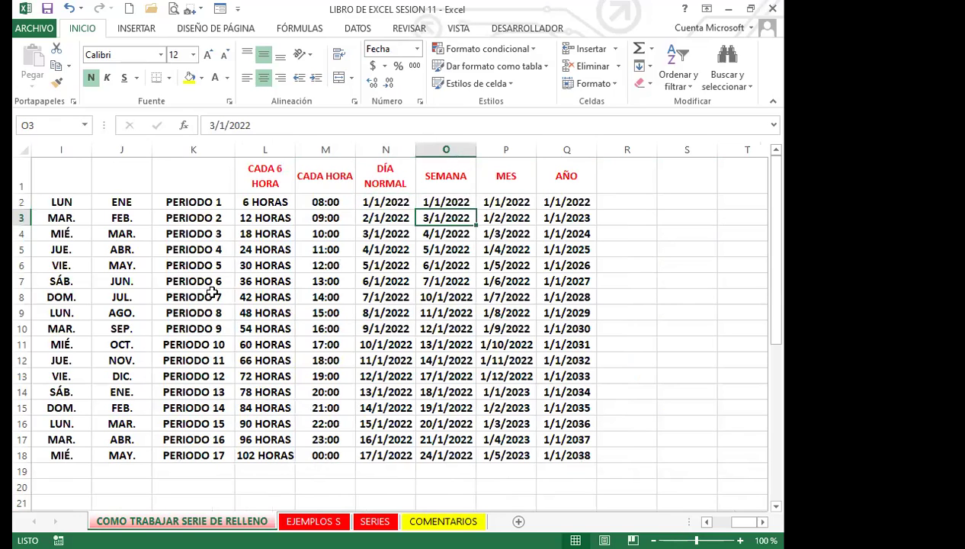
key("Down")
key("Down")
key("Up")
key("Up")
key("Up")
Fill N2:N40 in the DÍA NORMAL column with a Cronológica column series using the Fecha unit and an increment of 1
key("Left")
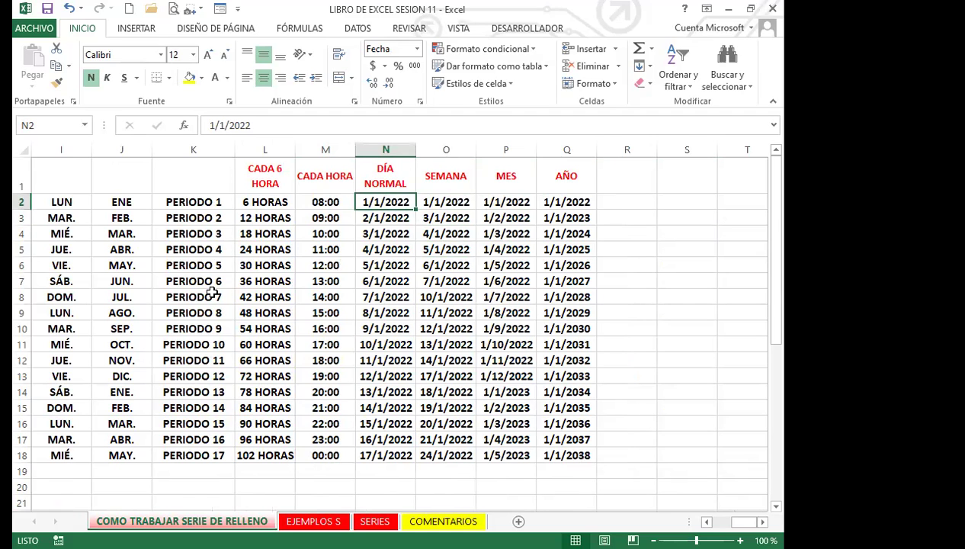
key("shift+Down")
key("shift+Down")
key("shift+Down")
key("shift+Down")
key("shift+Down")
key("shift+Down")
key("shift+Down")
key("shift+Down")
key("shift+Down")
key("shift+Down")
key("shift+Down")
key("shift+Down")
key("shift+Down")
key("shift+Down")
key("shift+Down")
key("shift+Down")
key("shift+Down")
key("shift+Down")
key("shift+Down")
key("shift+Down")
key("shift+Down")
key("shift+Down")
key("shift+Down")
key("shift+Down")
key("shift+Down")
key("shift+Down")
key("shift+Down")
key("shift+Down")
key("shift+Down")
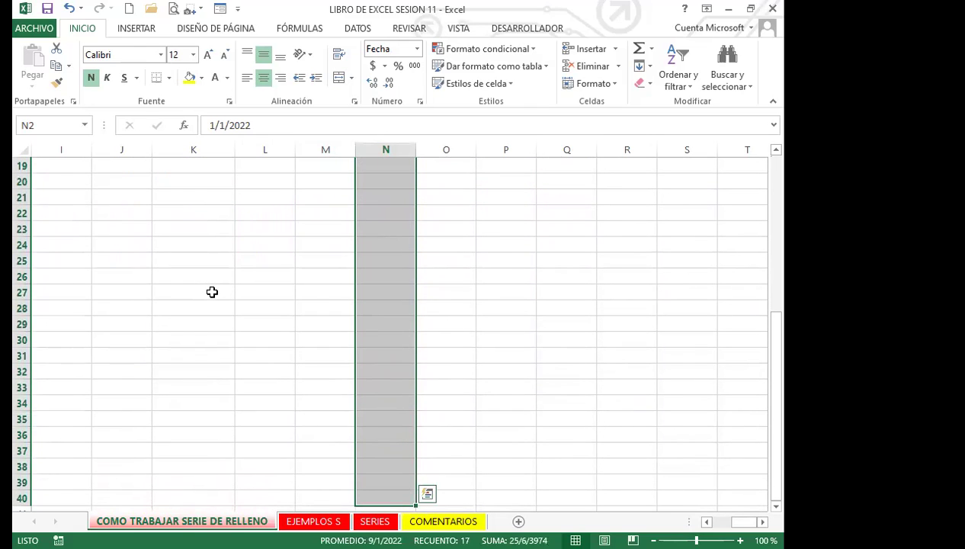
key("alt")
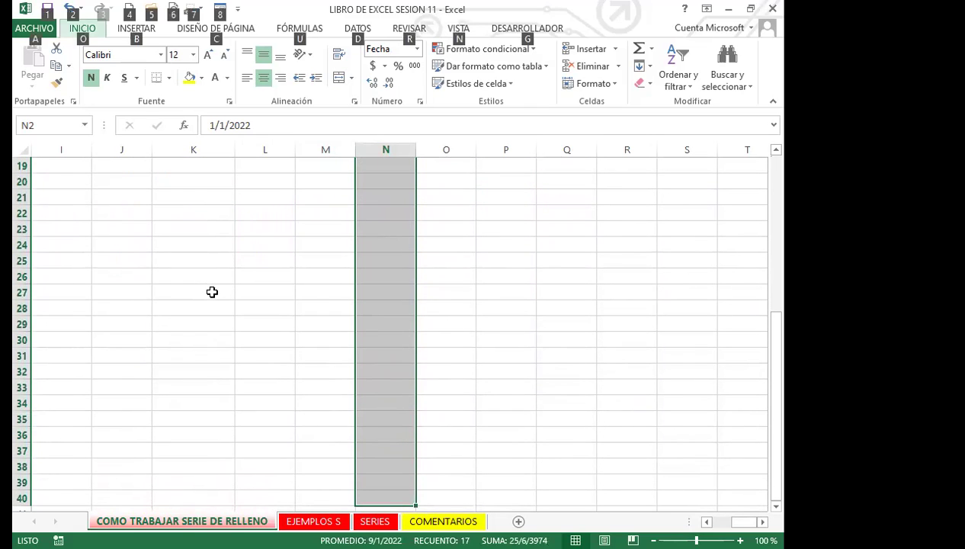
key("o")
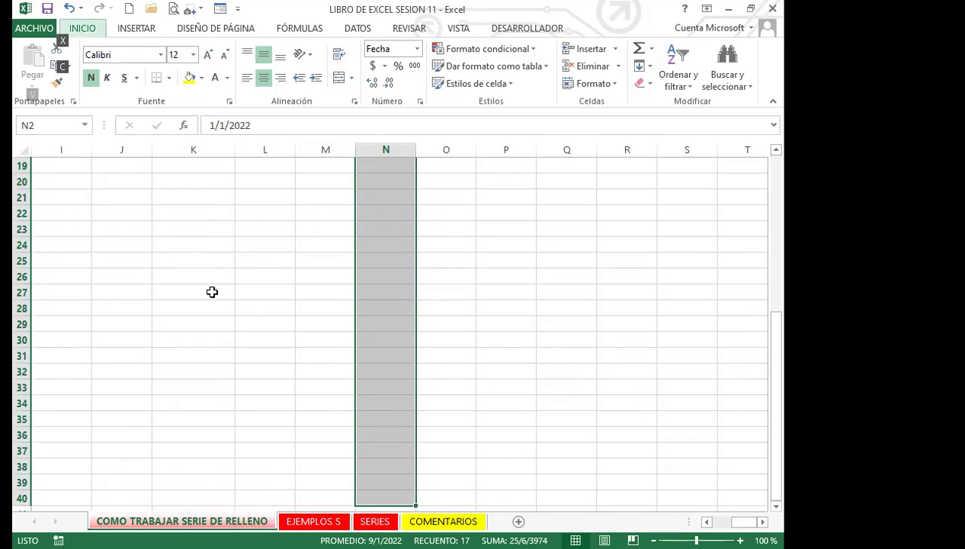
key("g")
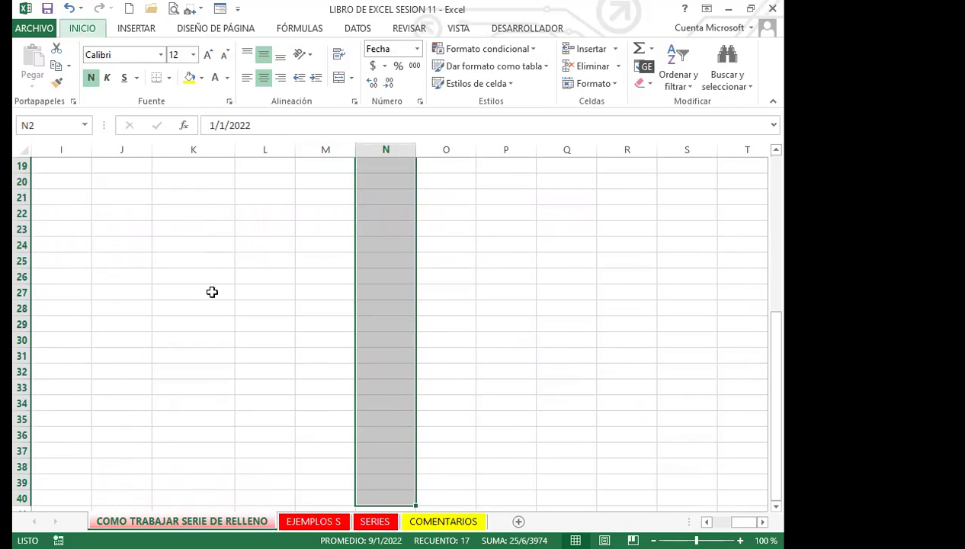
key("e")
key("s")
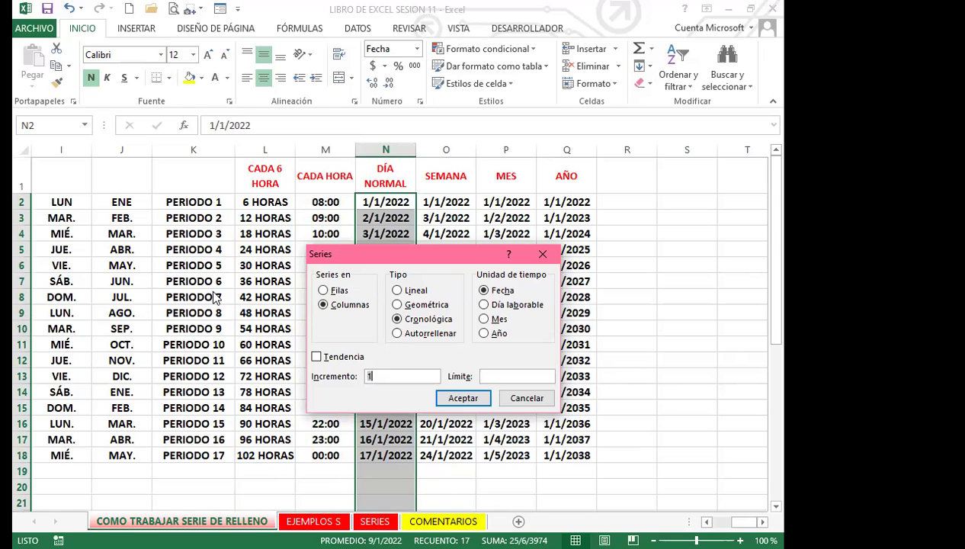
key("Return")
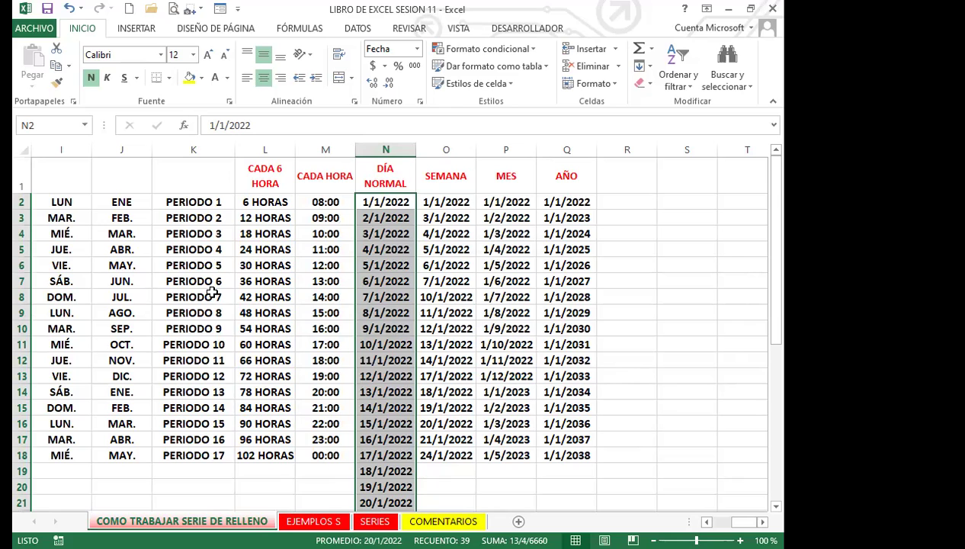
Fill O2:O41 in the SEMANA column with a Cronológica column series using the Día laborable unit and an increment of 2
key("Right")
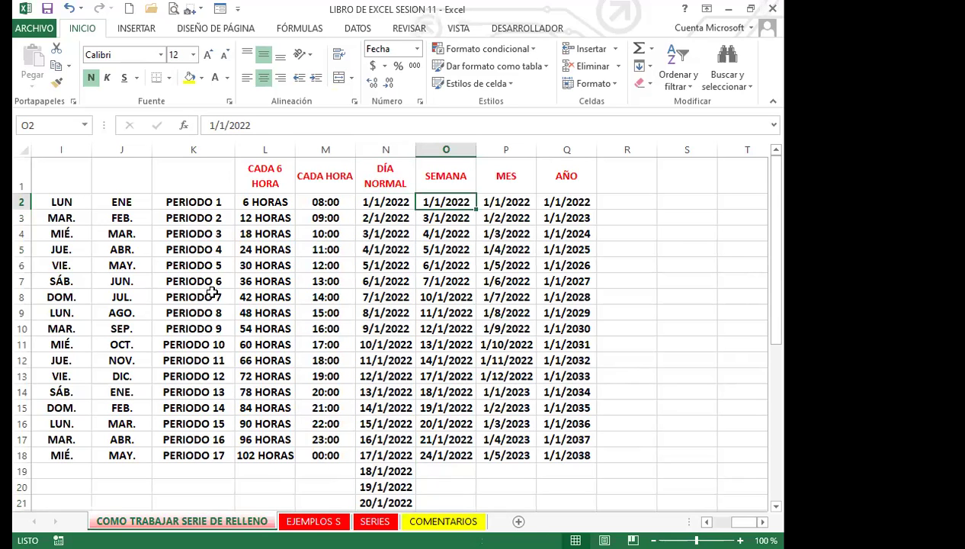
key("shift+Down")
key("shift+Down")
key("shift+Down")
key("shift+Down")
key("shift+Down")
key("shift+Down")
key("shift+Down")
key("shift+Down")
key("shift+Down")
key("shift+Down")
key("shift+Down")
key("shift+Down")
key("shift+Down")
key("shift+Down")
key("shift+Down")
key("shift+Down")
key("shift+Down")
key("shift+Down")
key("shift+Down")
key("shift+Down")
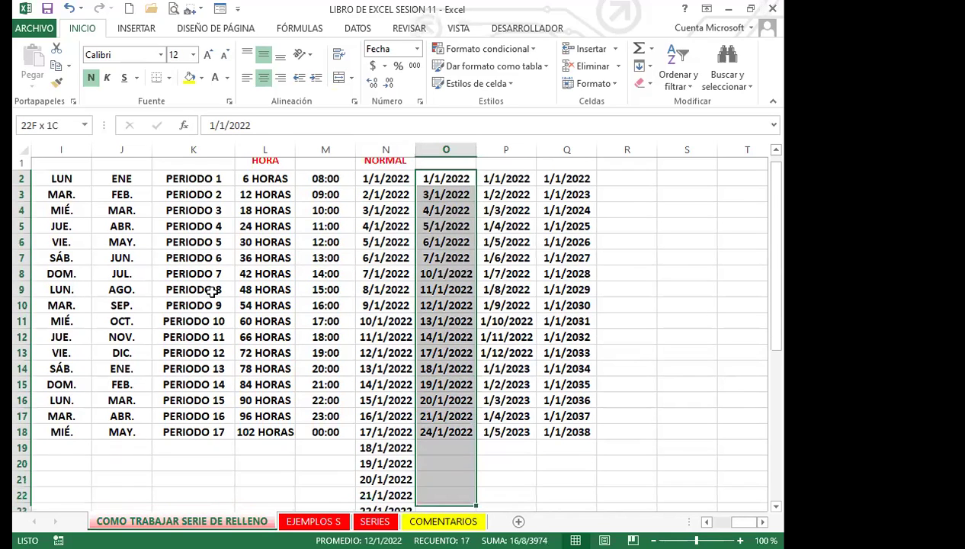
key("shift+Down")
key("shift+Down")
key("shift+Down")
key("shift+Down")
key("shift+Down")
key("shift+Down")
key("shift+Down")
key("shift+Down")
key("shift+Down")
key("shift+Down")
key("shift+Down")
key("shift+Down")
key("shift+Down")
key("shift+Down")
key("shift+Down")
key("shift+Down")
key("shift+Down")
key("shift+Down")
key("shift+Down")
key("alt")
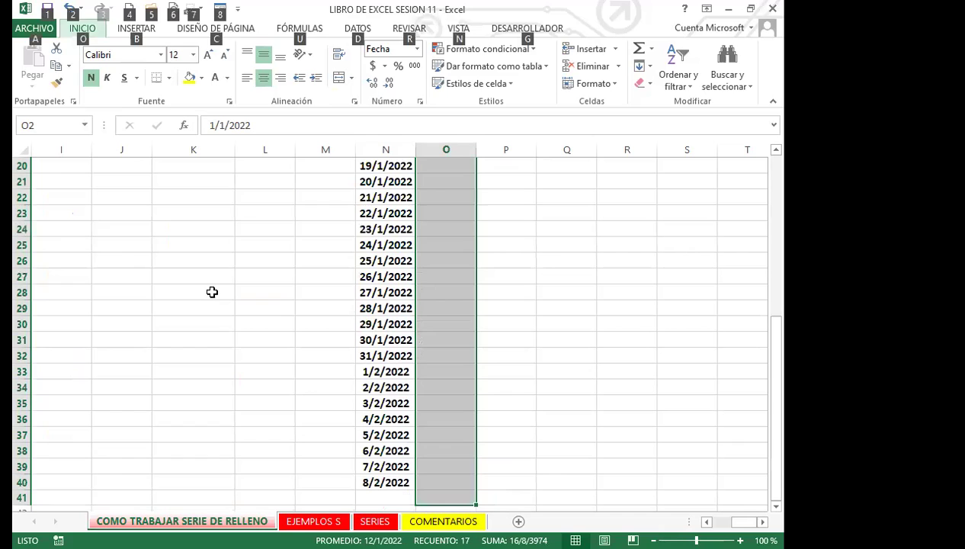
key("o")
key("g")
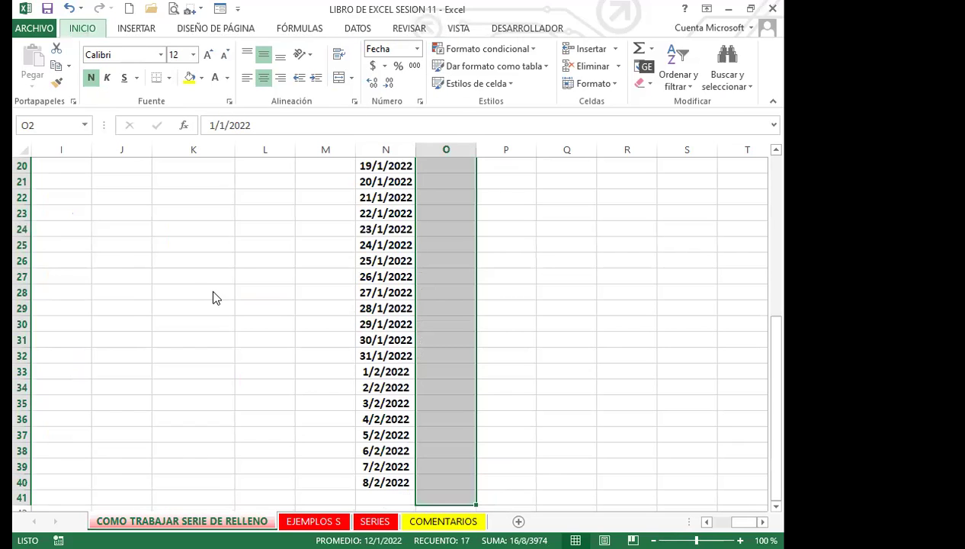
key("e")
key("s")
key("Tab")
key("Tab")
key("Tab")
key("Tab")
key("Tab")
key("Tab")
key("Tab")
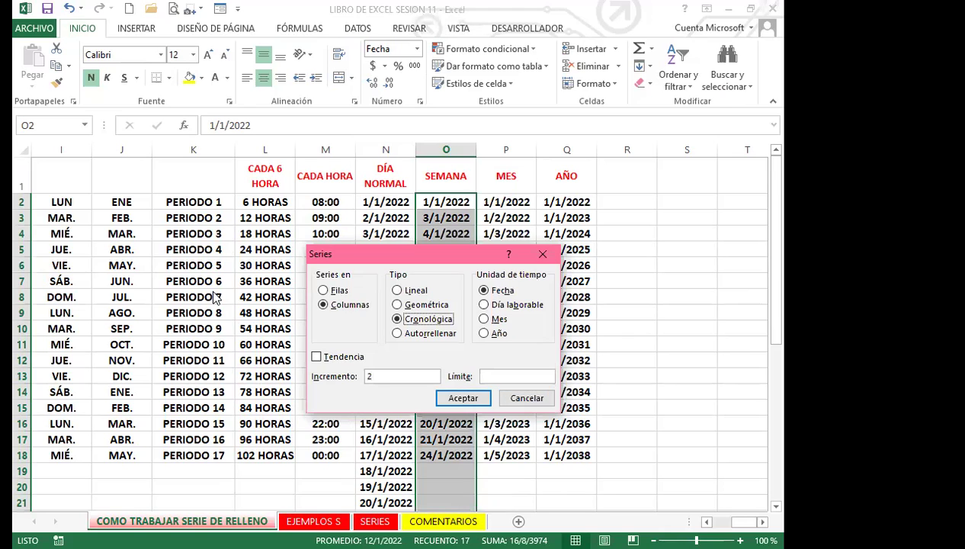
key("Down")
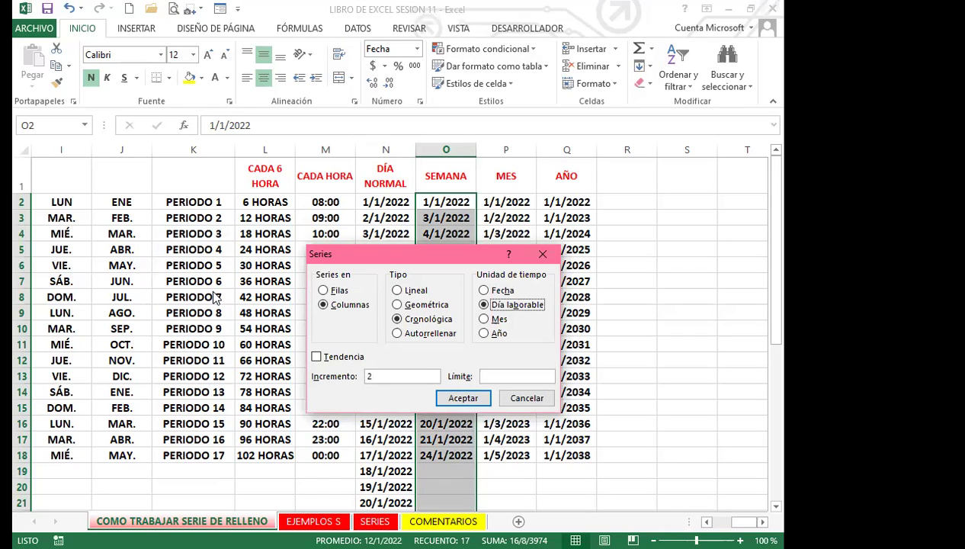
key("Return")
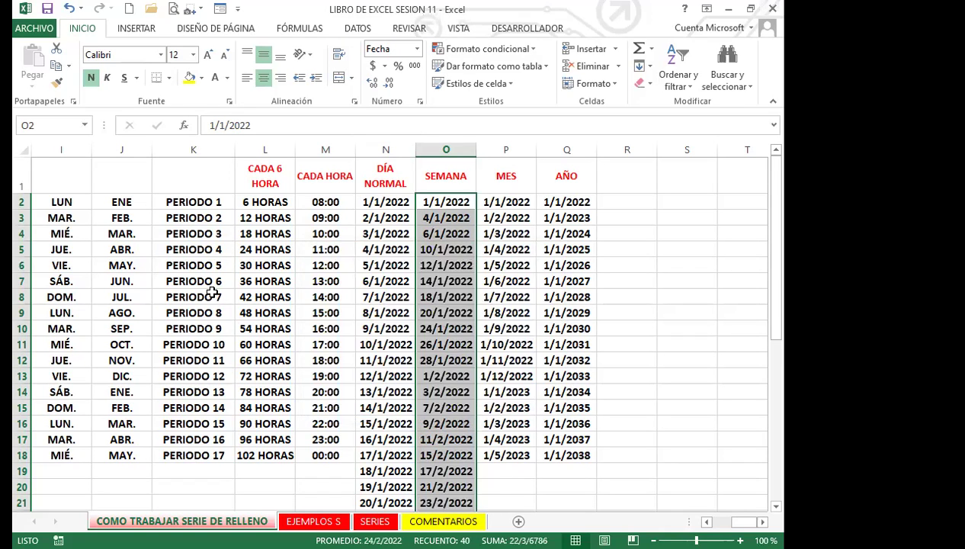
Look back across the filled columns from SEMANA to the first number in A2
key("Left")
key("Left")
key("Left")
key("Left")
key("Left")
key("Left")
key("Left")
key("Left")
key("Left")
key("Left")
key("Left")
key("Left")
key("Left")
key("Left")
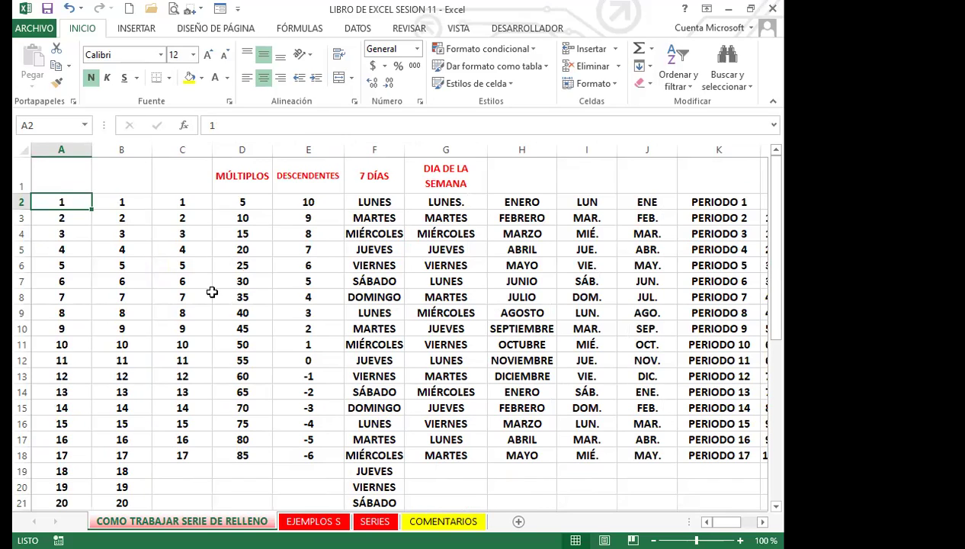
key("alt")
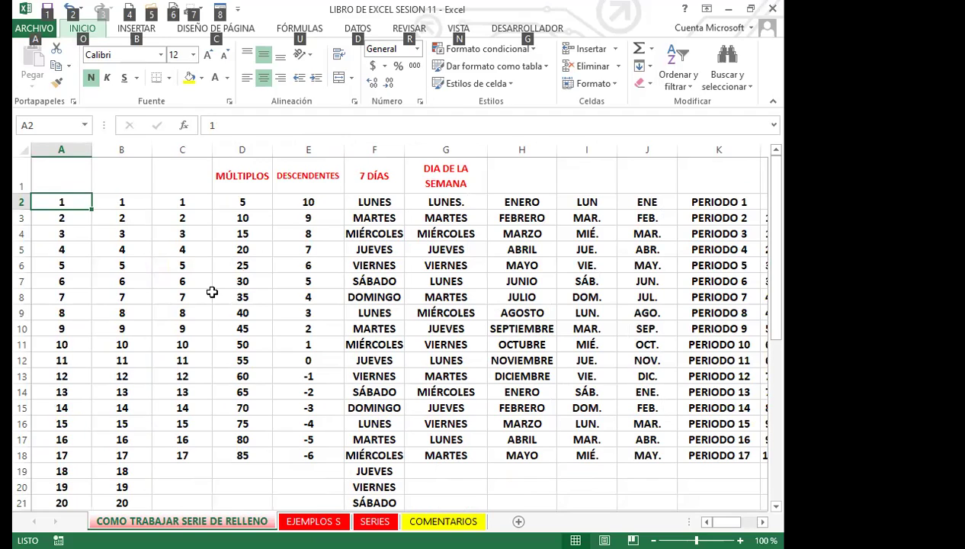
key("o")
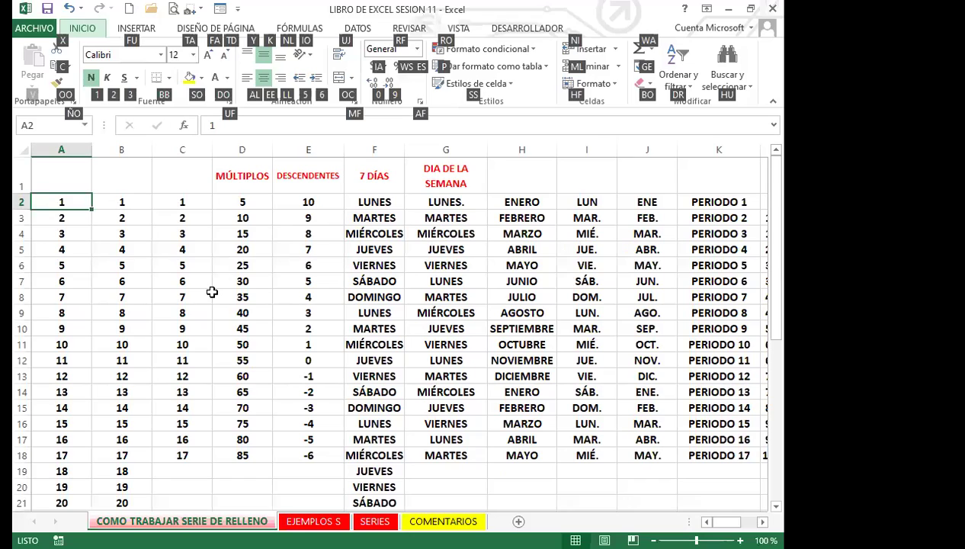
key("Escape")
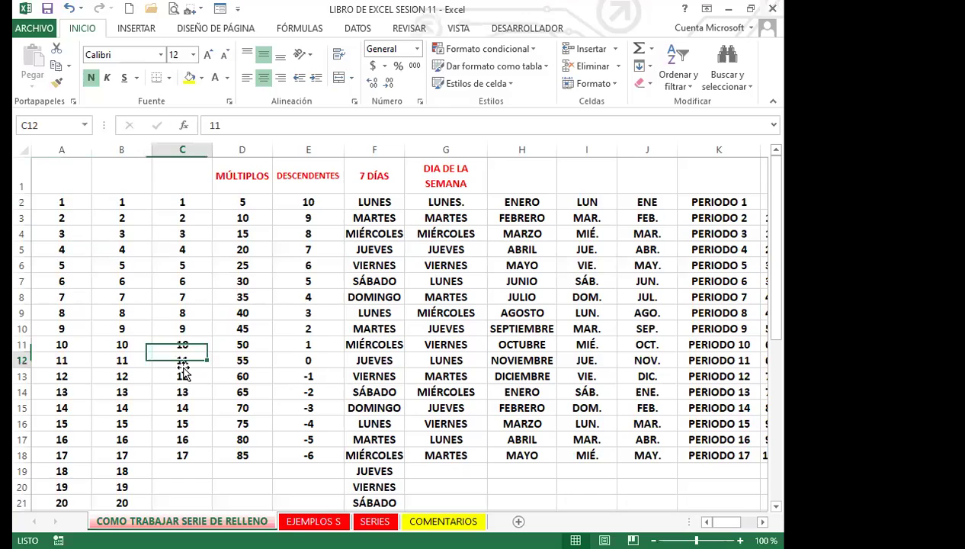
left_click(183, 361)
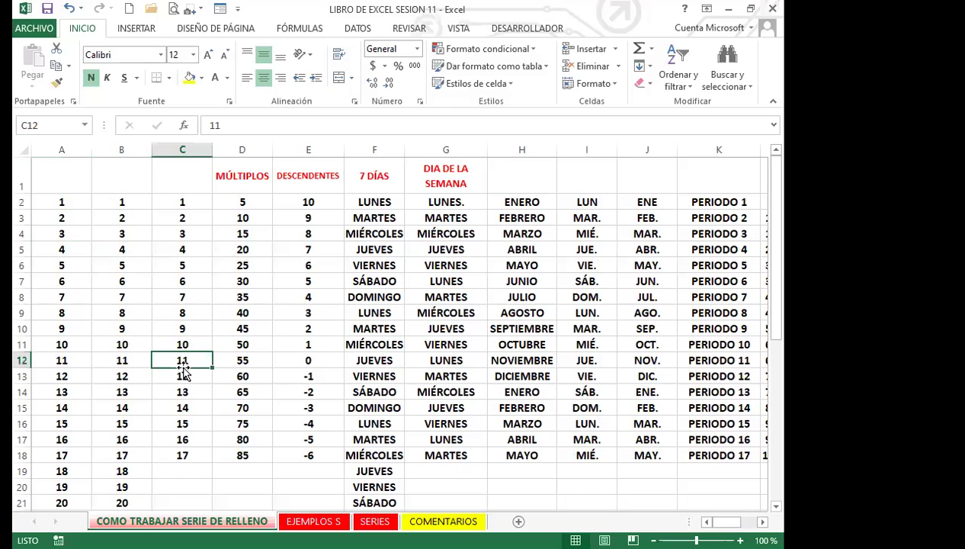
Fill C2:C40 with a Lineal column series using an increment of 1 and a limit of 400
left_click(189, 202)
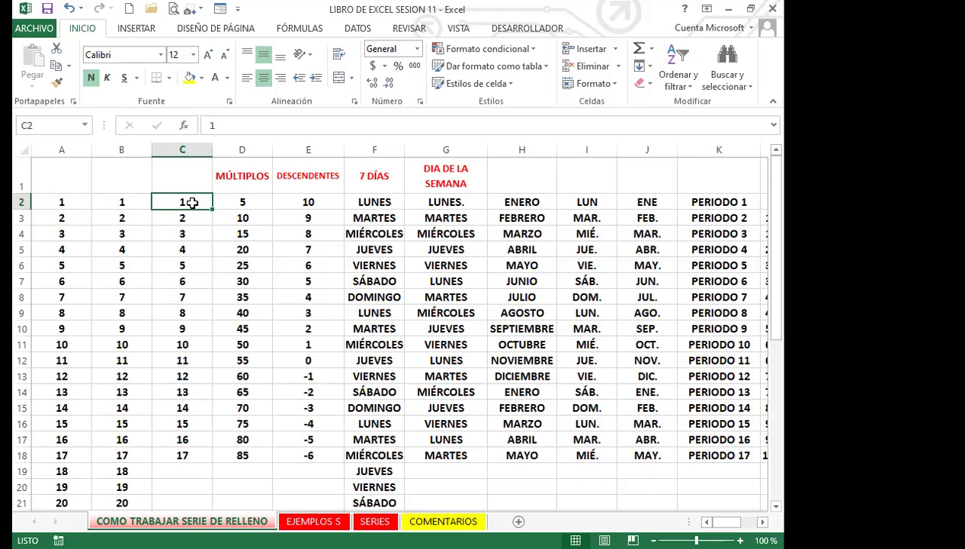
key("shift+Down")
key("shift+Down")
key("shift+Down")
key("shift+Down")
key("shift+Down")
key("shift+Down")
key("shift+Down")
key("shift+Down")
key("shift+Down")
key("shift+Down")
key("shift+Down")
key("shift+Down")
key("shift+Down")
key("shift+Down")
key("shift+Down")
key("shift+Down")
key("shift+Down")
key("shift+Down")
key("shift+Down")
key("shift+Down")
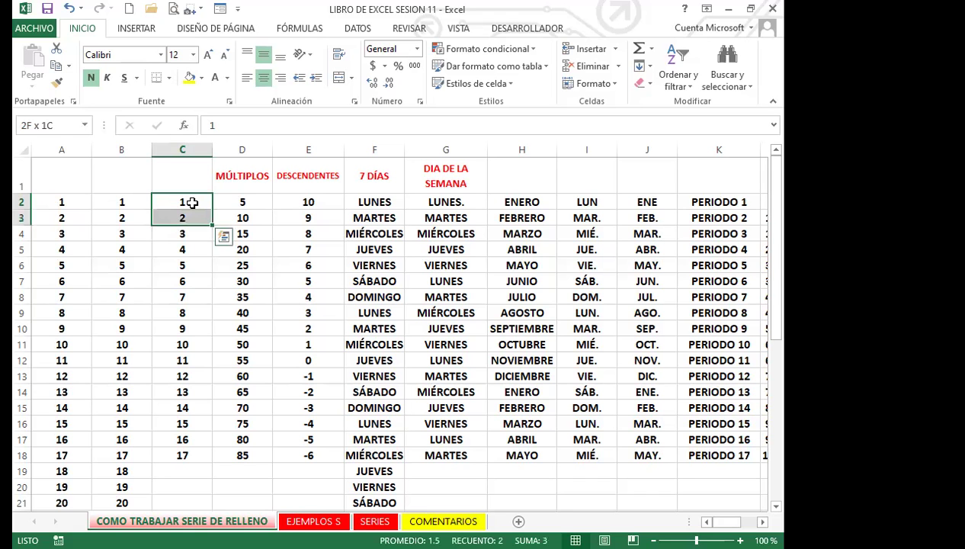
key("shift+Down")
key("shift+Down")
key("shift+Down")
key("shift+Down")
key("shift+Down")
key("shift+Down")
key("shift+Down")
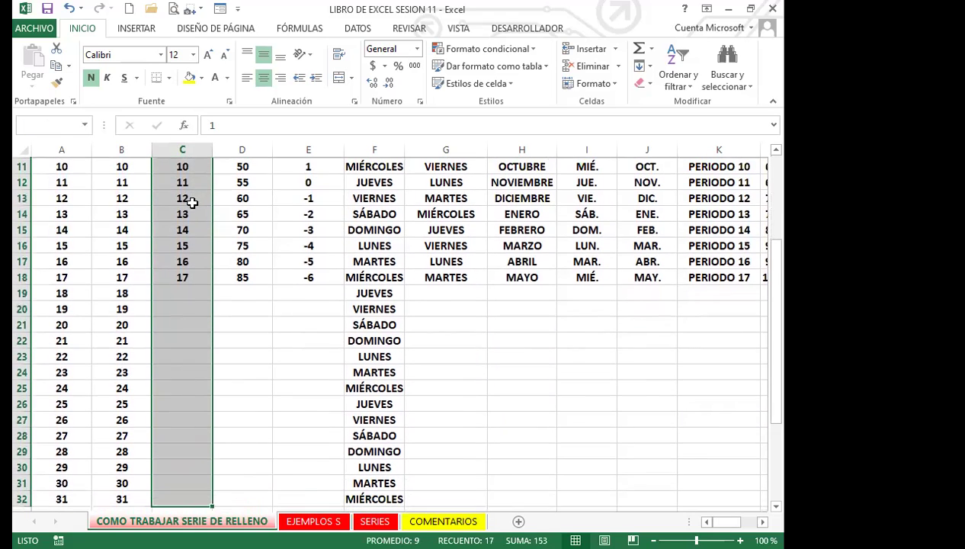
key("shift+Down")
key("shift+Down")
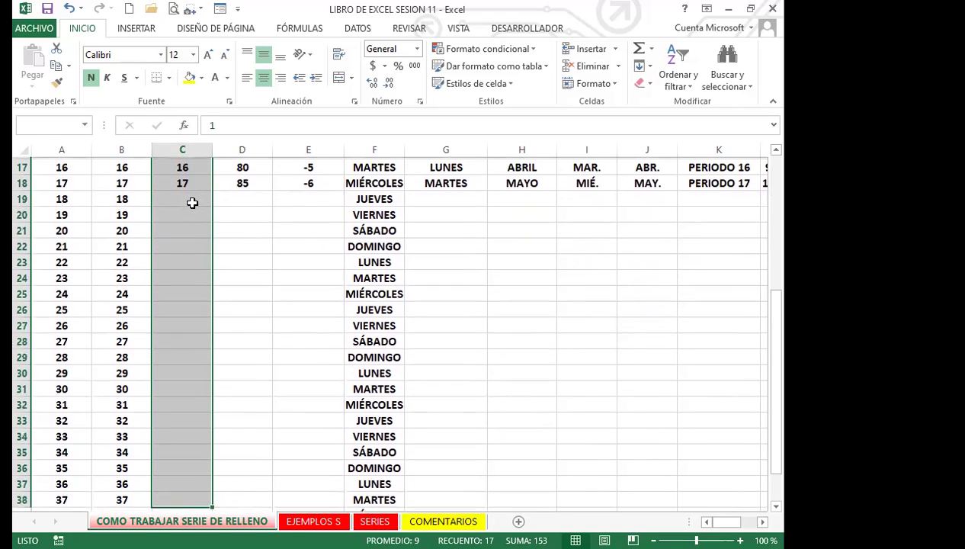
key("shift+Down")
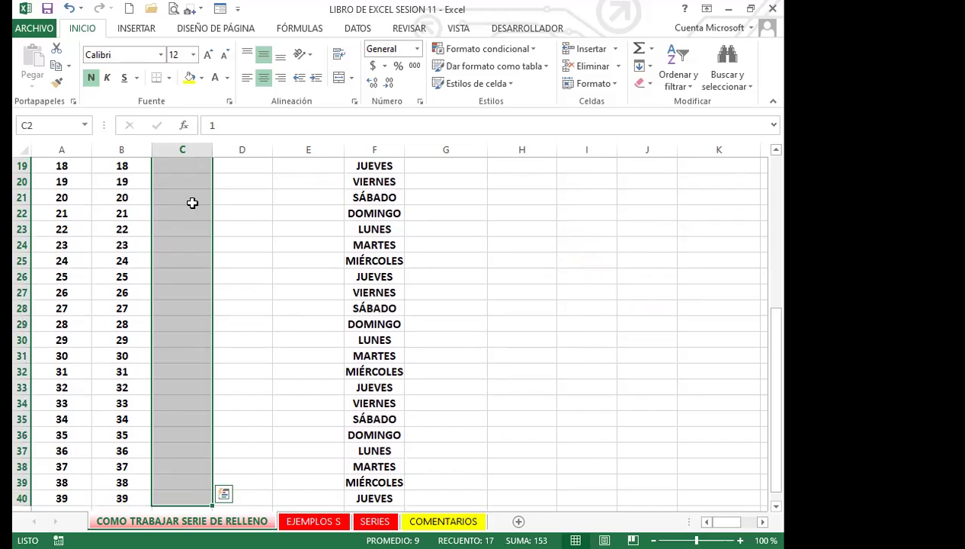
key("alt")
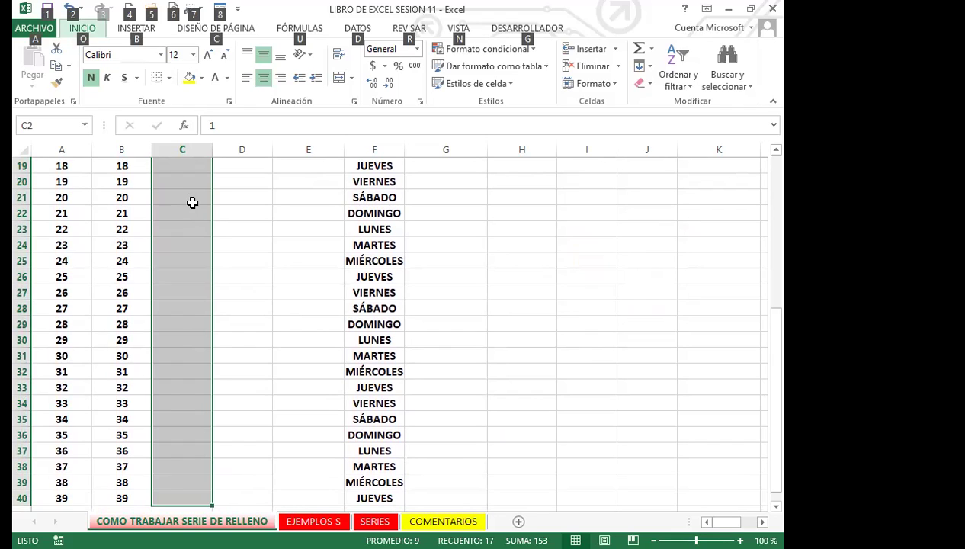
key("o")
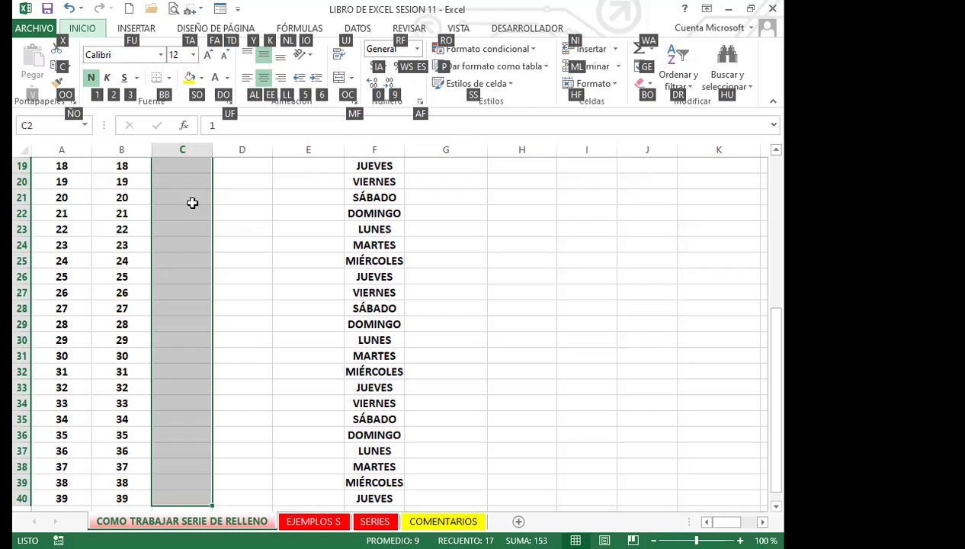
key("Escape")
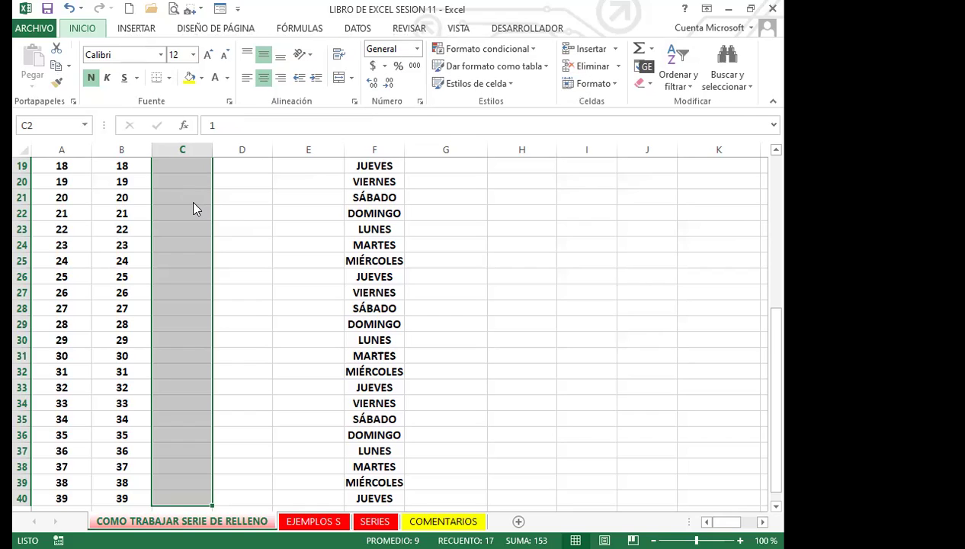
key("e")
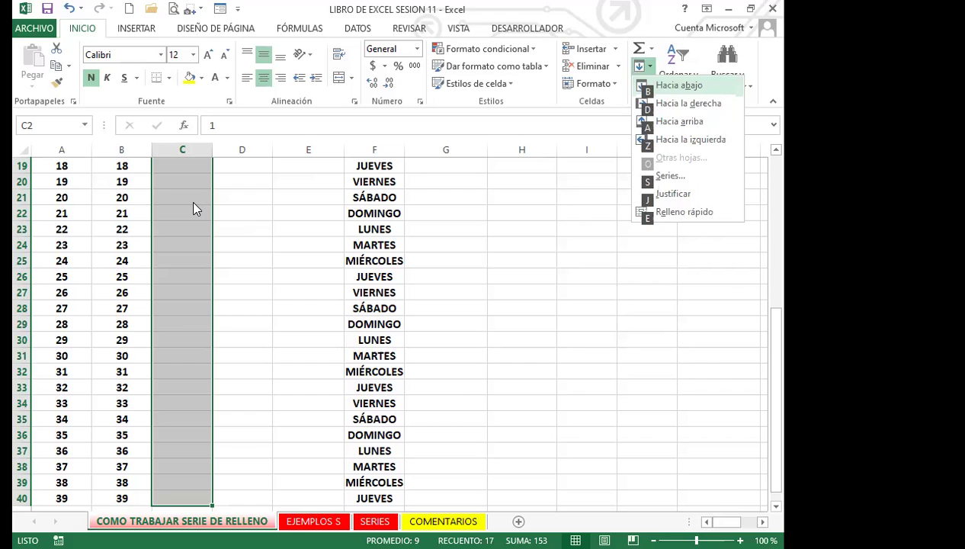
key("s")
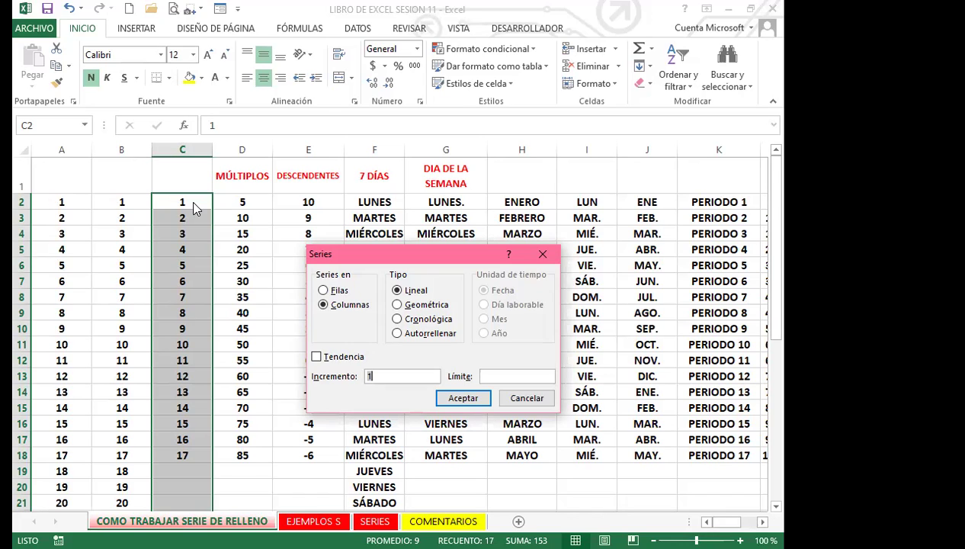
key("Tab")
type("400")
key("Return")
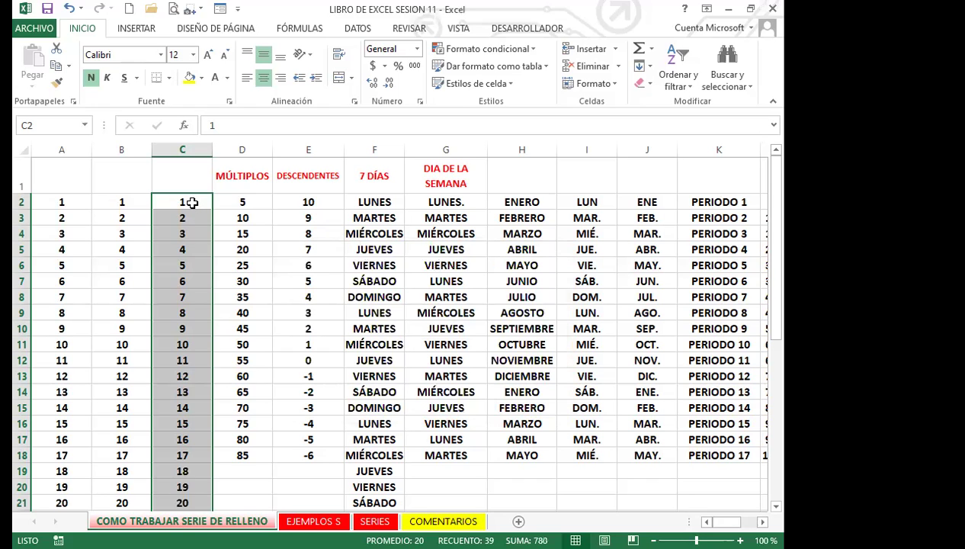
Look down column C to check the filled number series through its last entry in C40
key("Down")
key("Down")
key("Down")
key("Down")
key("Down")
key("Down")
key("Down")
key("Down")
key("Down")
key("Down")
key("Down")
key("Down")
key("Down")
key("Down")
key("Down")
key("Down")
key("Down")
key("Down")
key("Down")
key("Down")
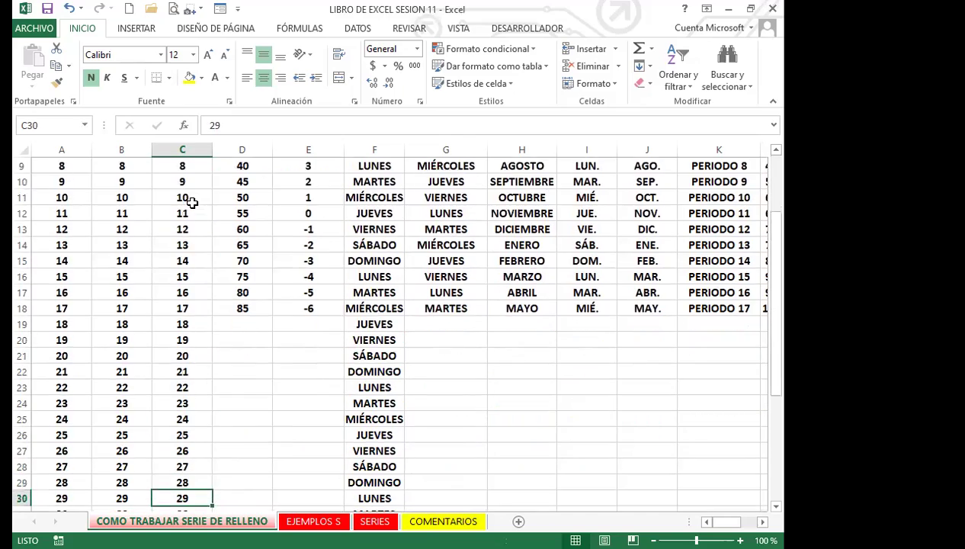
key("Down")
key("Down")
key("Down")
key("Down")
key("Down")
key("Down")
key("Down")
key("Down")
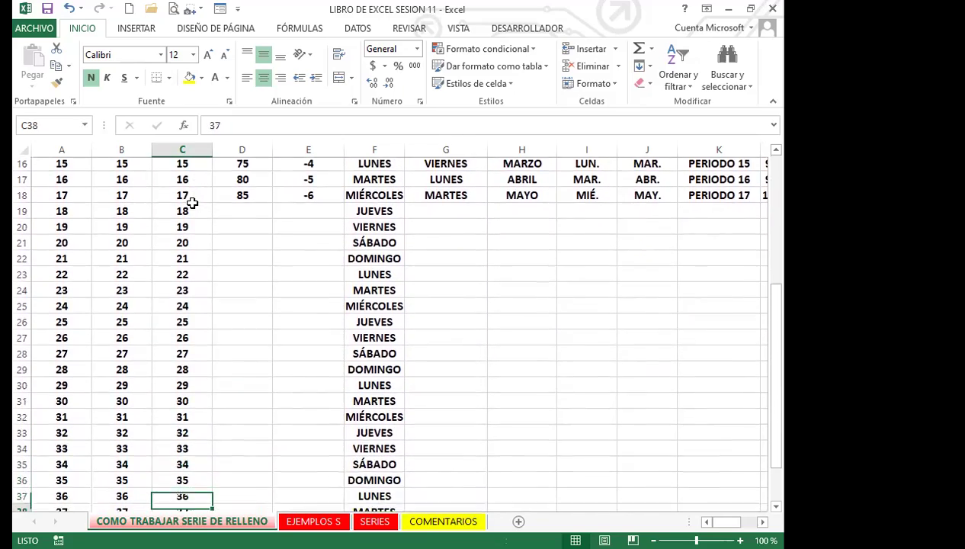
key("Down")
key("Down")
key("Down")
key("Down")
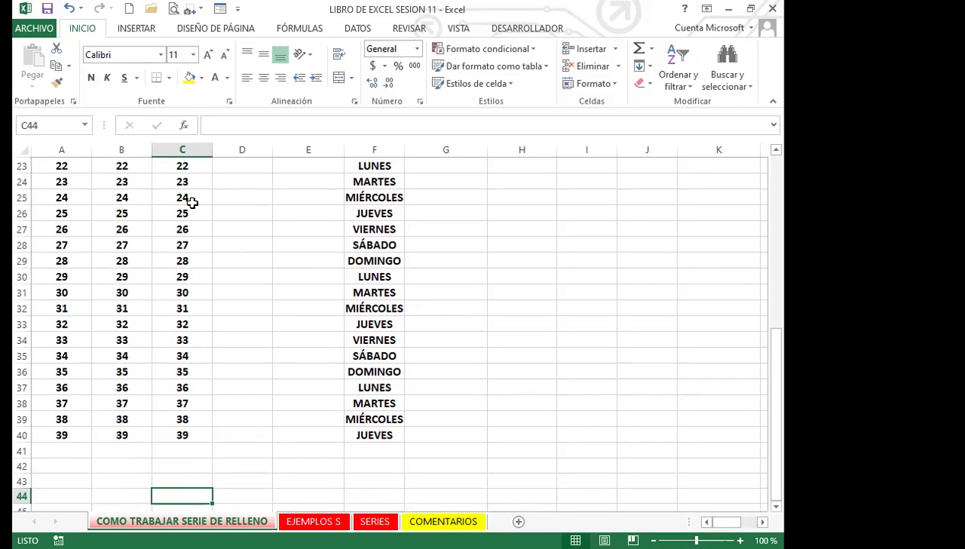
key("Up")
key("Up")
key("Up")
key("Up")
key("Up")
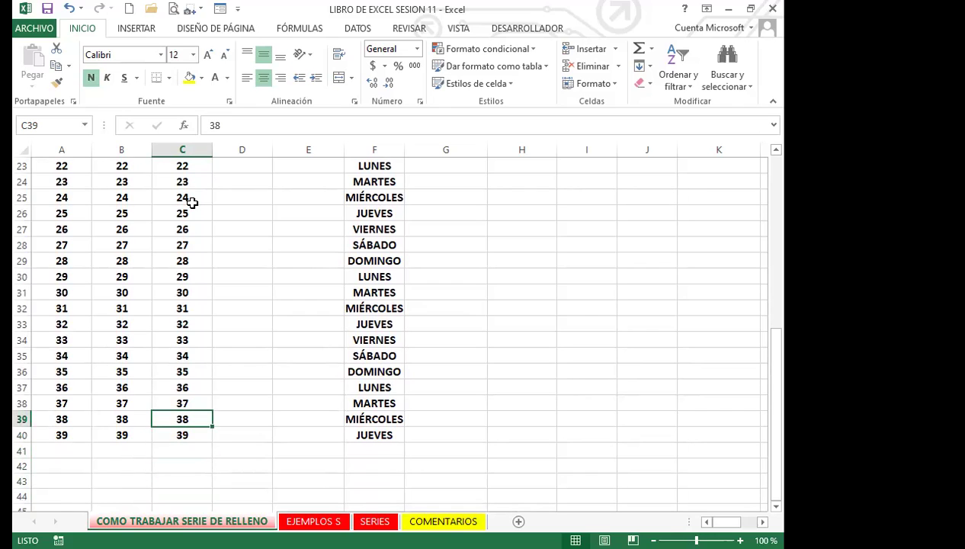
key("Down")
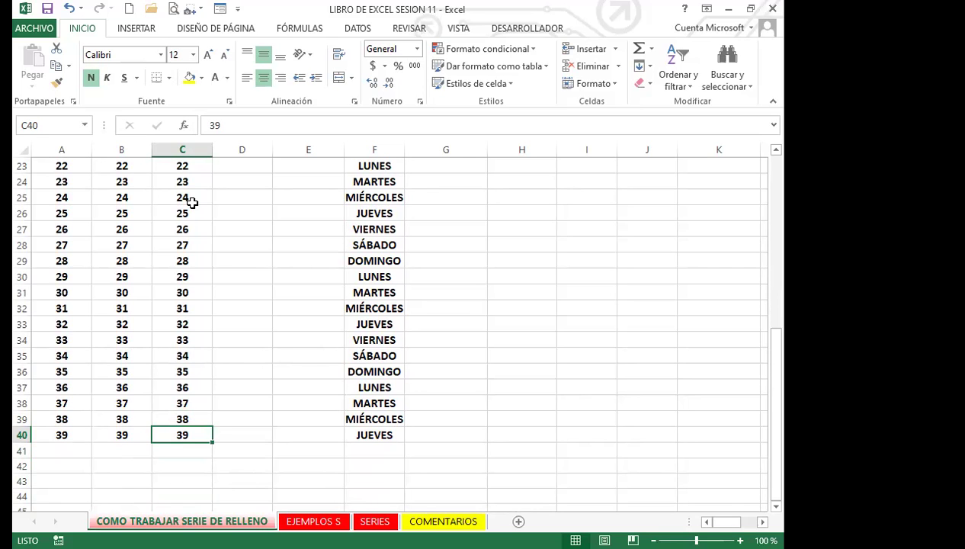
Look back up column C and across the header row, ending at the 7 DÍAS heading in F1
key("Up")
key("Up")
key("Up")
key("Up")
key("Up")
key("Up")
key("Up")
key("Up")
key("Up")
key("Up")
key("Up")
key("Up")
key("Up")
key("Up")
key("Up")
key("Up")
key("Up")
key("Up")
key("Up")
key("Up")
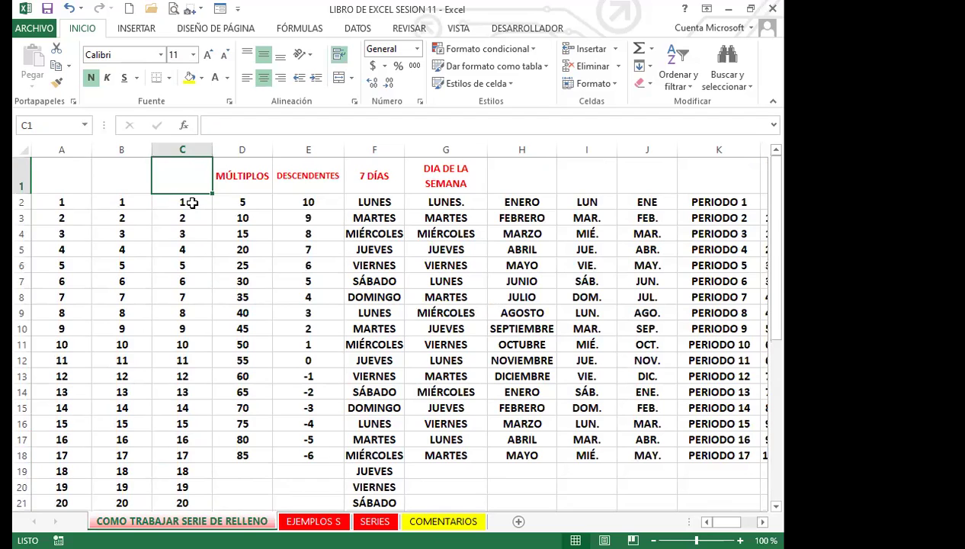
key("Right")
key("Right")
key("Right")
key("Right")
key("Right")
key("Right")
key("Right")
key("Right")
key("Right")
key("Left")
key("Left")
key("Left")
key("Left")
key("Left")
key("Left")
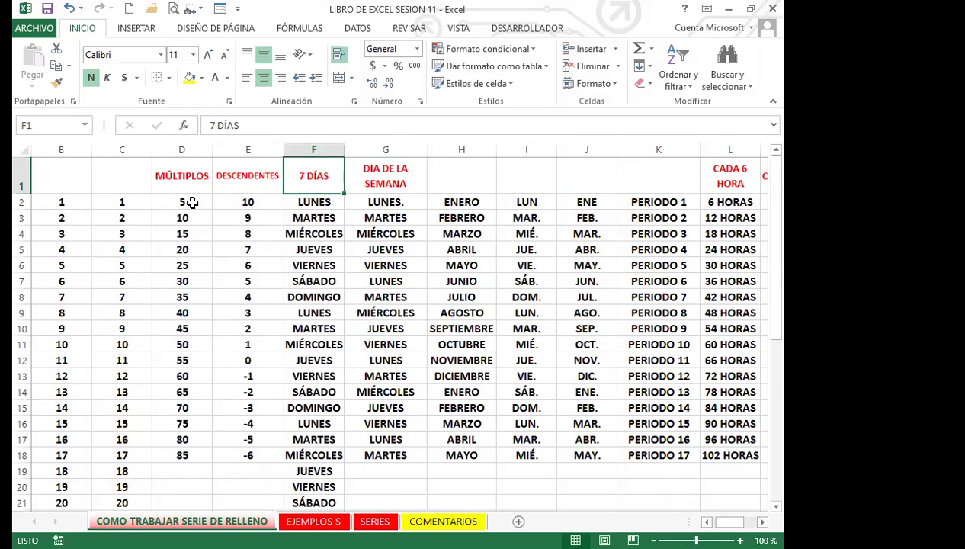
Fill H2:H42 with a column series of months starting from ENERO, using the Autorrellenar type
key("Down")
key("Right")
key("Right")
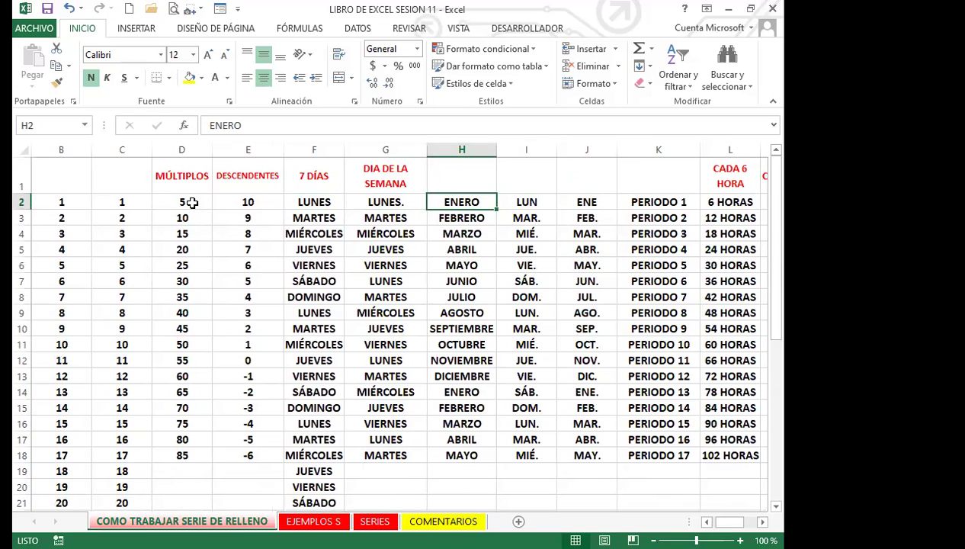
key("shift+Down")
key("shift+Down")
key("shift+Down")
key("shift+Down")
key("shift+Down")
key("shift+Down")
key("shift+Down")
key("shift+Down")
key("shift+Down")
key("shift+Down")
key("shift+Down")
key("shift+Down")
key("shift+Down")
key("shift+Down")
key("shift+Down")
key("shift+Down")
key("shift+Down")
key("shift+Down")
key("shift+Down")
key("shift+Down")
key("shift+Down")
key("shift+Down")
key("shift+Down")
key("shift+Down")
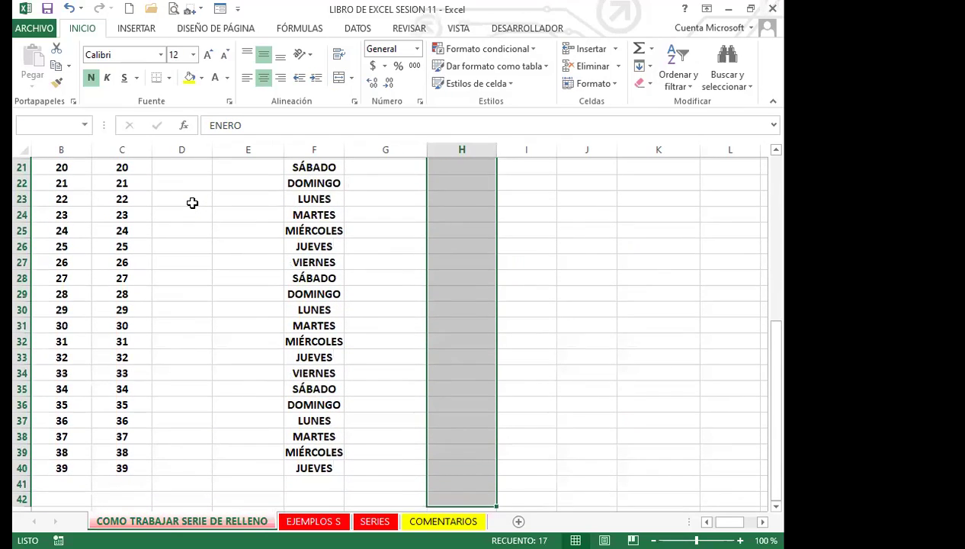
key("alt")
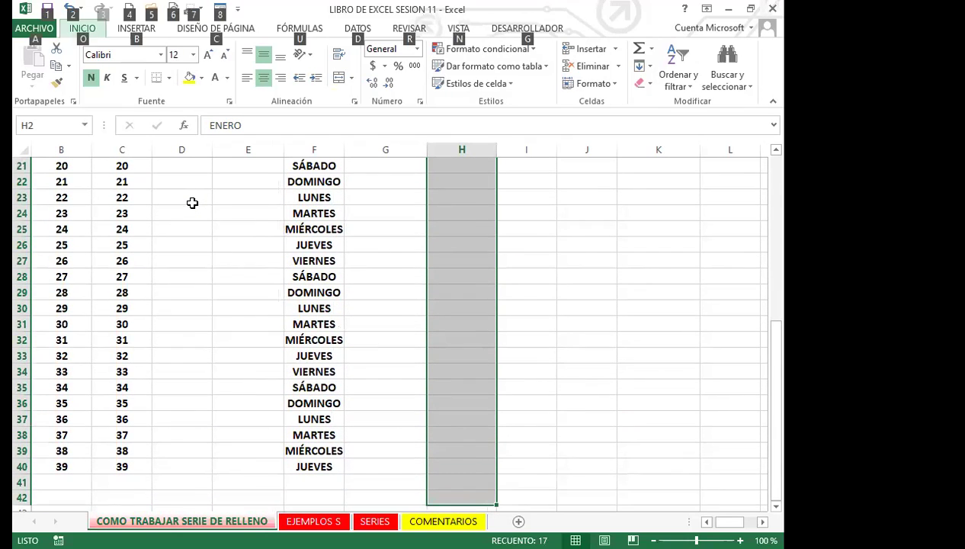
key("o")
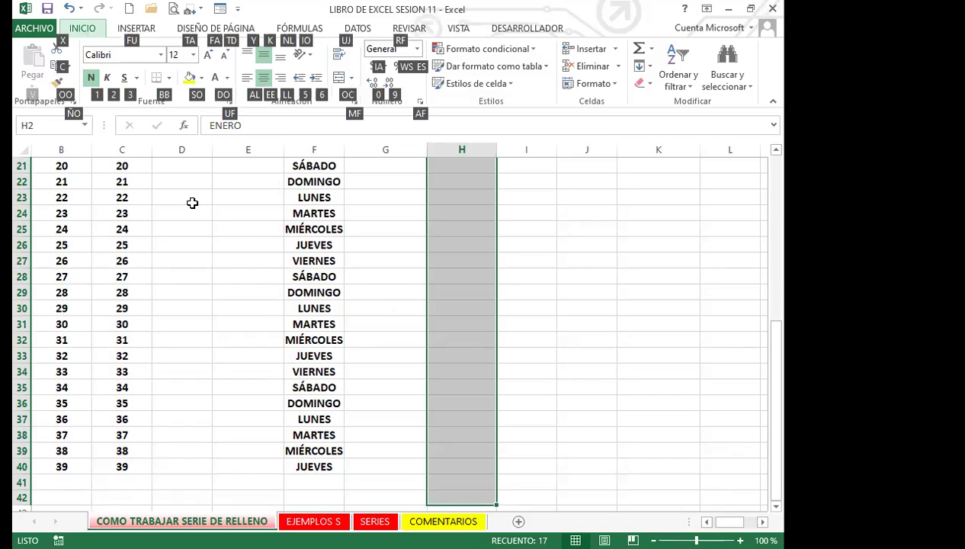
key("g")
key("e")
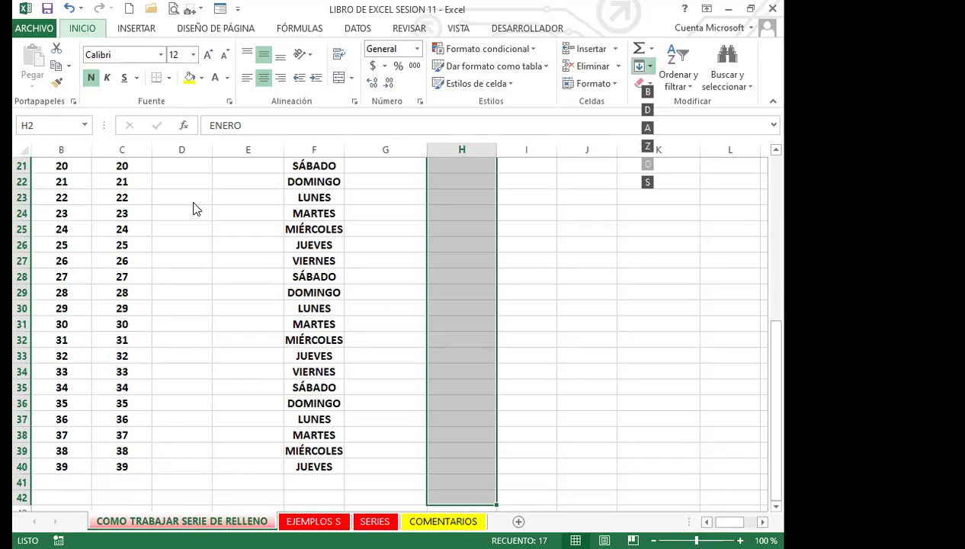
key("s")
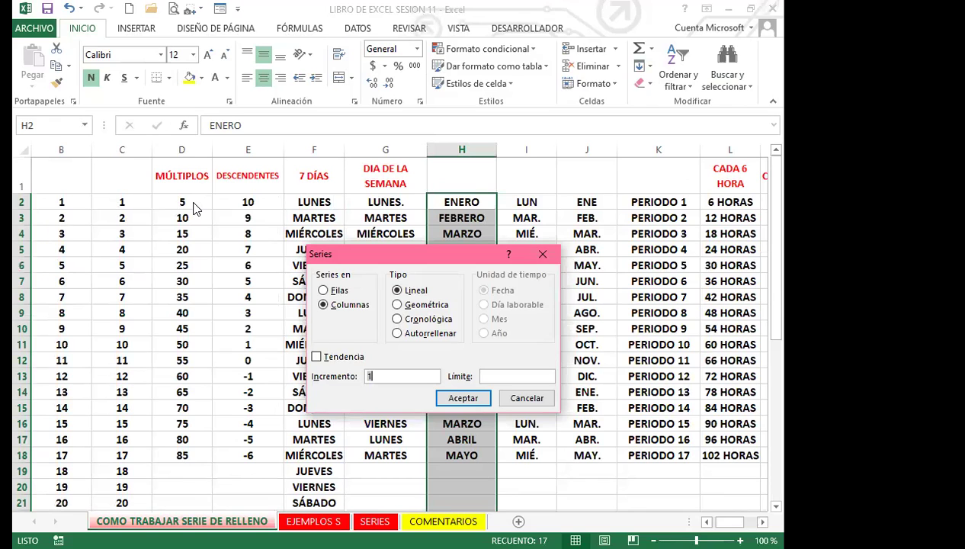
key("shift+Tab")
key("Tab")
key("Tab")
key("Tab")
key("Tab")
key("Tab")
key("Tab")
key("Down")
key("Down")
key("Down")
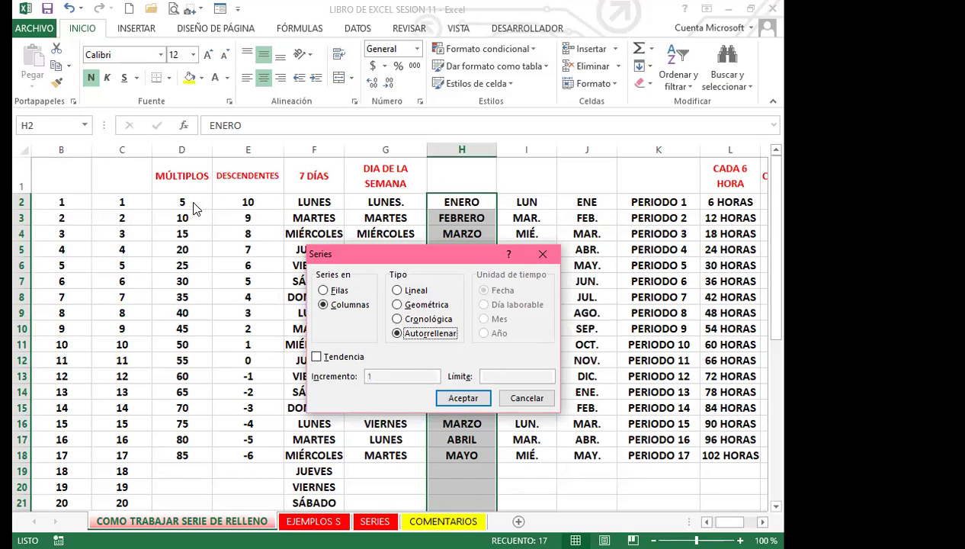
key("Return")
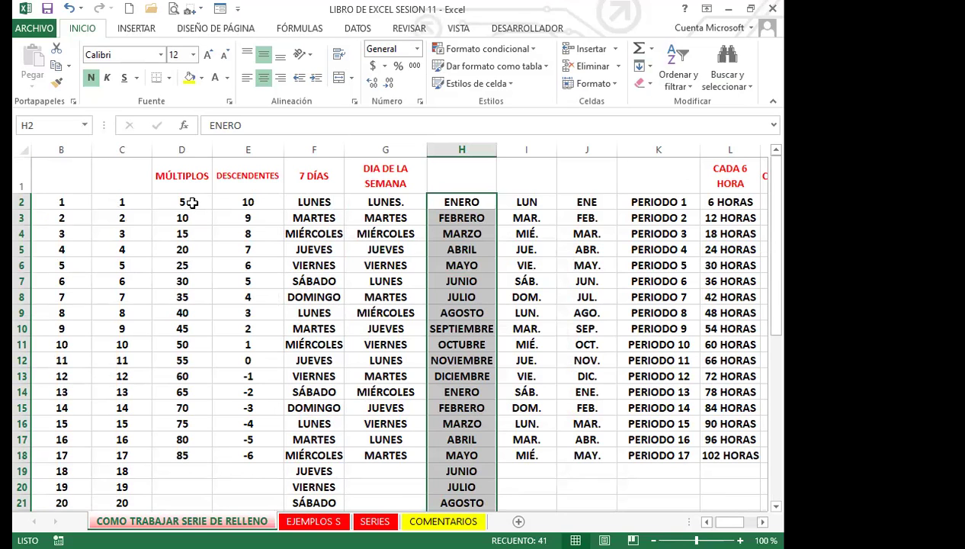
Look down column H to check the filled series of months
key("Down")
key("Down")
key("Down")
key("Down")
key("Down")
key("Down")
key("Down")
key("Down")
key("Down")
key("Down")
key("Down")
key("Down")
key("Down")
key("Down")
key("Down")
key("Down")
key("Down")
key("Down")
key("Down")
key("Down")
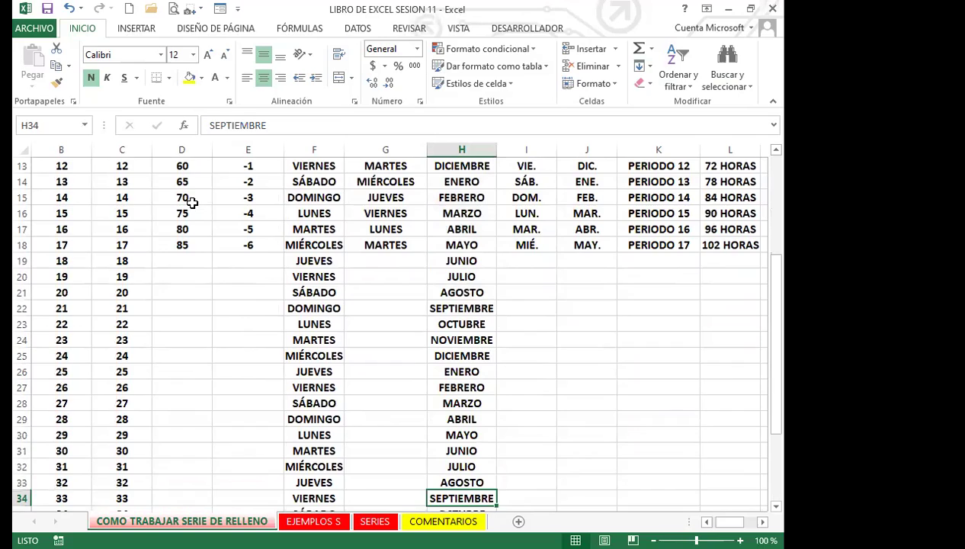
key("Down")
key("Down")
key("Down")
key("Down")
key("Down")
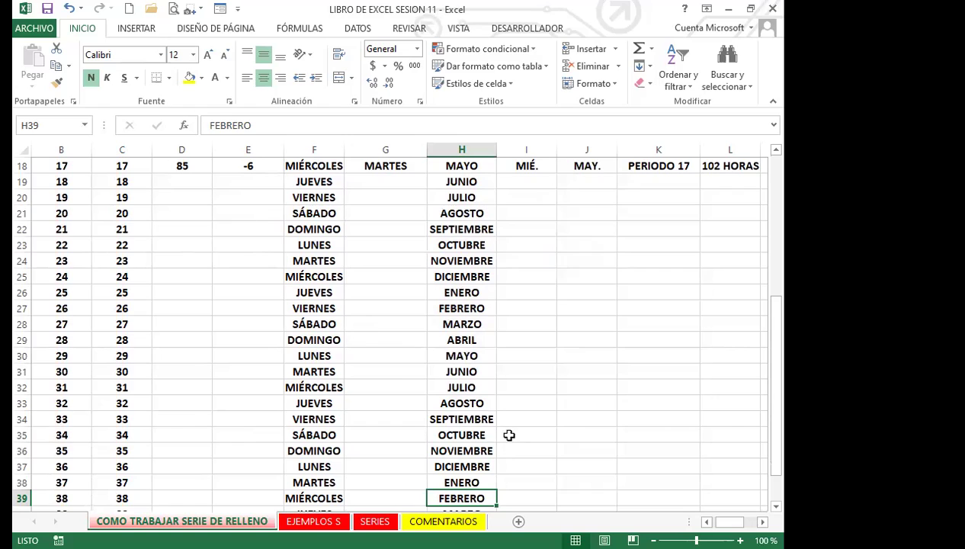
left_click(482, 419)
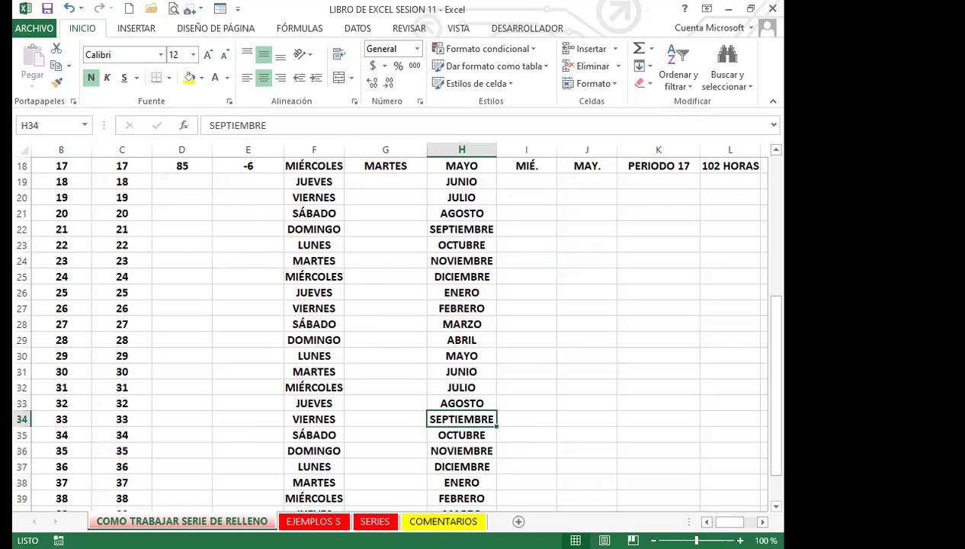
Switch to the PowerPoint presentation showing the VALIDACIÓN DE DATOS slide
key("alt+Tab")
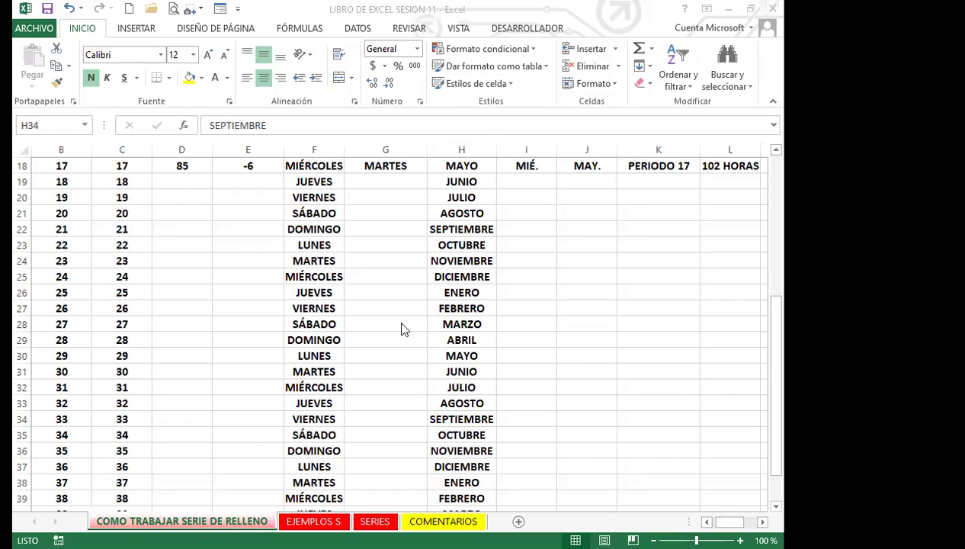
key("alt+Tab")
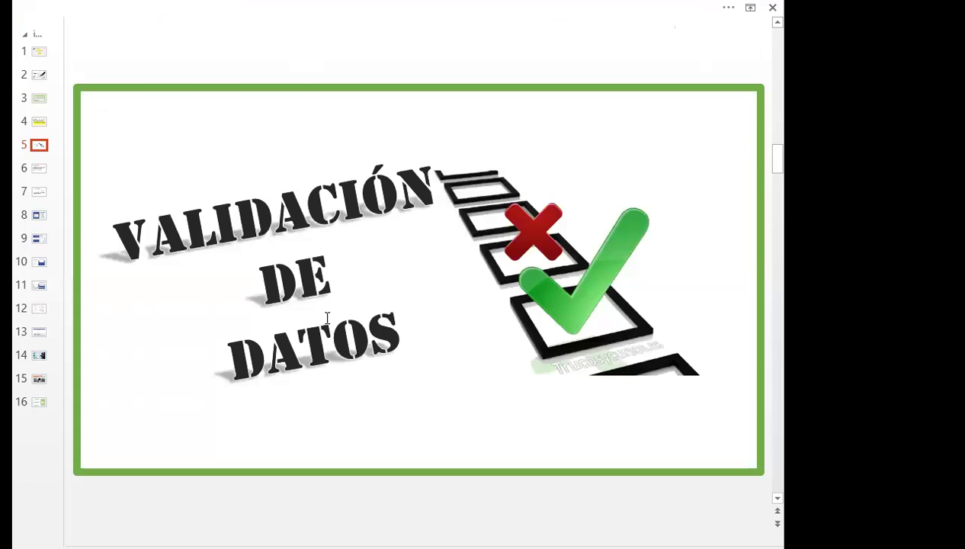
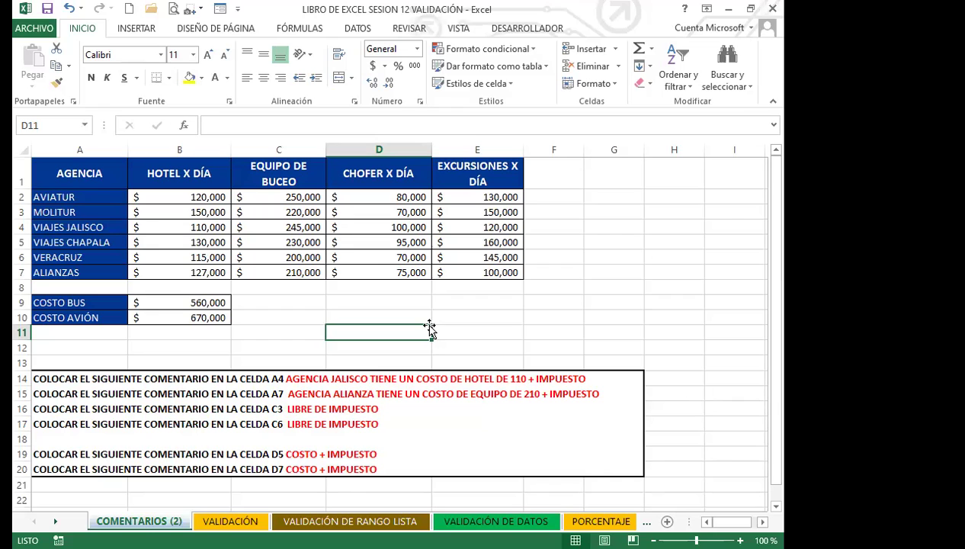
Look over the CHOFER X DÍA and EXCURSIONES X DÍA costs in the agency table on the COMENTARIOS (2) sheet
left_click(375, 313)
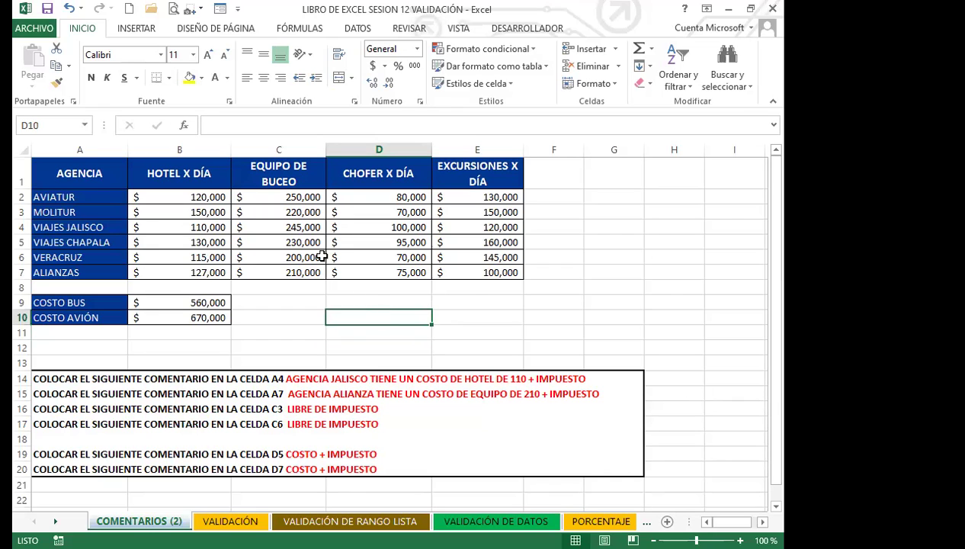
left_click(350, 200)
left_click_drag(370, 172, 467, 265)
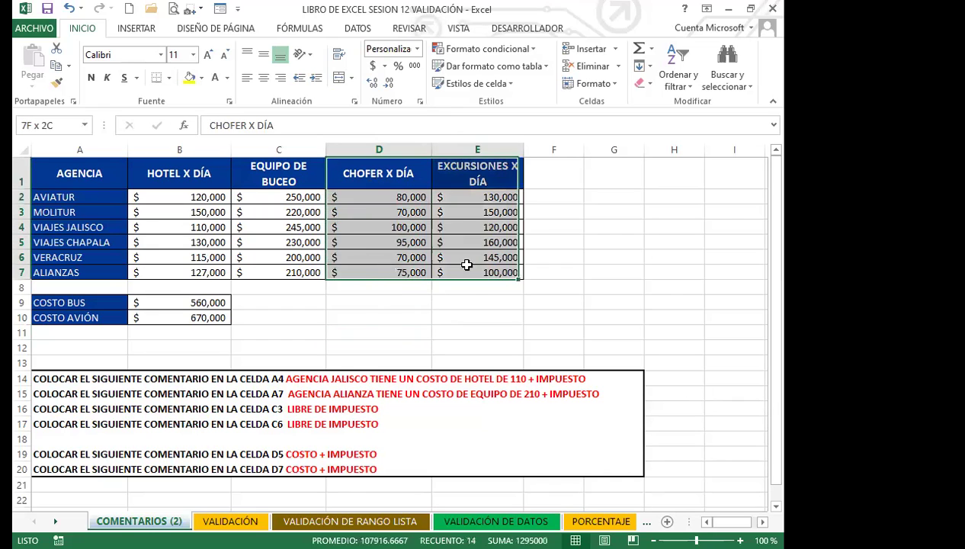
left_click(473, 285)
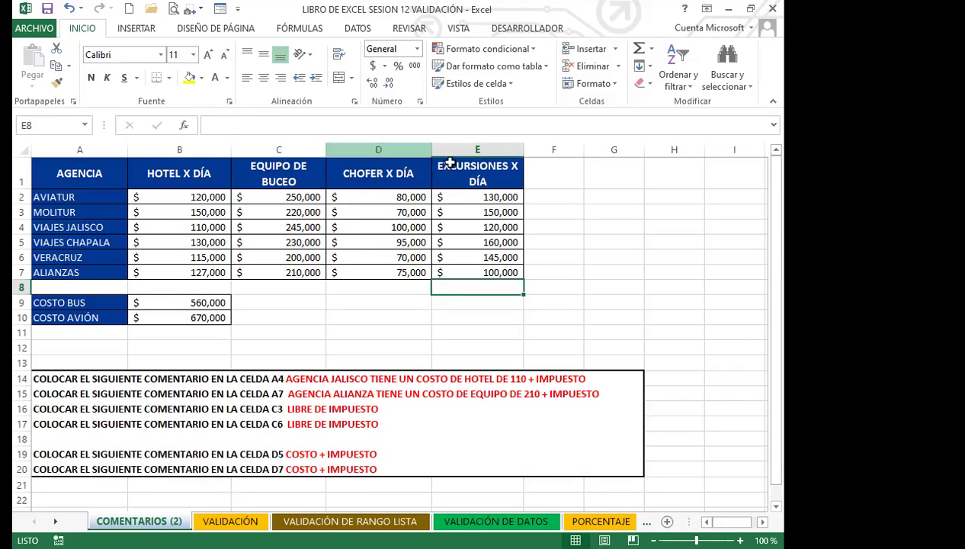
left_click(404, 303)
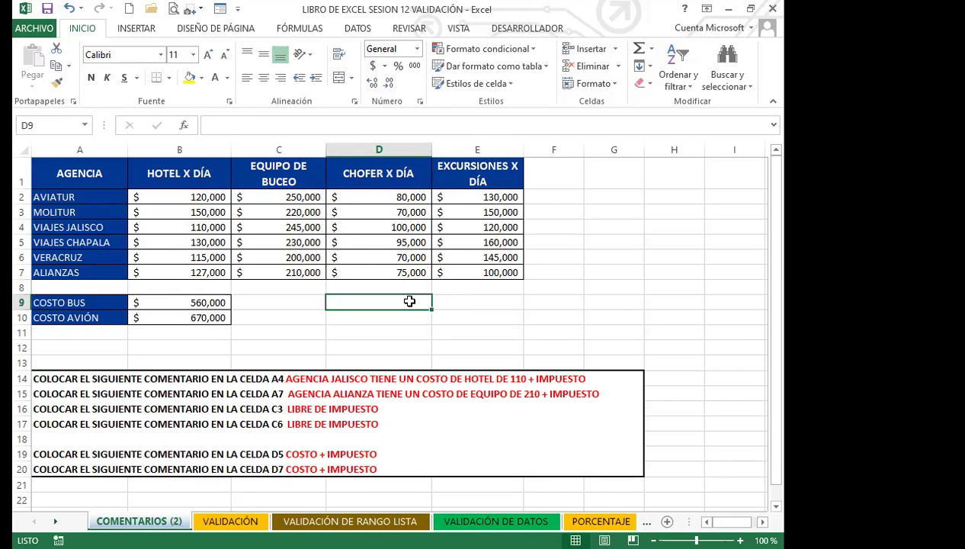
left_click(387, 202)
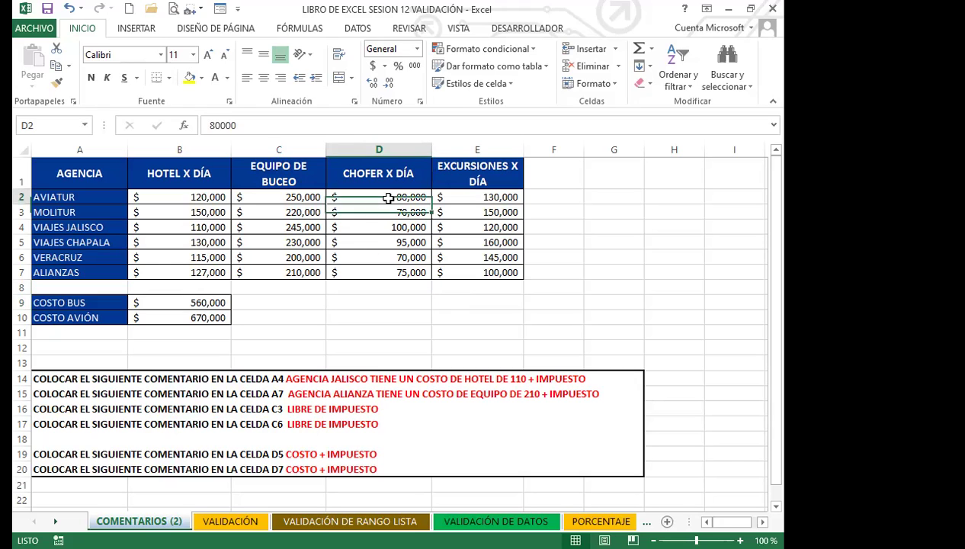
left_click(367, 284)
left_click(391, 198)
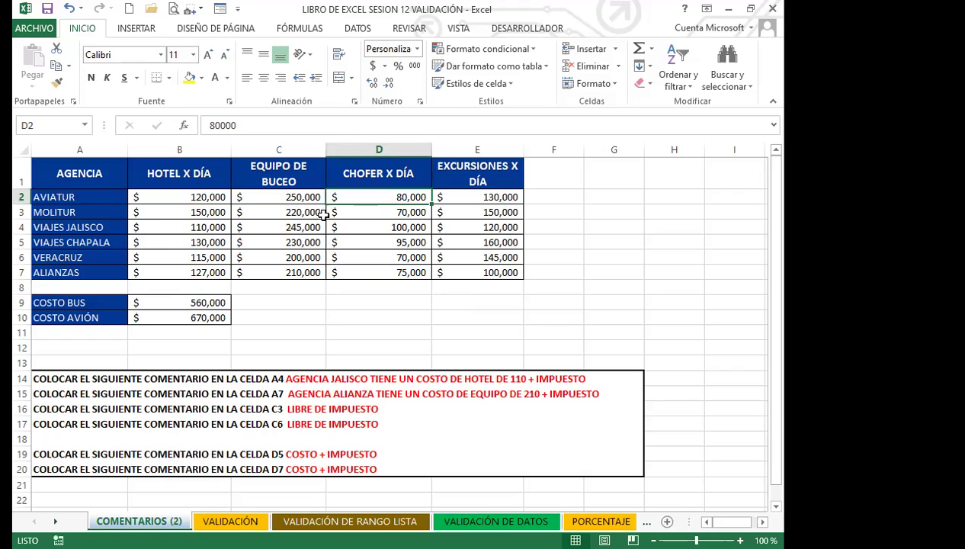
left_click(365, 215)
left_click(362, 194)
left_click(345, 225)
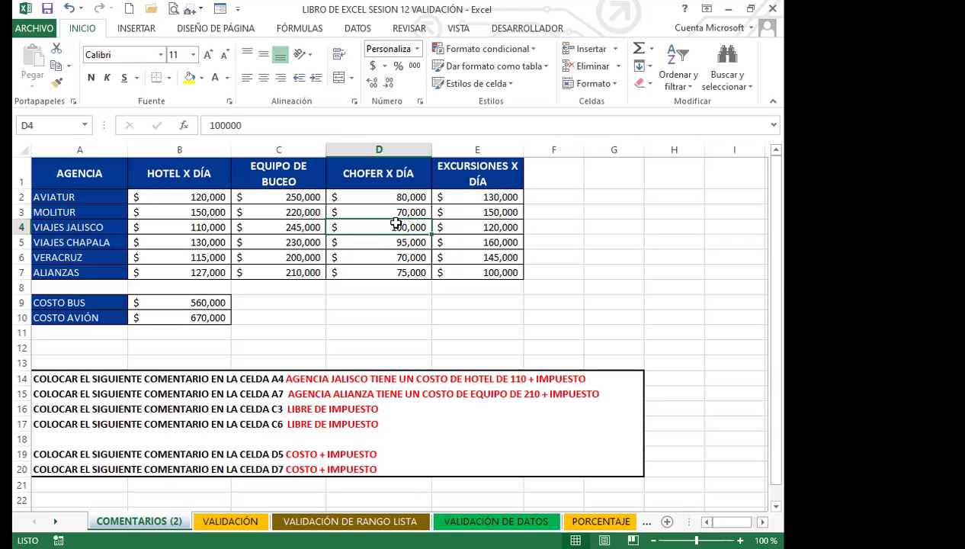
Insert a new comment on the MOLITUR diving equipment cost in C3 and clear the author's name from it
left_click(254, 212)
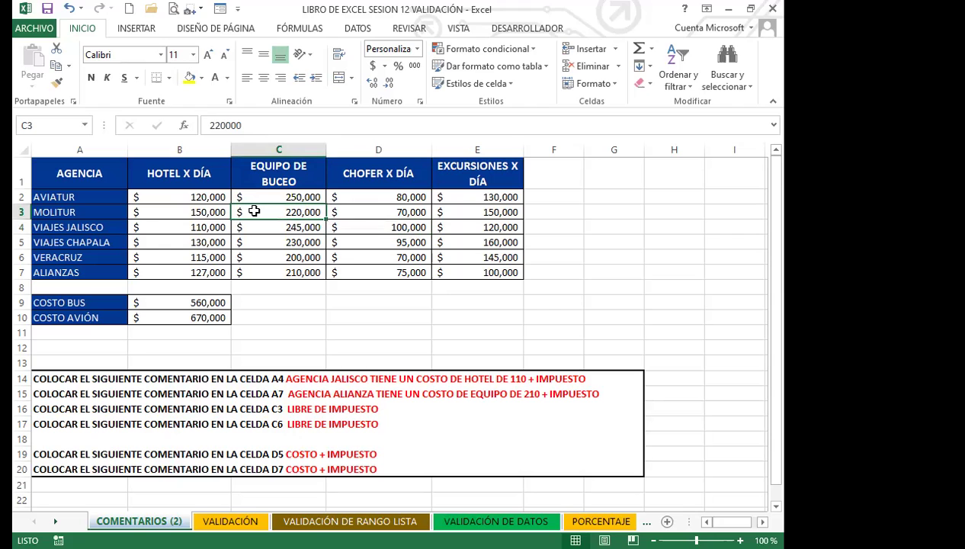
left_click(407, 31)
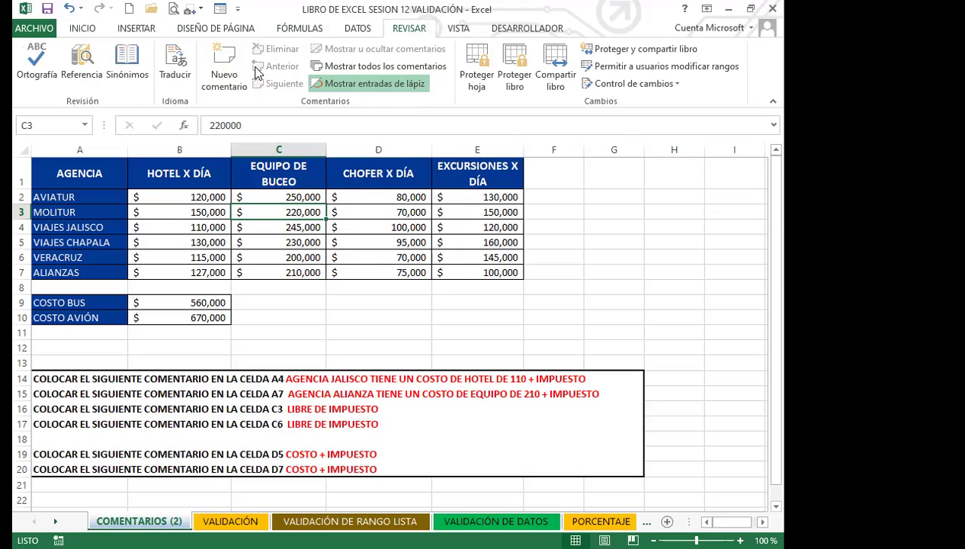
left_click(225, 57)
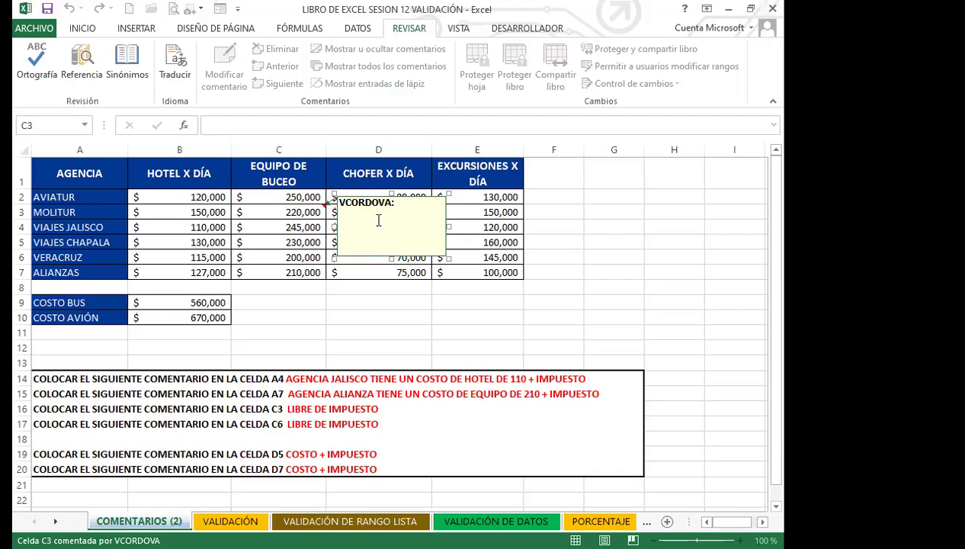
type("costo")
key("BackSpace")
key("BackSpace")
key("BackSpace")
key("BackSpace")
key("BackSpace")
key("BackSpace")
key("BackSpace")
key("BackSpace")
key("BackSpace")
key("BackSpace")
key("BackSpace")
key("BackSpace")
key("BackSpace")
type("COS")
key("BackSpace")
key("BackSpace")
key("BackSpace")
key("BackSpace")
key("BackSpace")
Write COSTO + IMPUESTO as the text of the C3 comment, close it and display it again
type("COSTO")
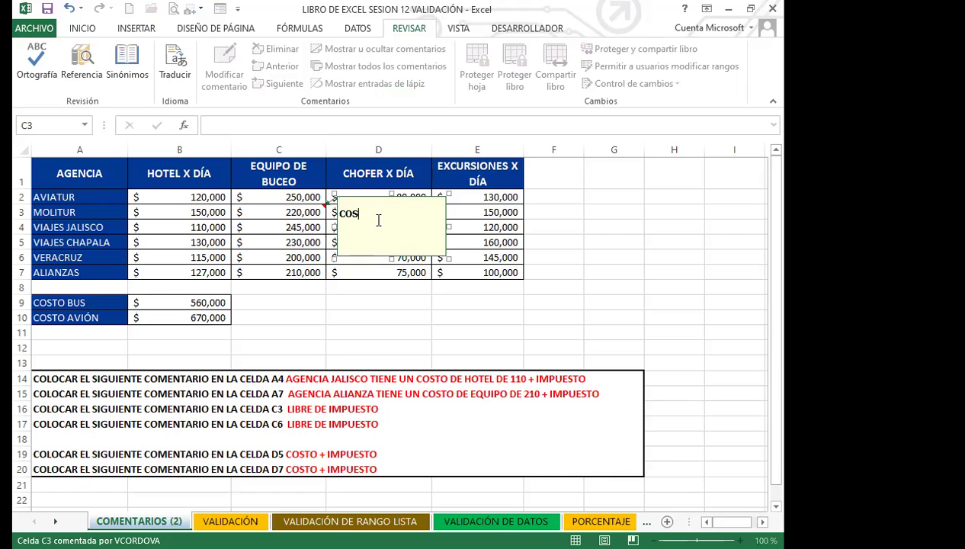
type(" + IMPÚEST")
key("BackSpace")
key("BackSpace")
key("BackSpace")
key("BackSpace")
key("BackSpace")
type("PUESTO")
left_click(293, 244)
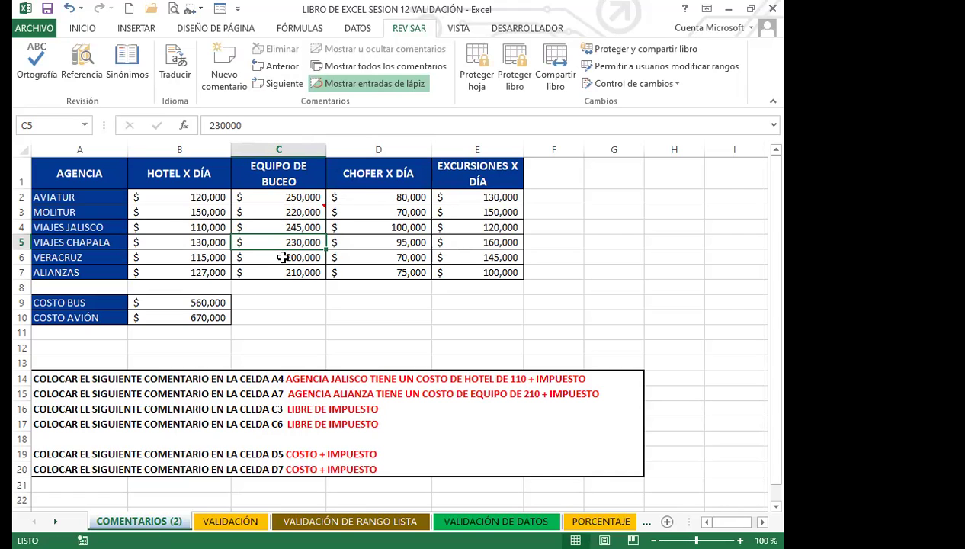
left_click(392, 328)
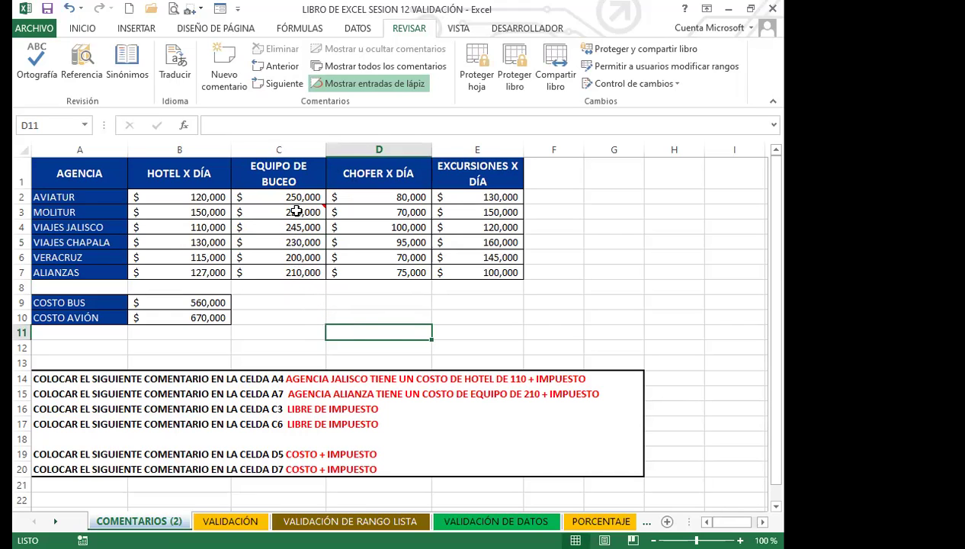
mouse_move(298, 210)
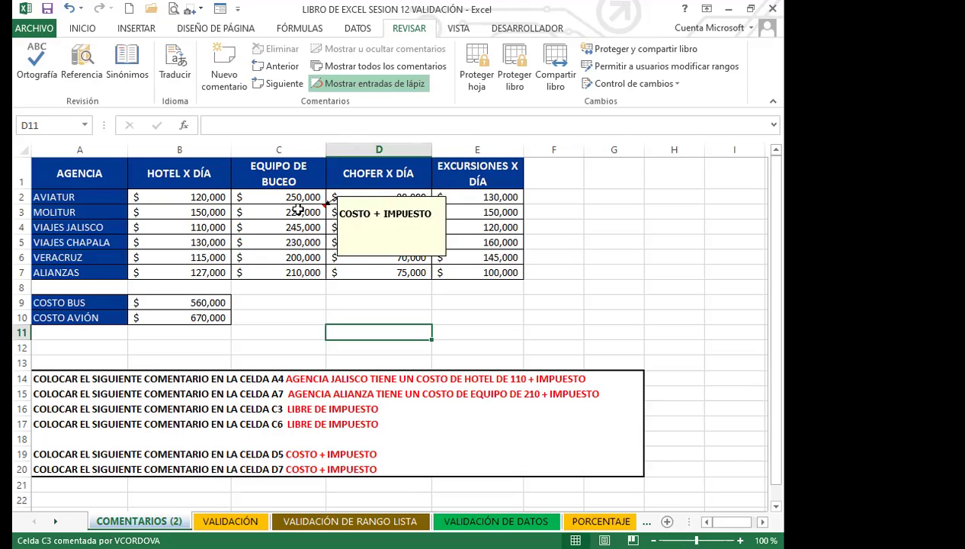
Add comments to E5, B6, A2 and D7, leaving only the default author heading in each
left_click(479, 243)
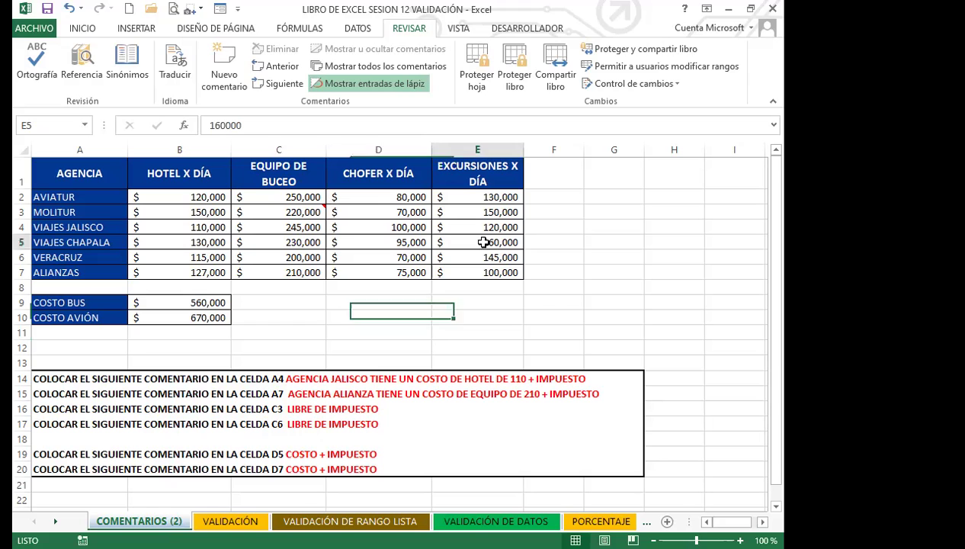
left_click(225, 74)
left_click(203, 258)
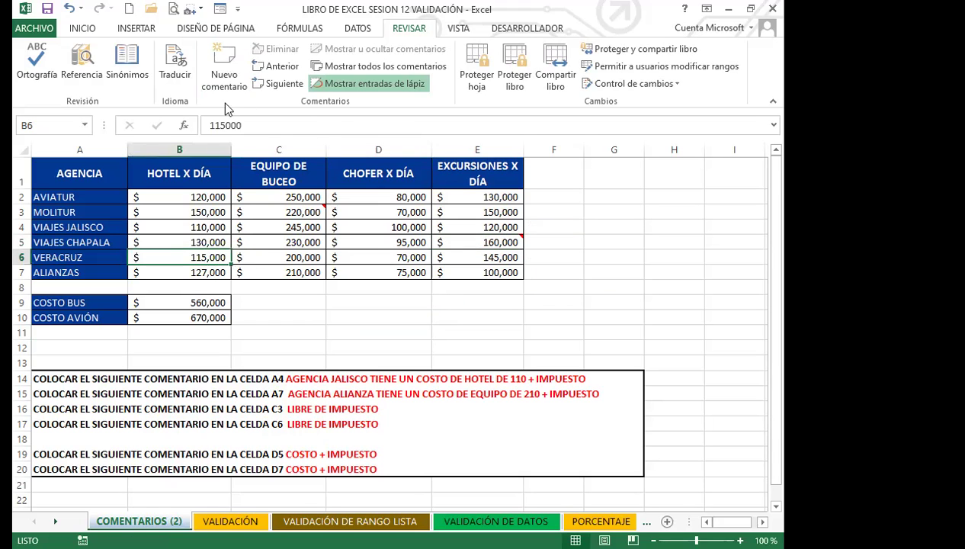
left_click(223, 75)
left_click(92, 193)
left_click(224, 76)
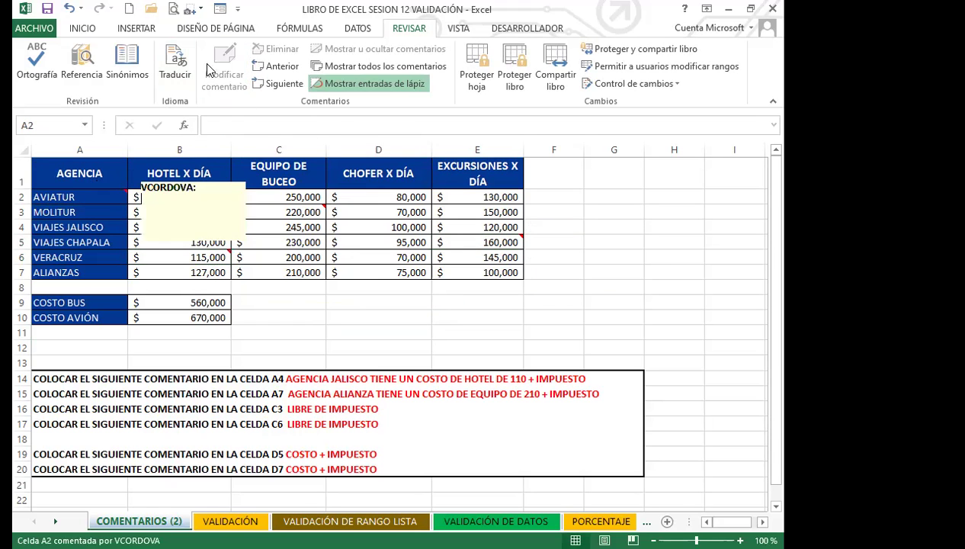
left_click(348, 272)
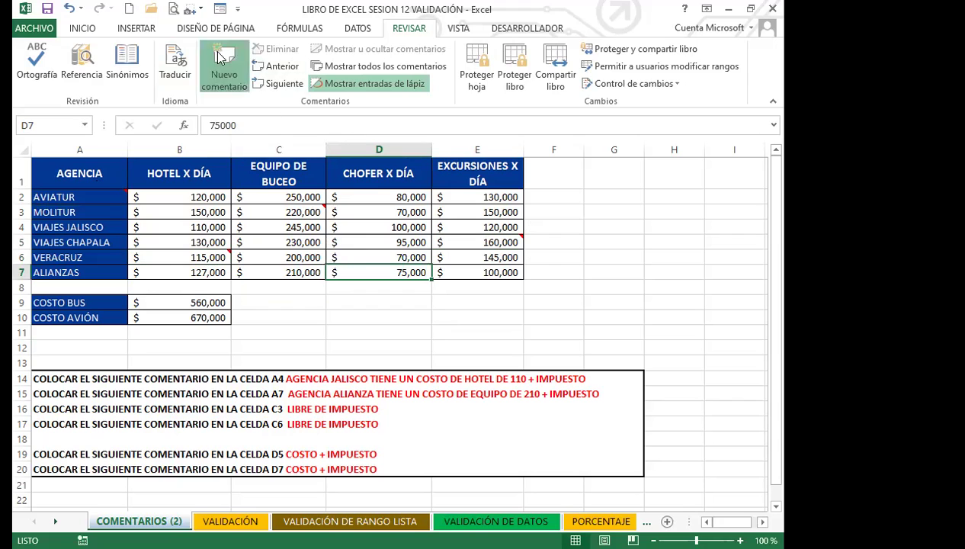
left_click(223, 75)
left_click(267, 303)
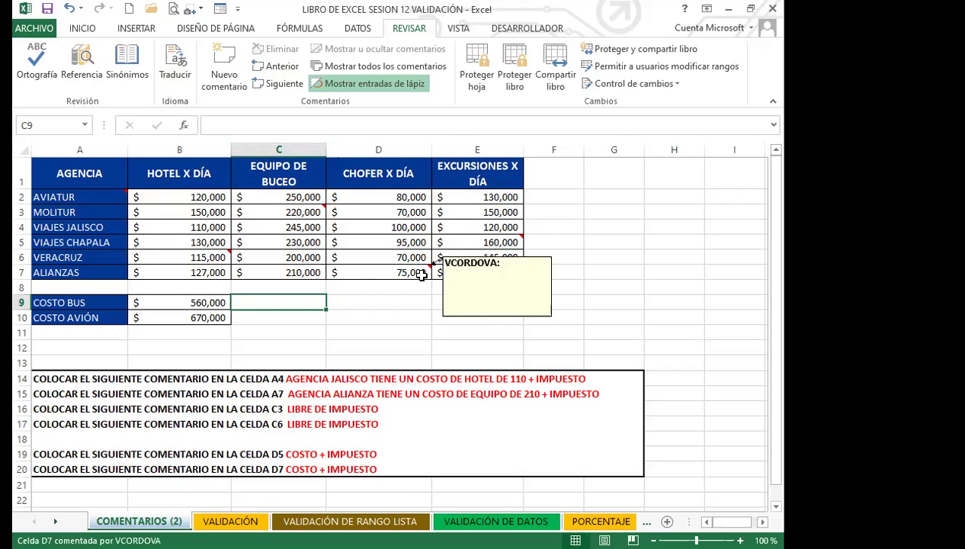
Display all the comments on the COMENTARIOS (2) sheet at once and hide them again, twice
mouse_move(470, 242)
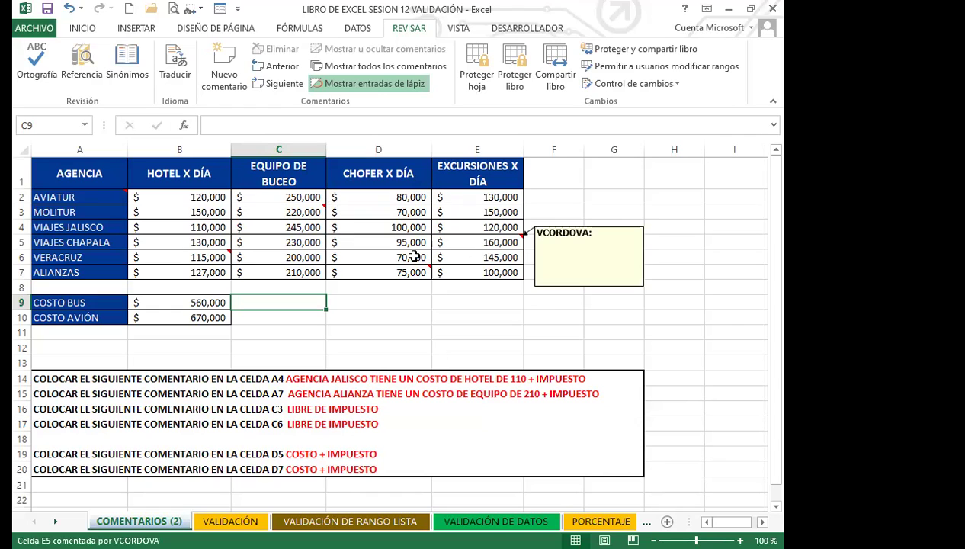
left_click(360, 66)
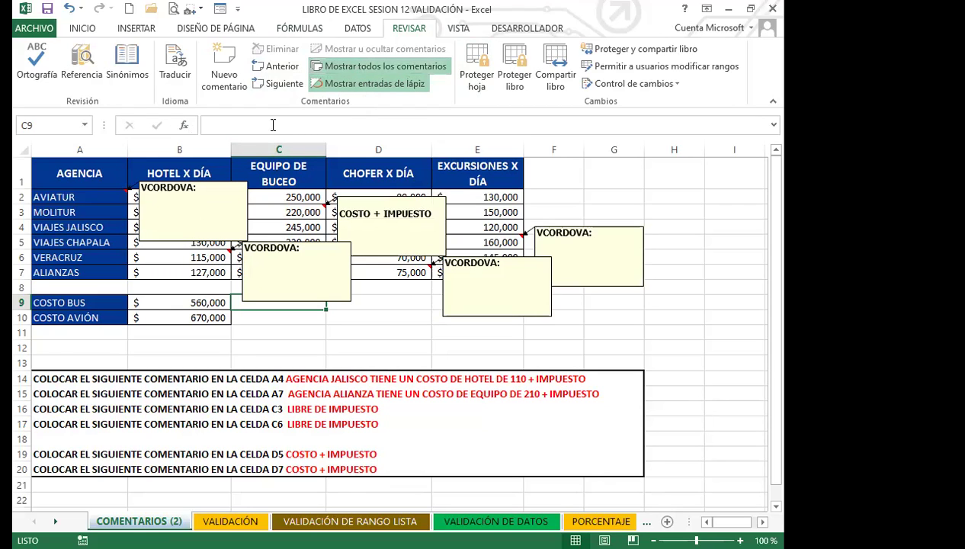
left_click(399, 347)
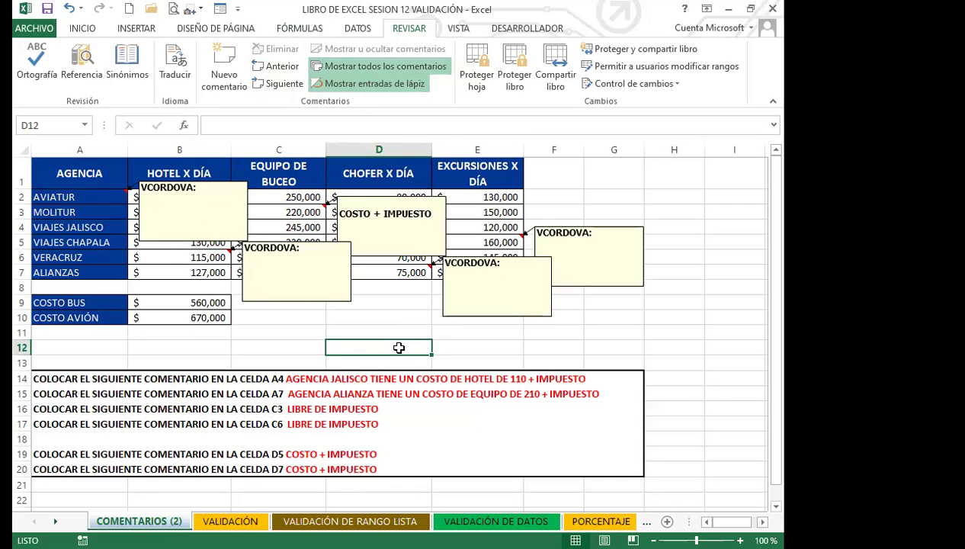
left_click(402, 67)
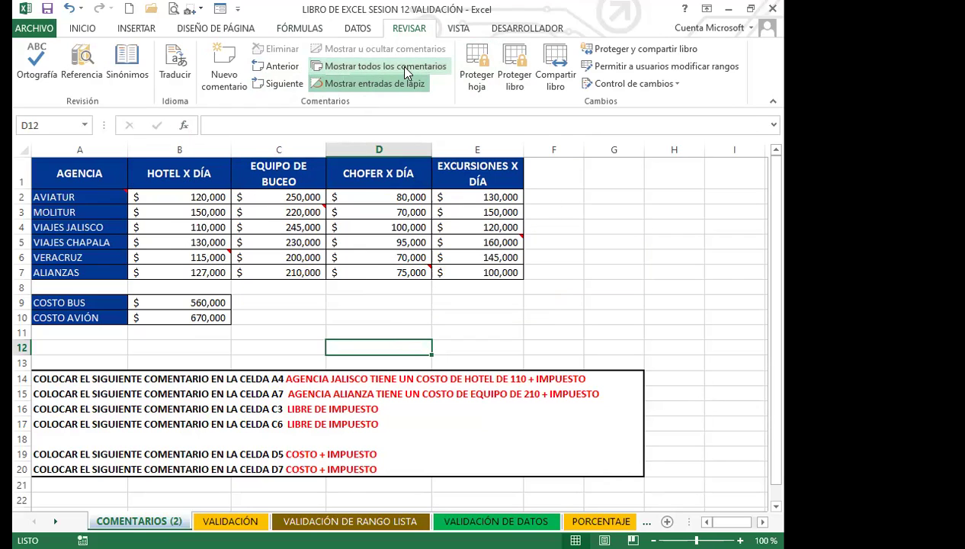
left_click(410, 305)
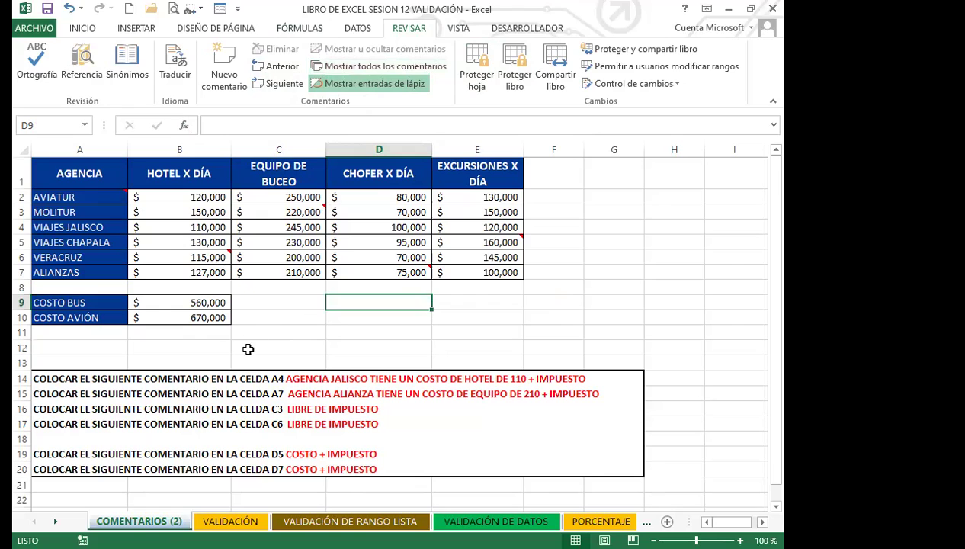
left_click(293, 308)
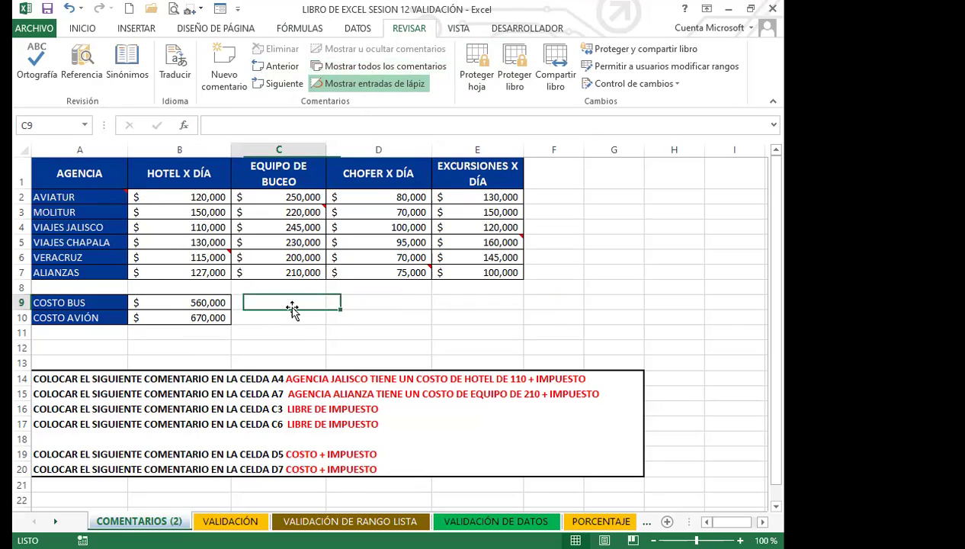
left_click(358, 301)
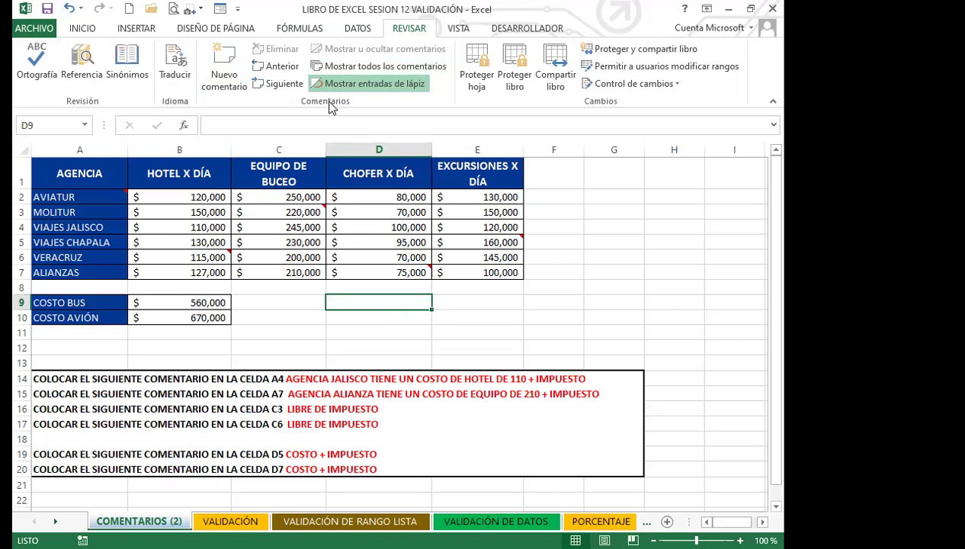
left_click(358, 67)
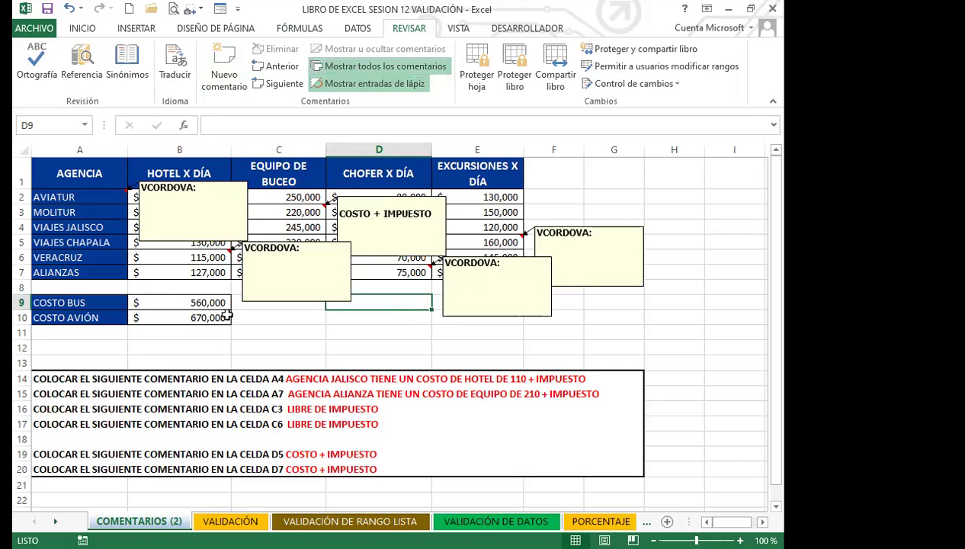
left_click(403, 332)
left_click(390, 300)
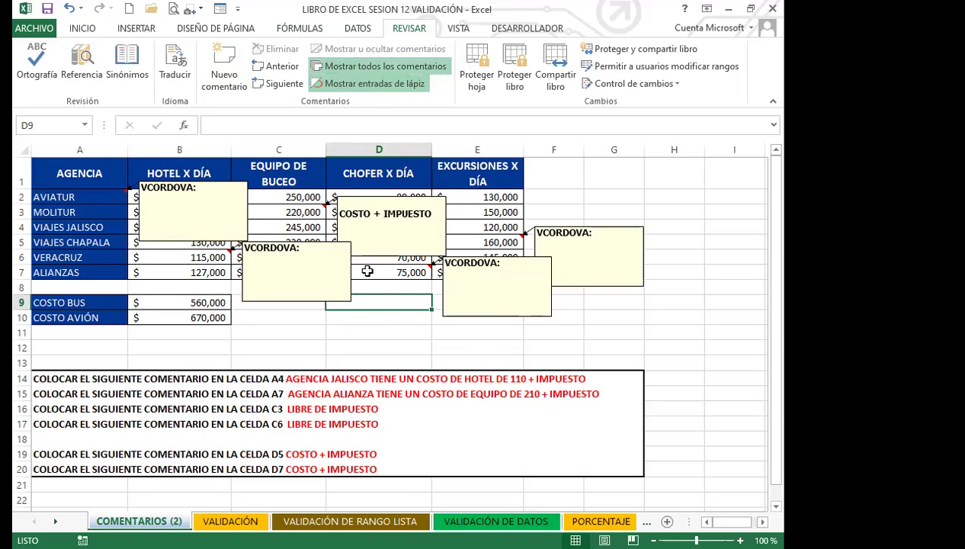
left_click(376, 61)
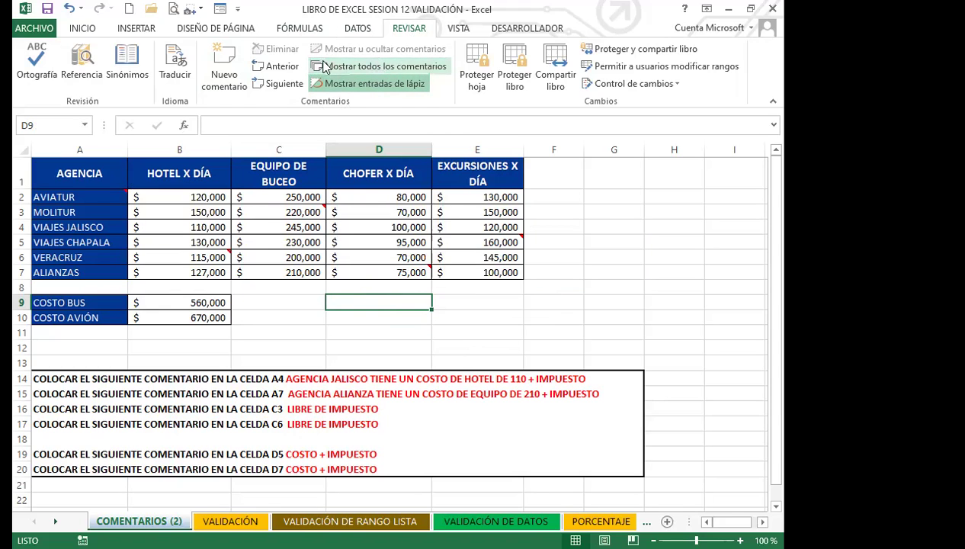
Insert a comment on the COSTO AVIÓN amount in B10, write HOLA below its author heading and close it
left_click(79, 28)
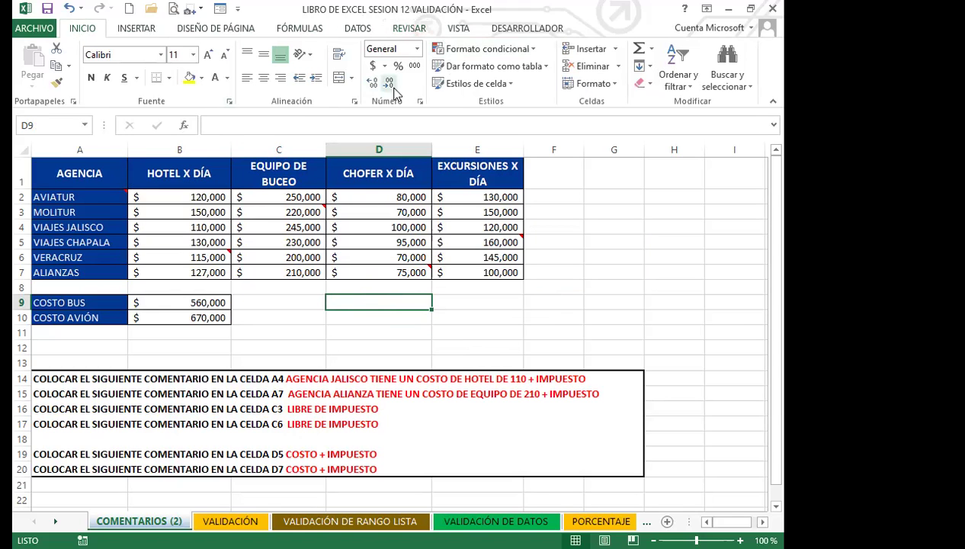
left_click(408, 29)
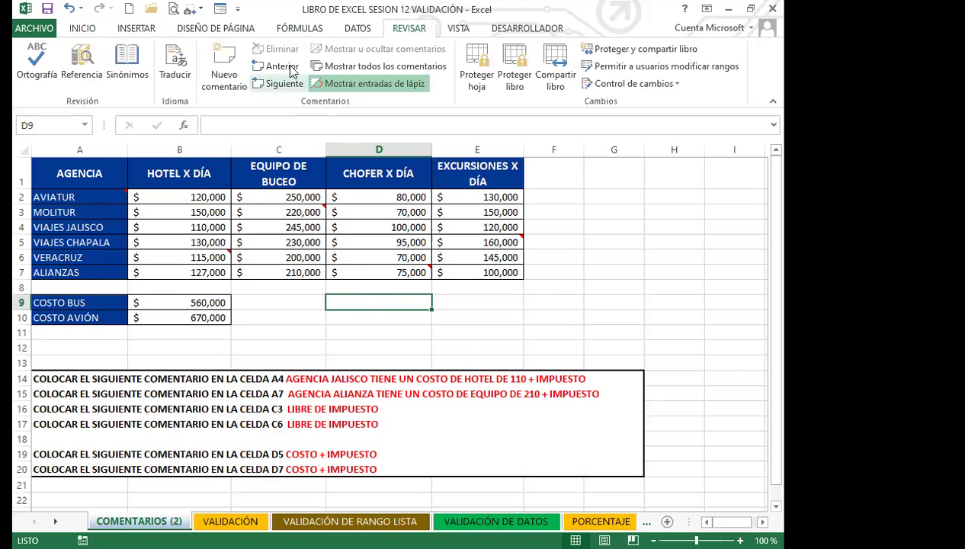
left_click(82, 29)
left_click(188, 317)
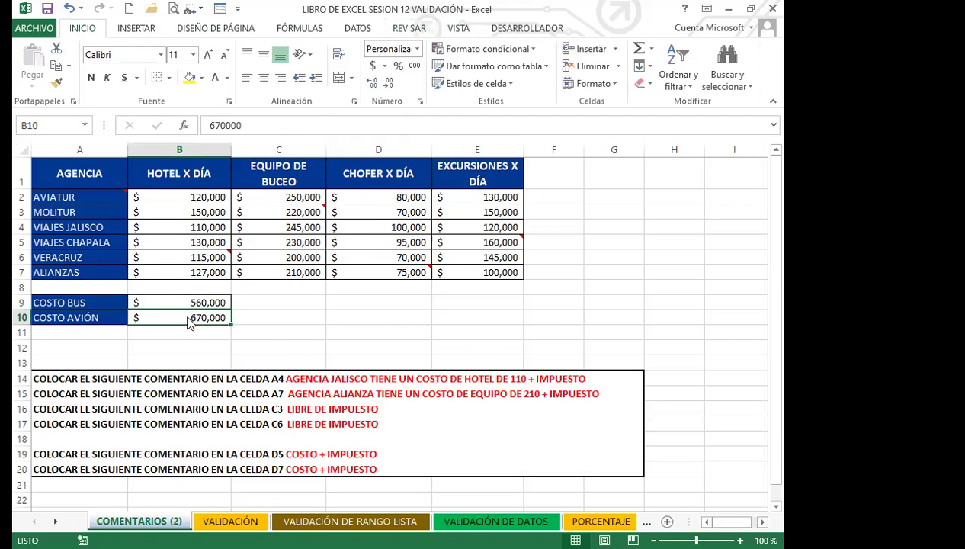
right_click(189, 318)
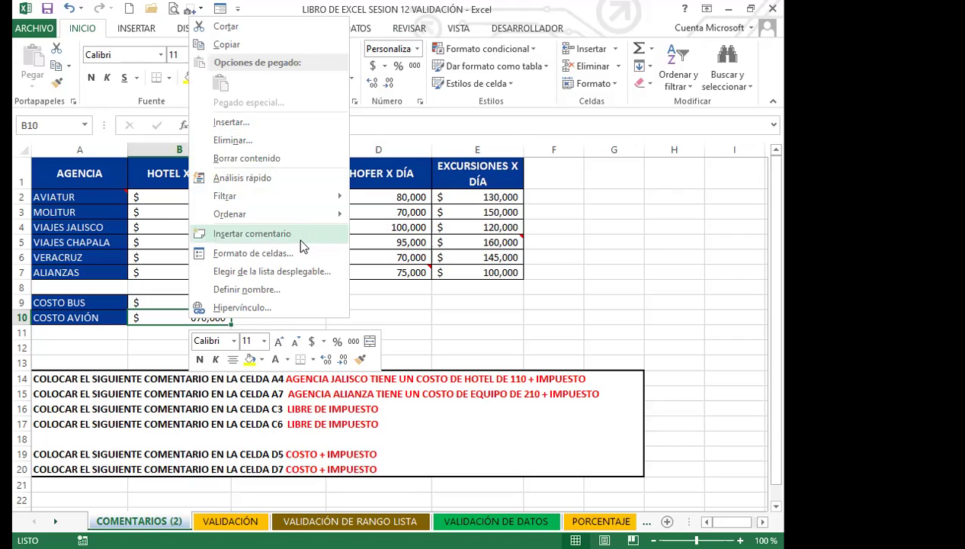
left_click(235, 237)
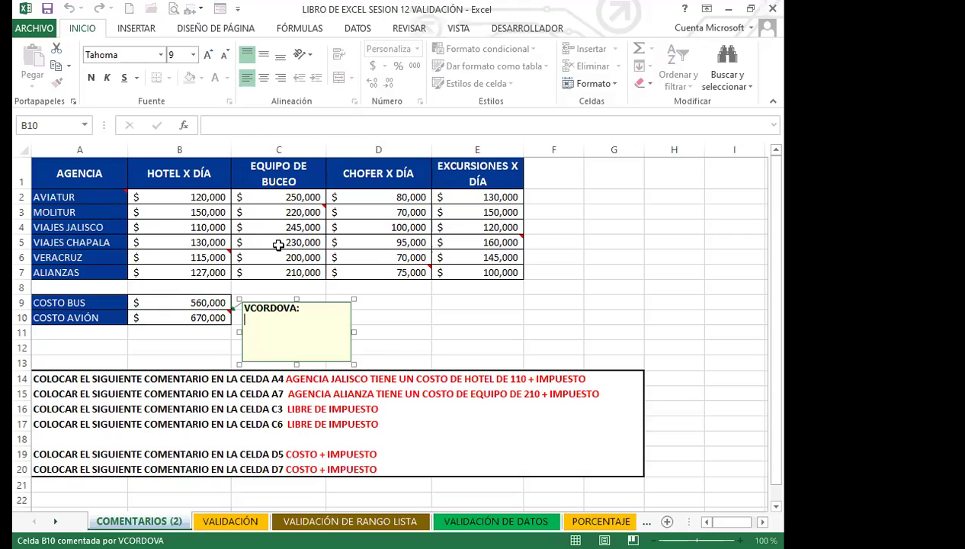
type("HOLA")
left_click(198, 345)
left_click(198, 315)
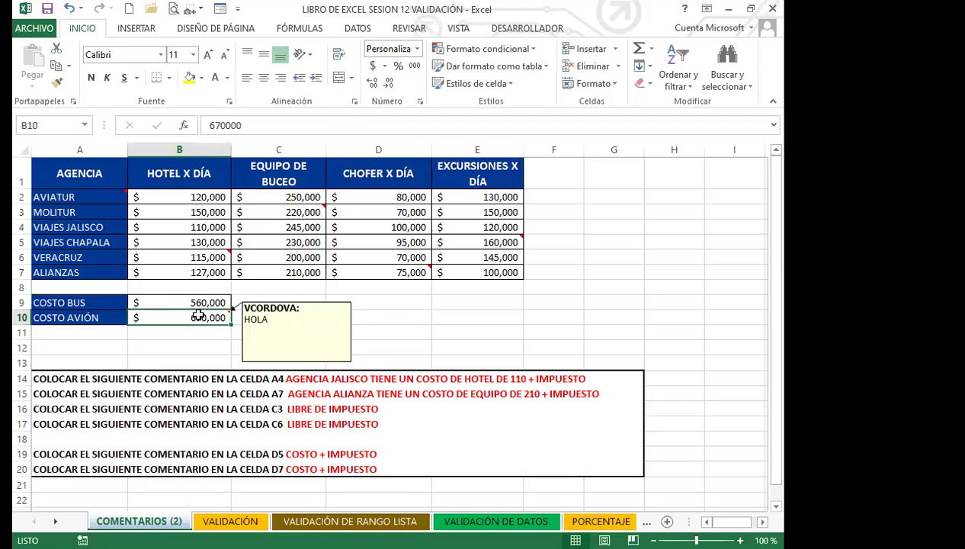
Edit the B10 comment, replace its text with SALUDOS below the author heading and close it
right_click(198, 316)
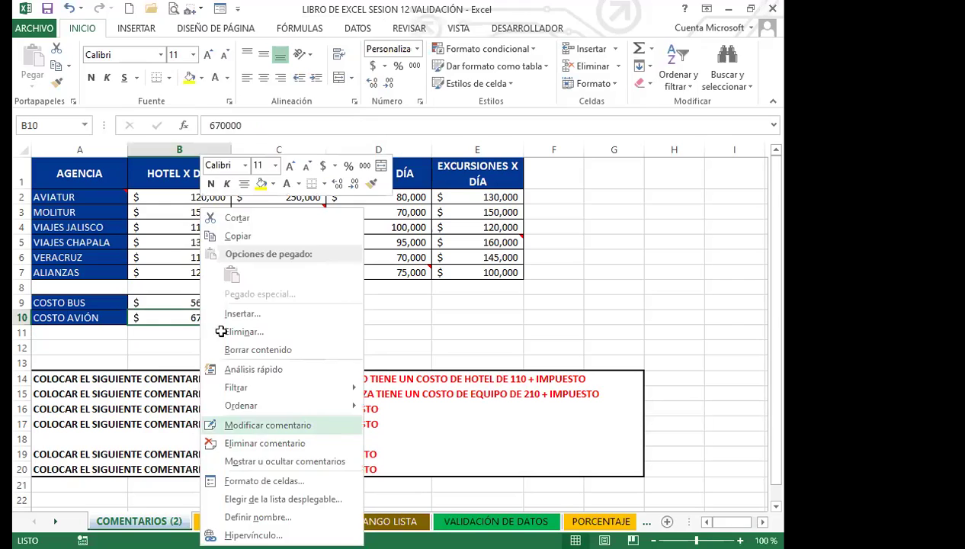
key("Return")
key("BackSpace")
key("BackSpace")
key("BackSpace")
key("BackSpace")
key("BackSpace")
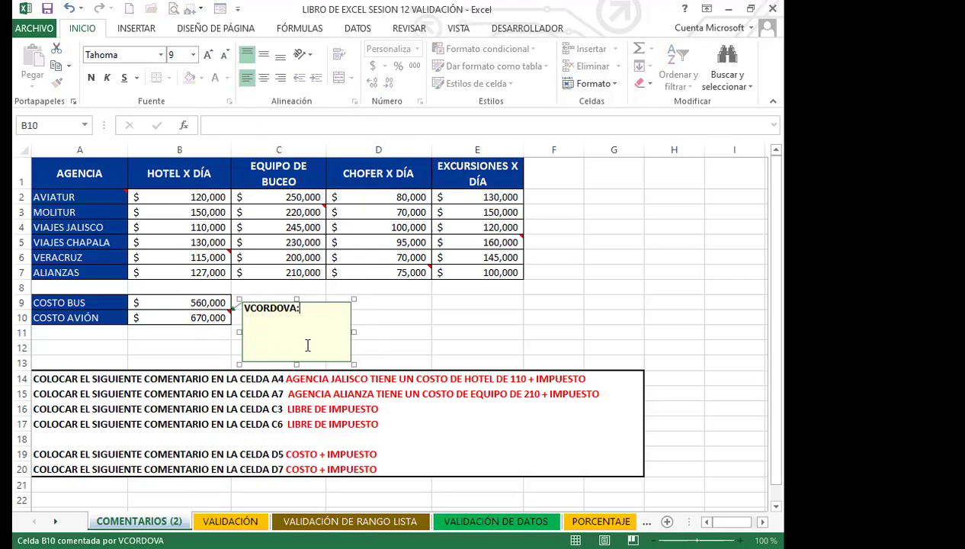
key("Return")
type("SALUDOS")
left_click(205, 347)
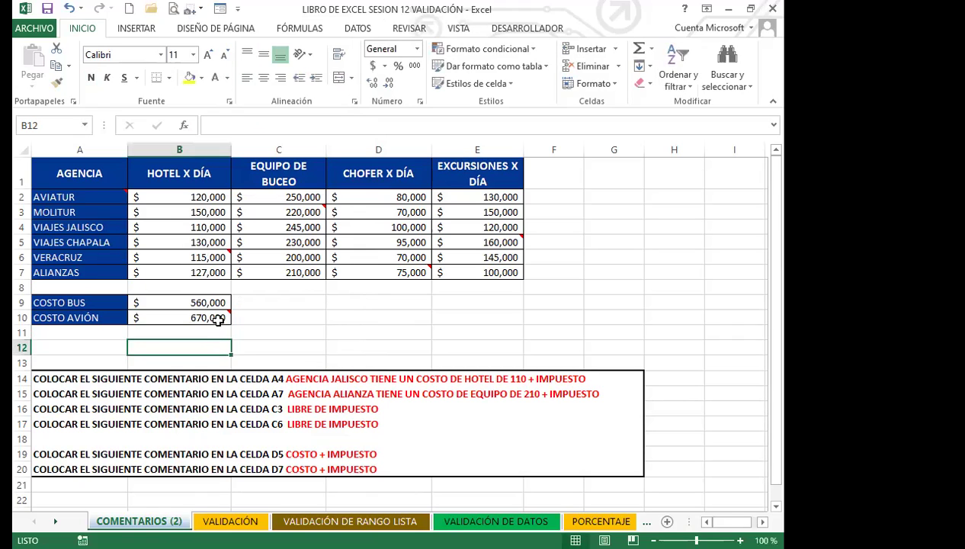
left_click(218, 319)
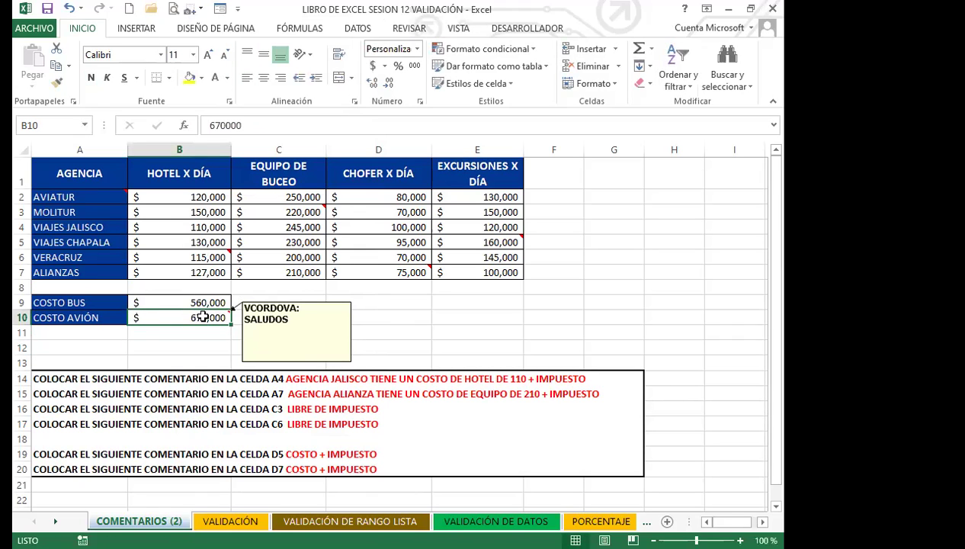
Set the B10 comment to stay permanently displayed on the sheet
right_click(204, 322)
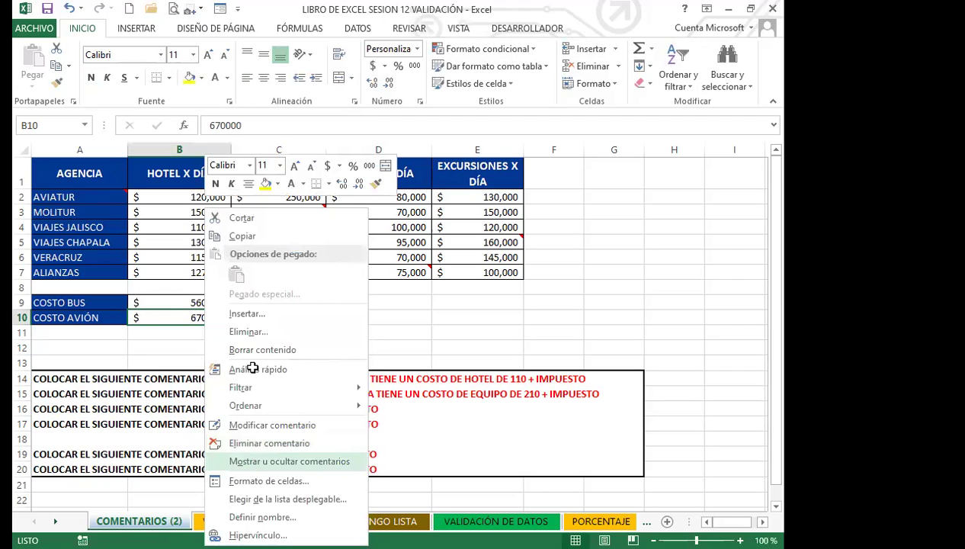
left_click(425, 324)
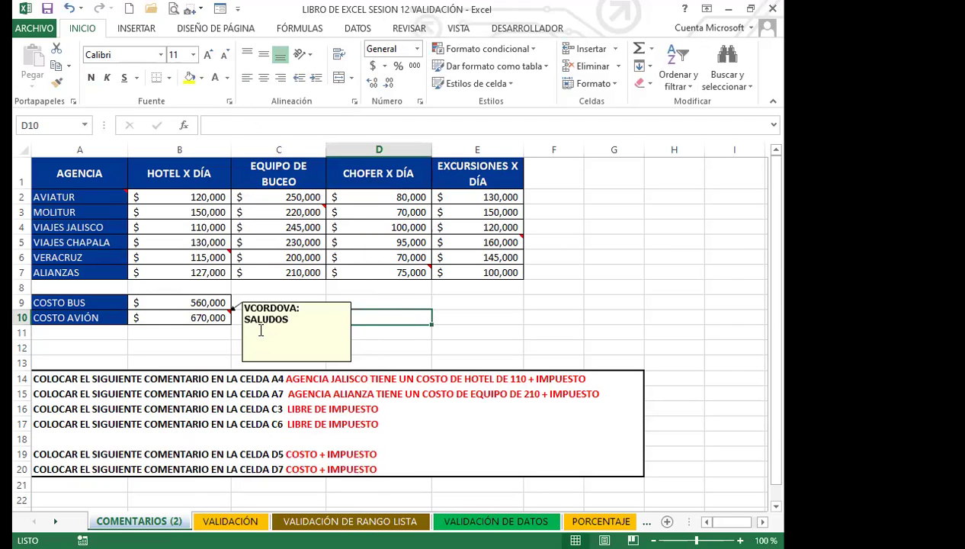
left_click(208, 322)
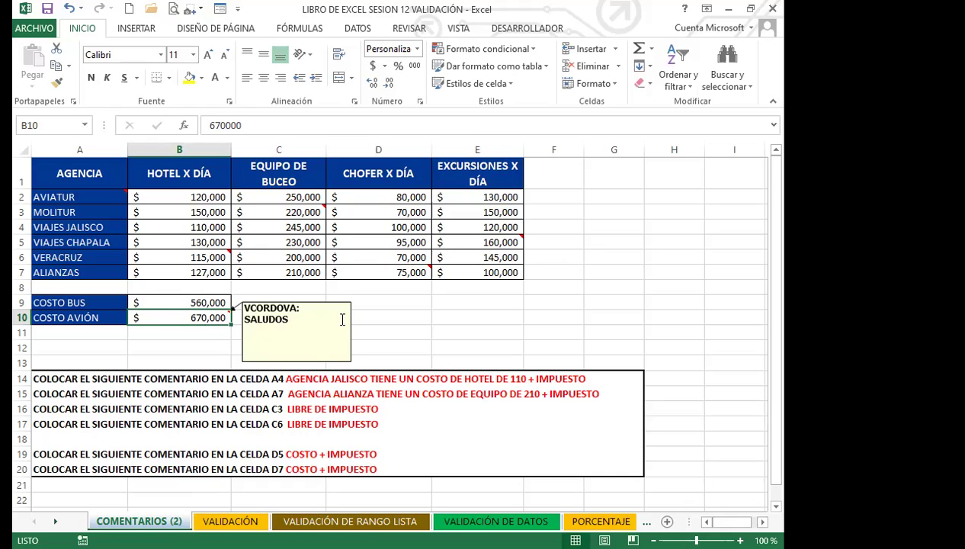
left_click(387, 329)
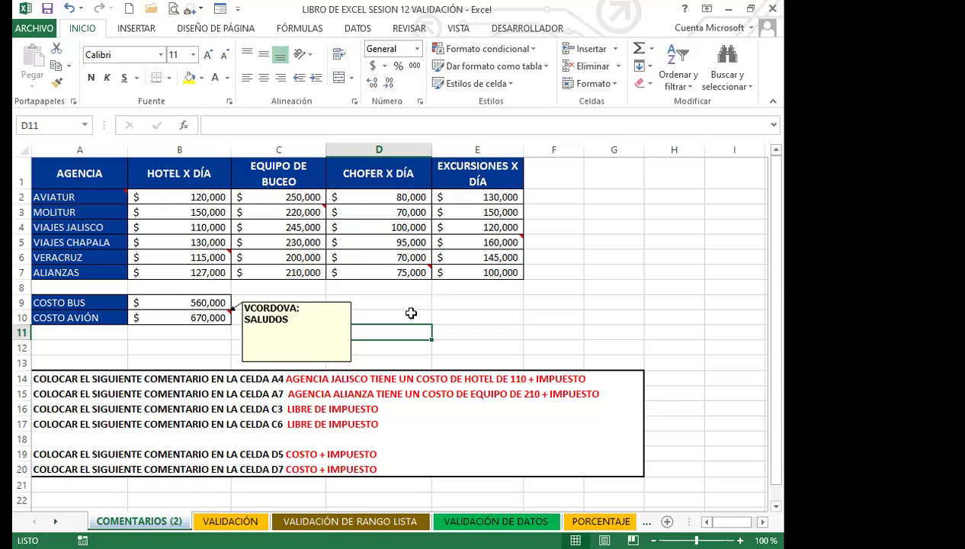
Add comments to E2 and the empty cell E10, leaving only the default author heading in each
left_click(412, 28)
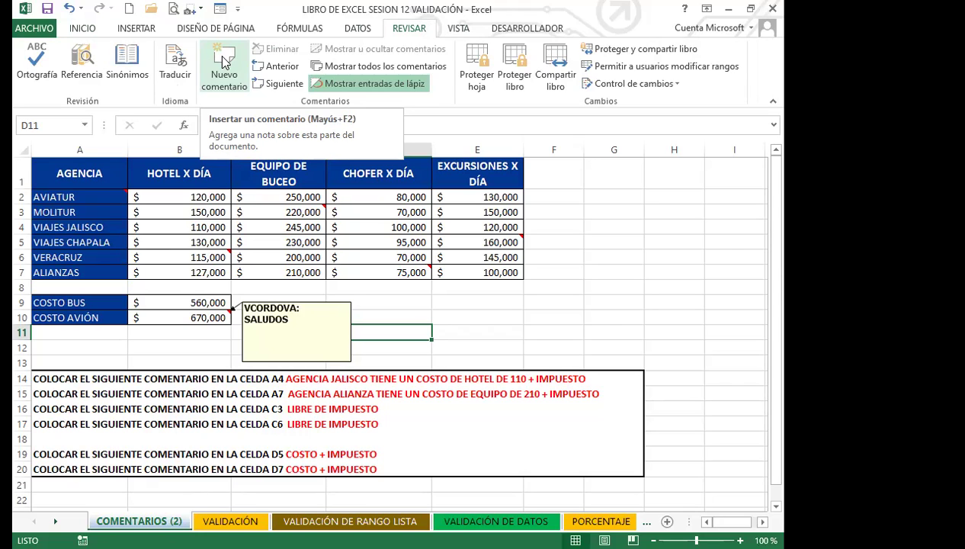
left_click(459, 195)
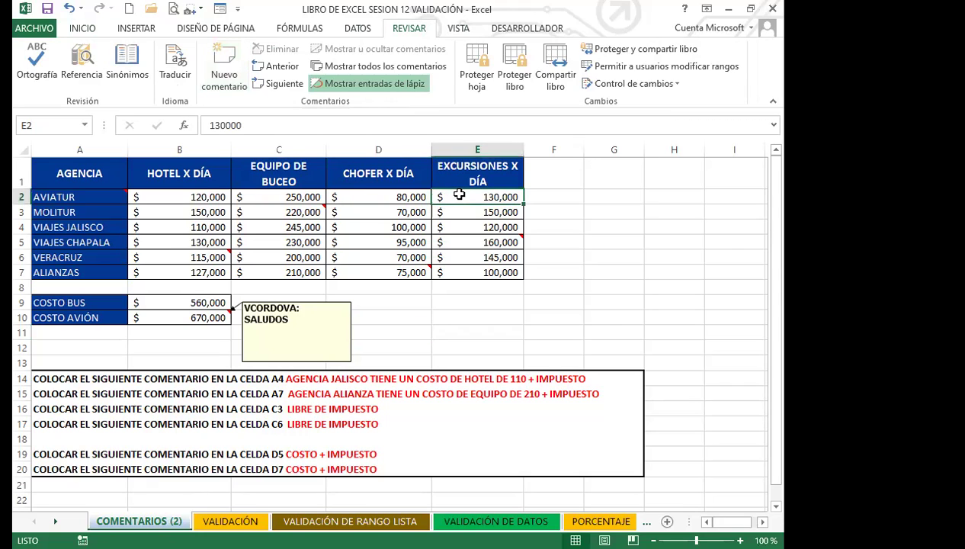
key("shift+F2")
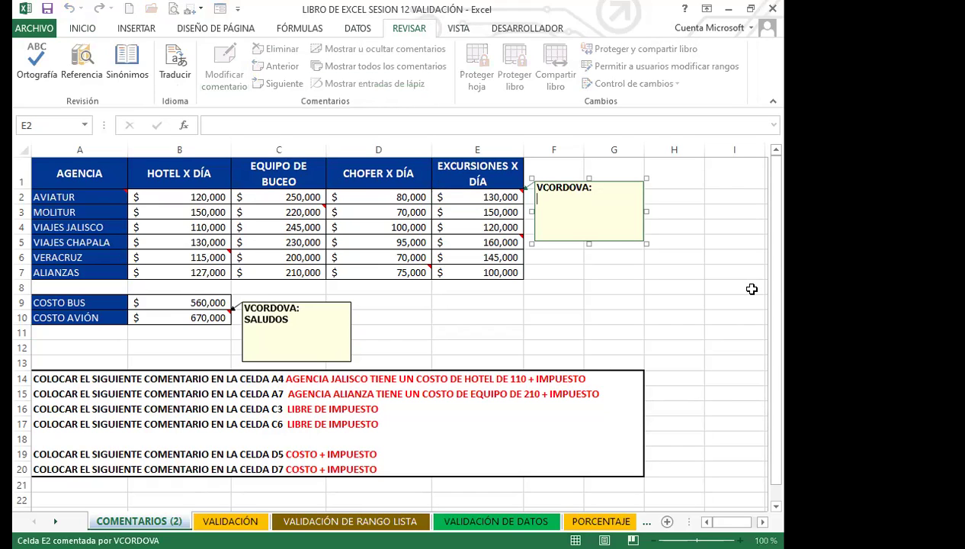
left_click(456, 317)
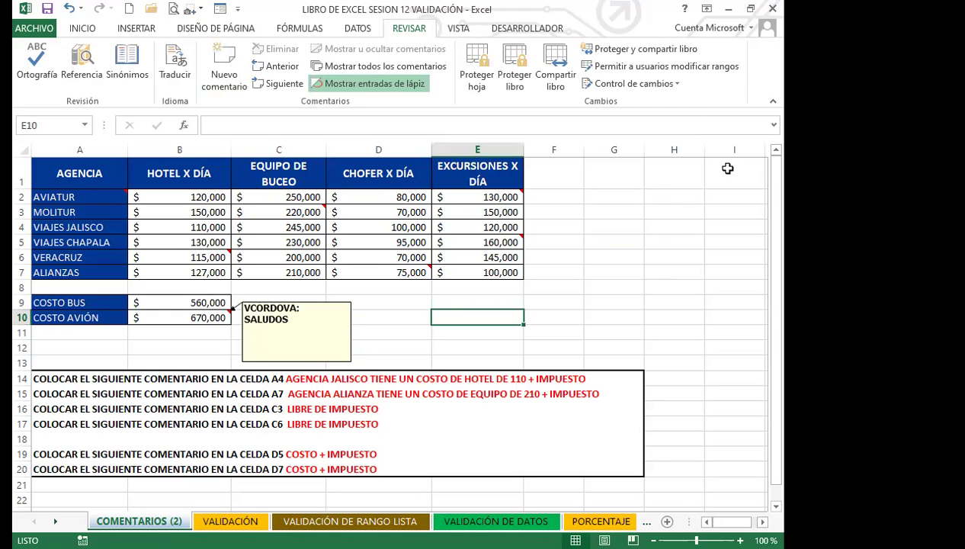
key("shift+F2")
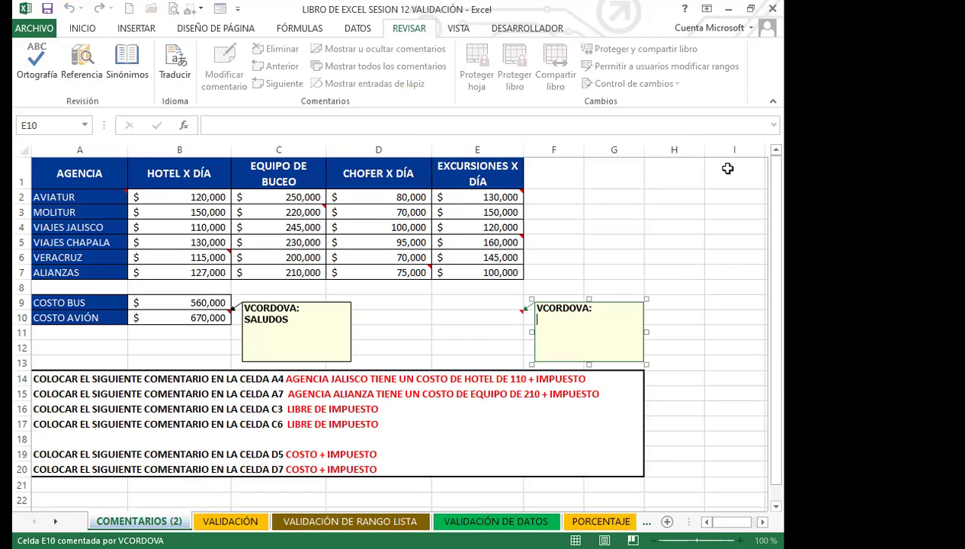
left_click(450, 312)
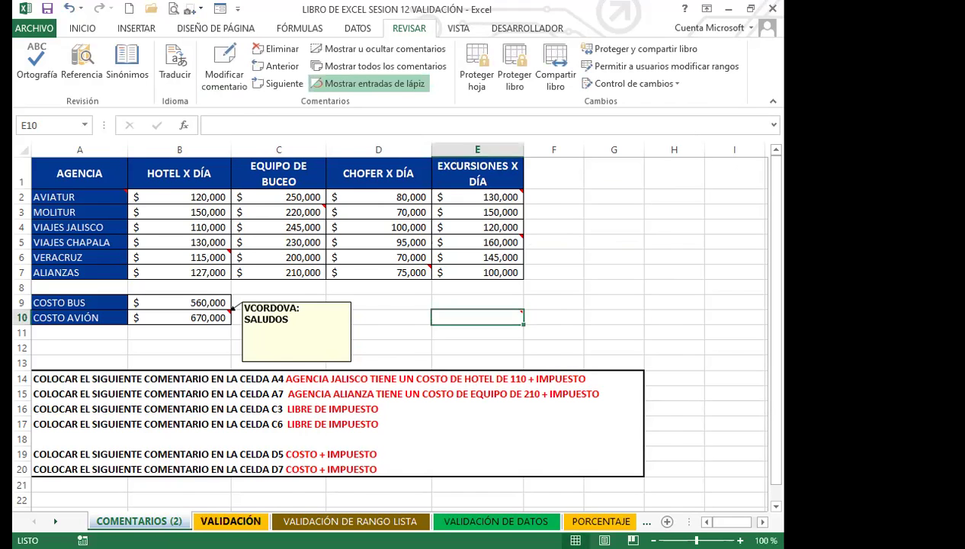
Open the VALIDACIÓN sheet and consult slides 5 and 8 of the PowerPoint data validation presentation before returning to Excel
left_click(256, 521)
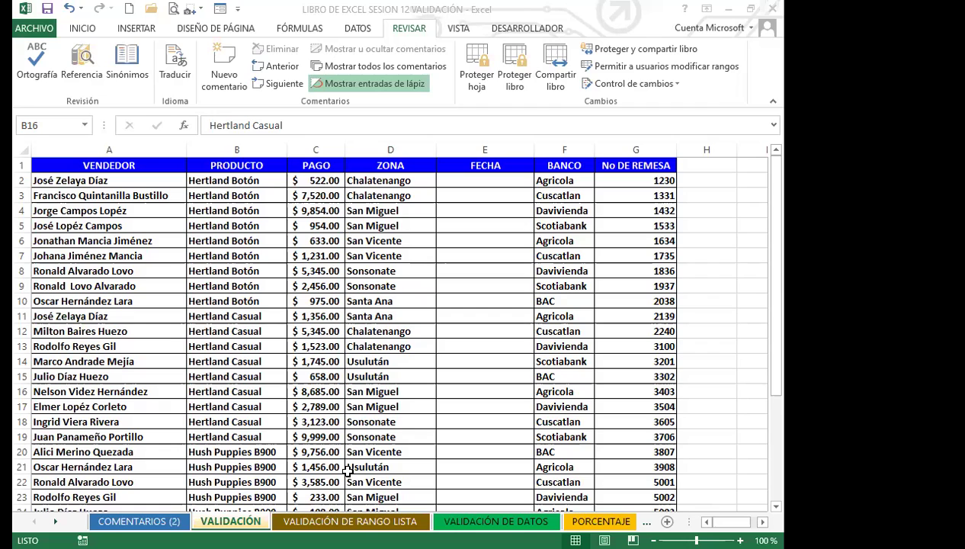
key("alt+Tab")
left_click(38, 145)
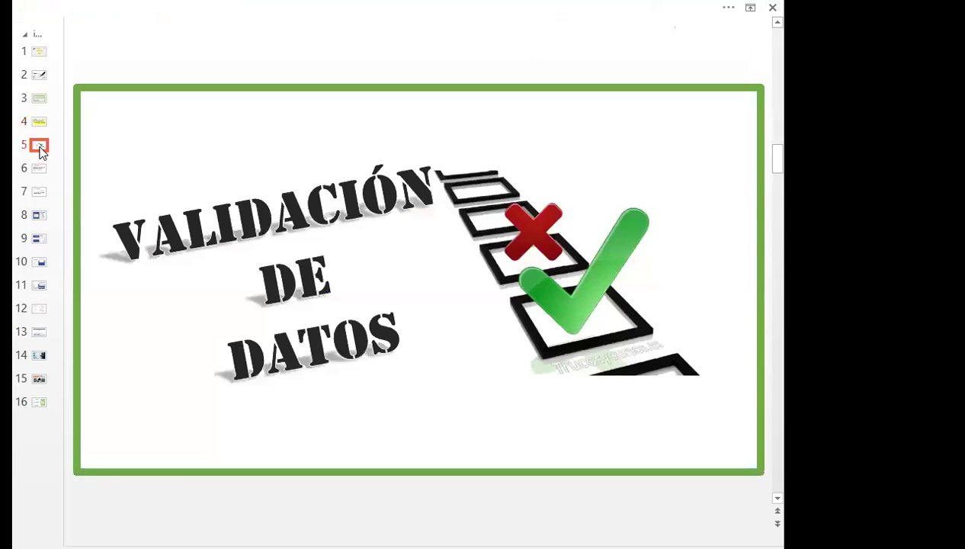
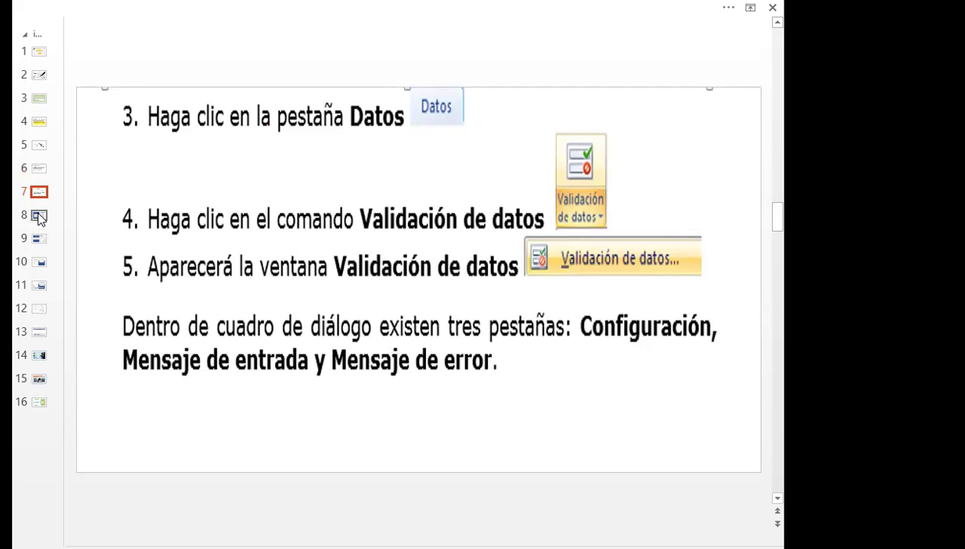
left_click(38, 217)
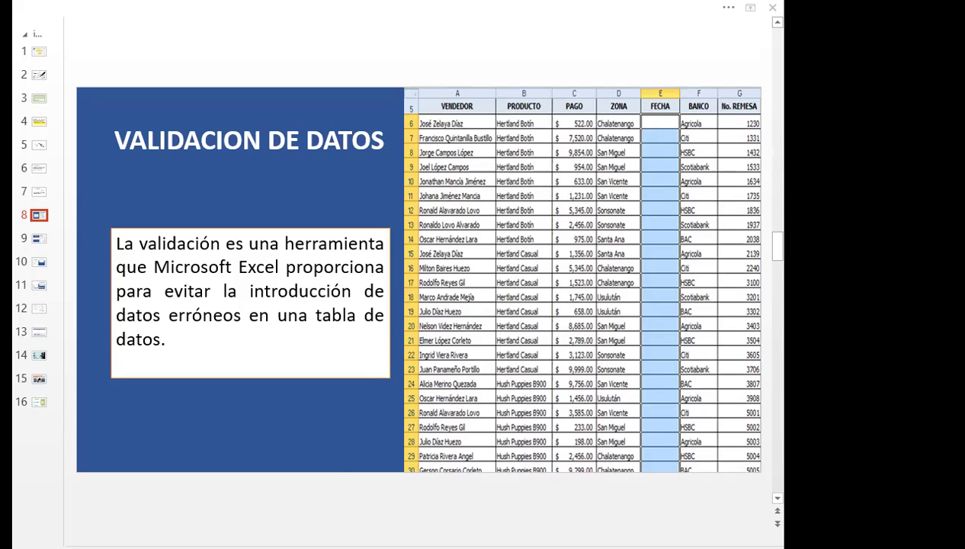
key("alt+Tab")
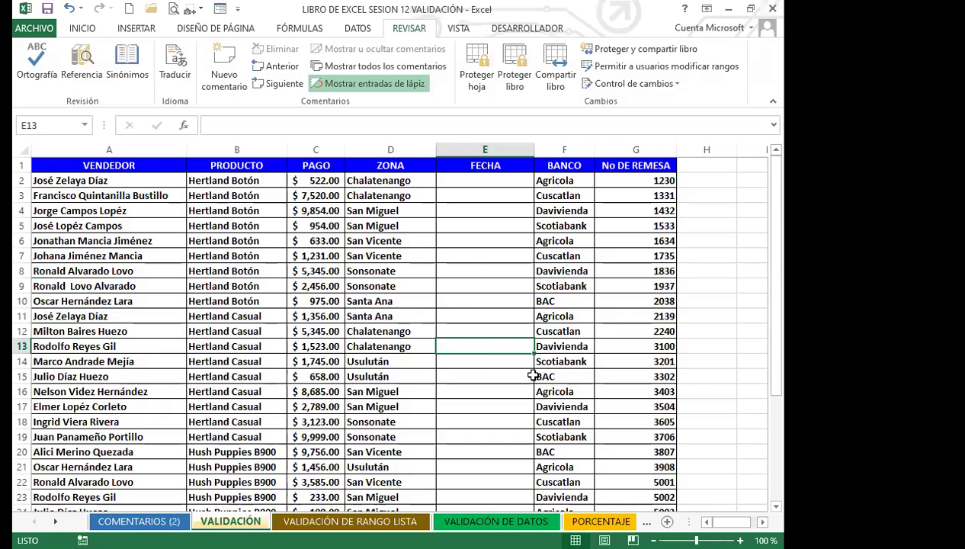
left_click(470, 254)
left_click(478, 312)
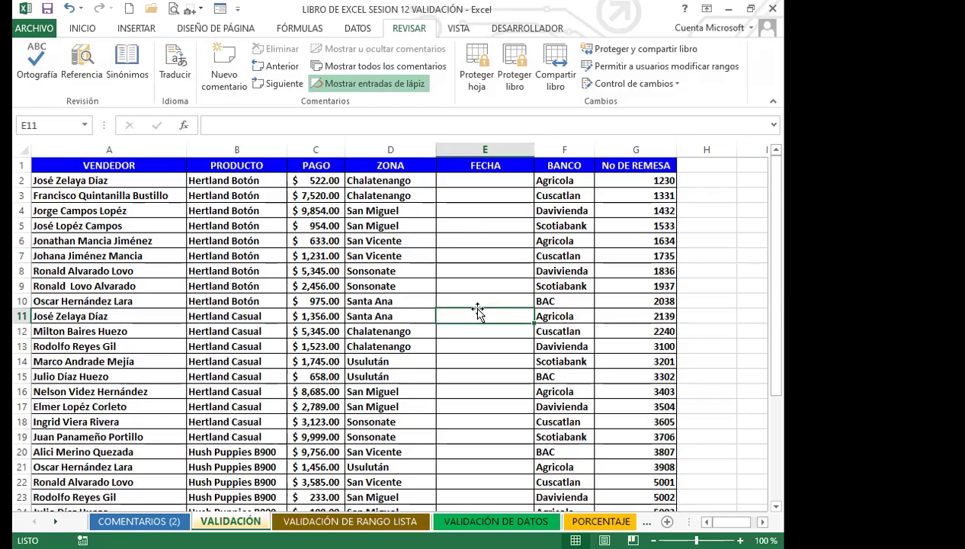
mouse_move(466, 288)
left_mouse_down()
mouse_move(461, 275)
mouse_move(468, 288)
left_mouse_up()
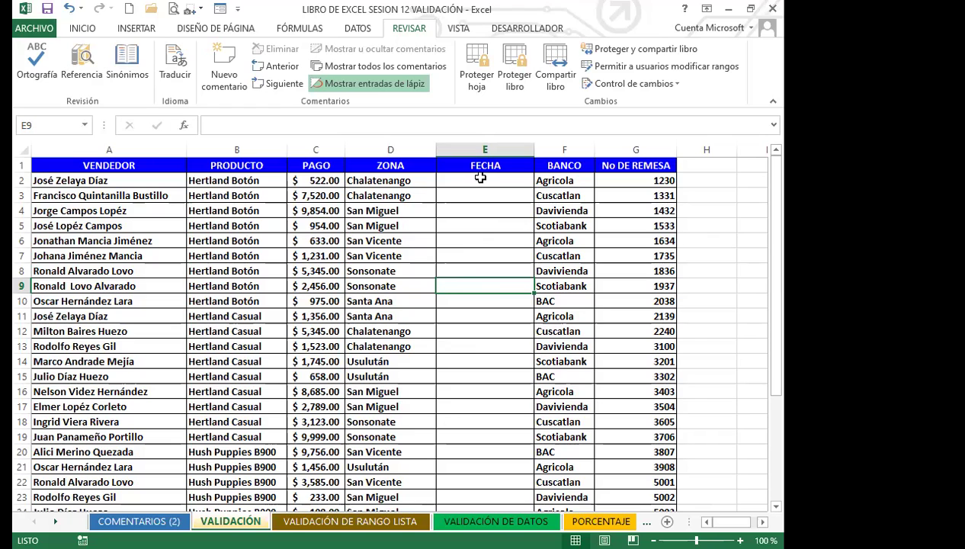
Open the data validation settings for the FECHA cells E2:E32 and look through the input message and error message options
left_click_drag(480, 177, 479, 316)
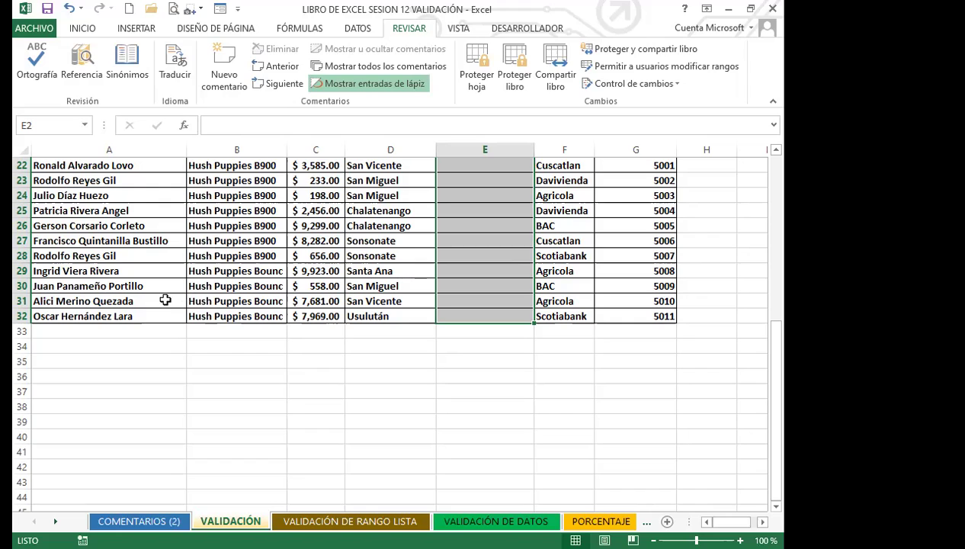
scroll(517, 373, "up", 7)
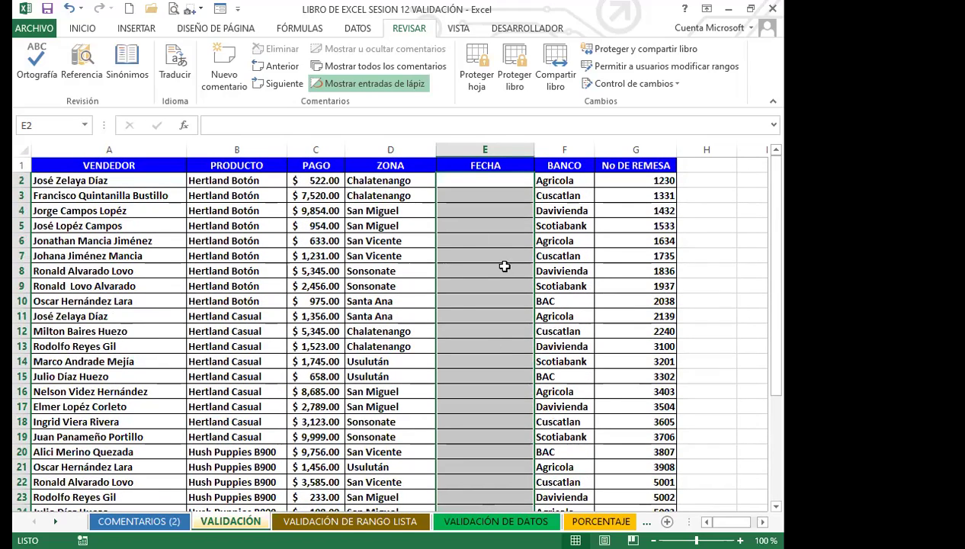
left_click(358, 31)
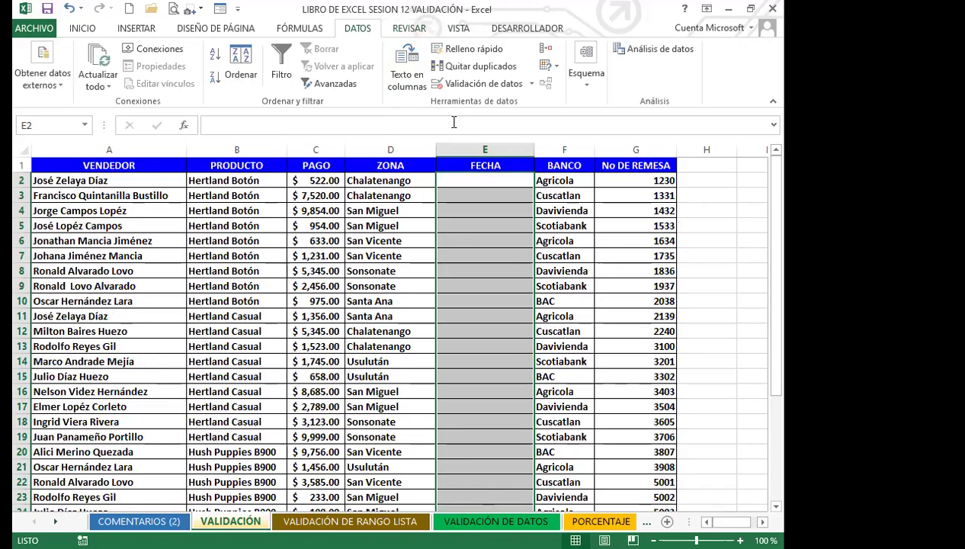
left_click(533, 84)
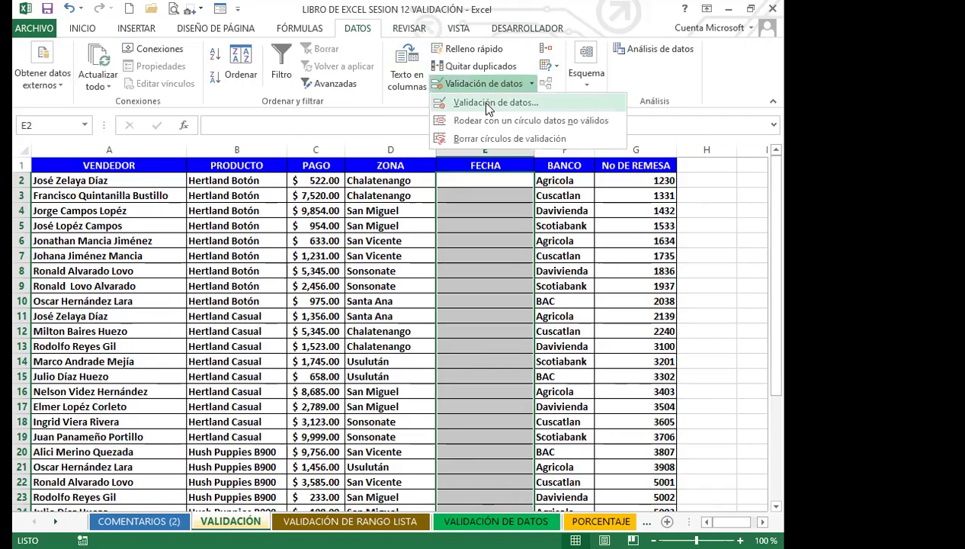
left_click(488, 104)
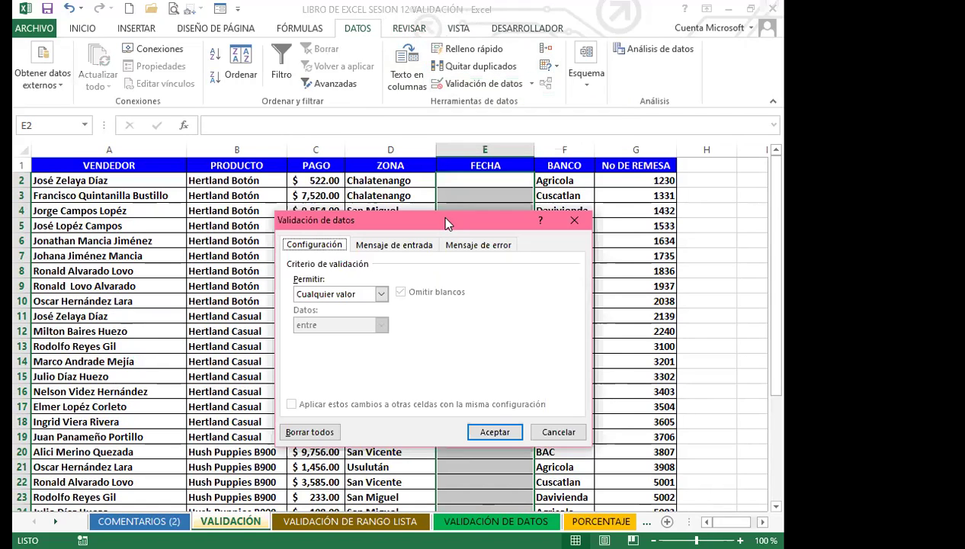
left_click_drag(445, 218, 475, 102)
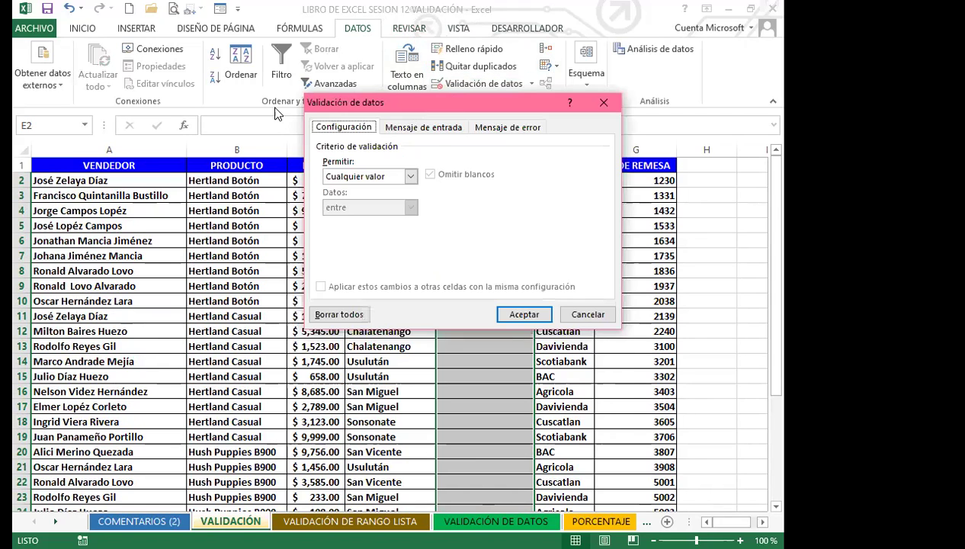
left_click(424, 127)
left_click(508, 128)
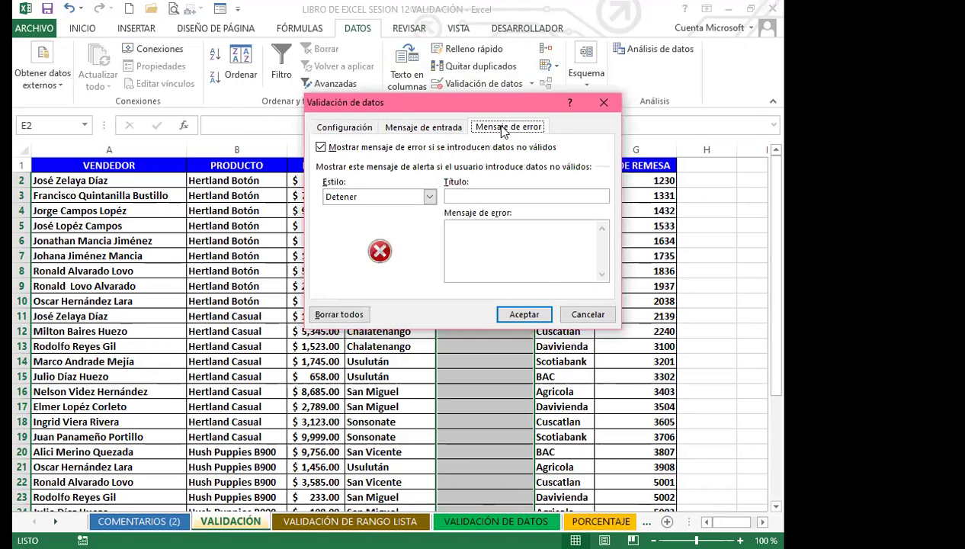
left_click(350, 128)
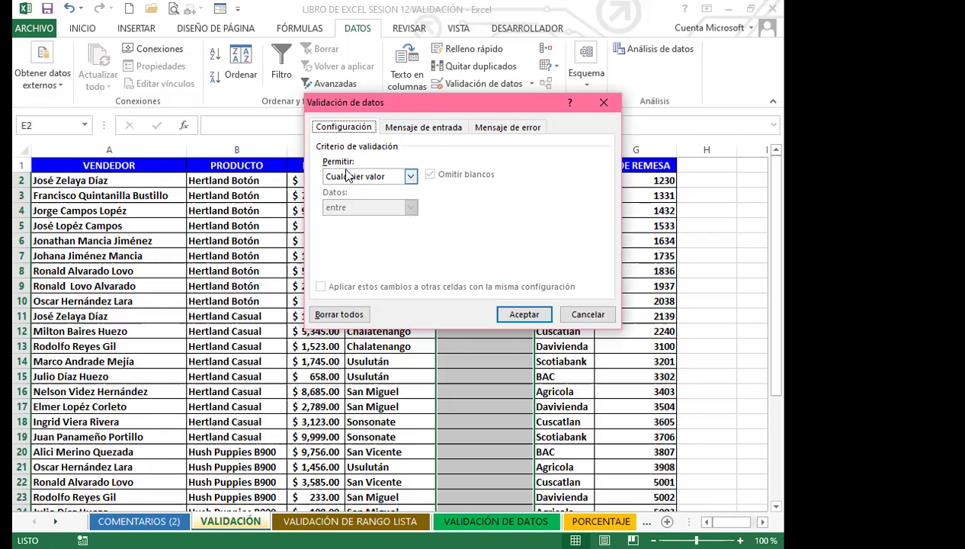
Restrict the selected FECHA cells to dates between 1/9/2021 and 30/9/2021 and apply the validation rule
left_click(410, 177)
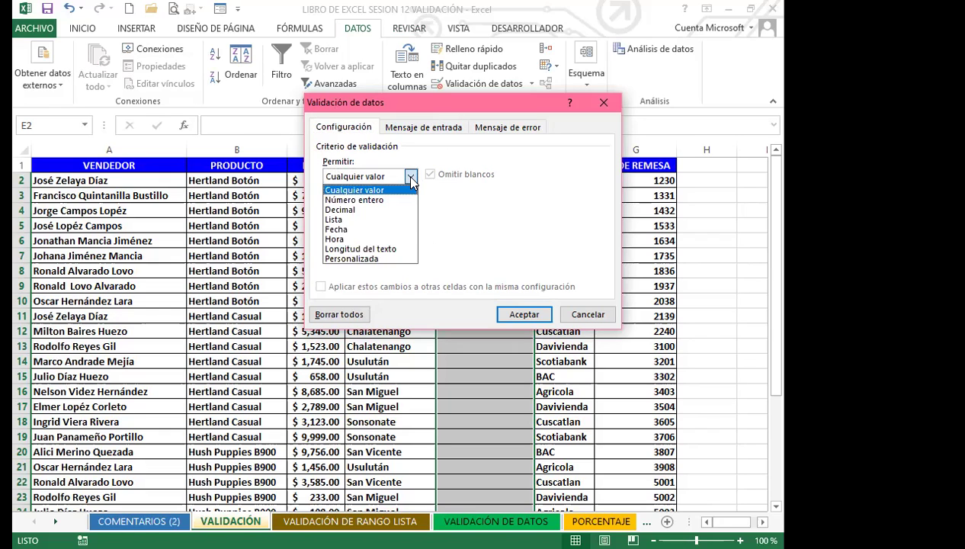
left_click(339, 229)
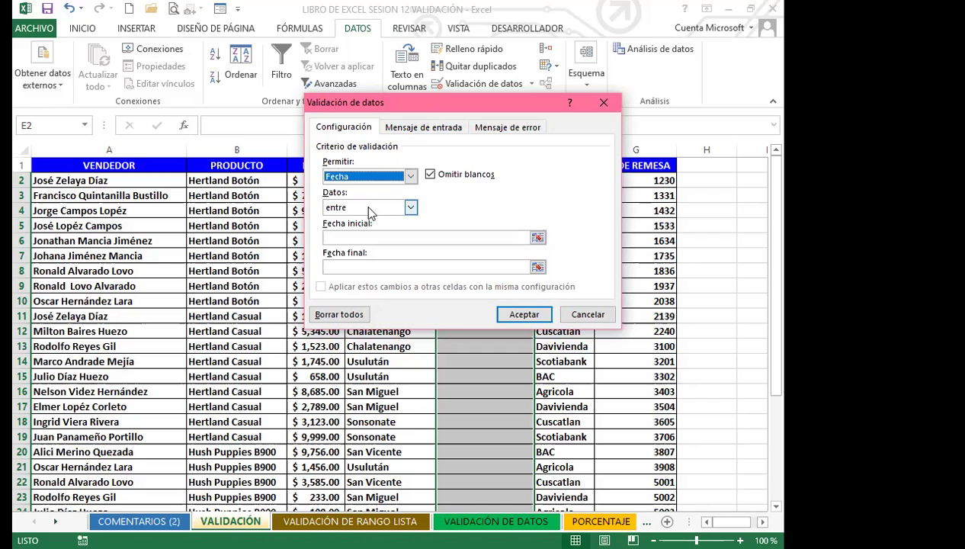
left_click(341, 237)
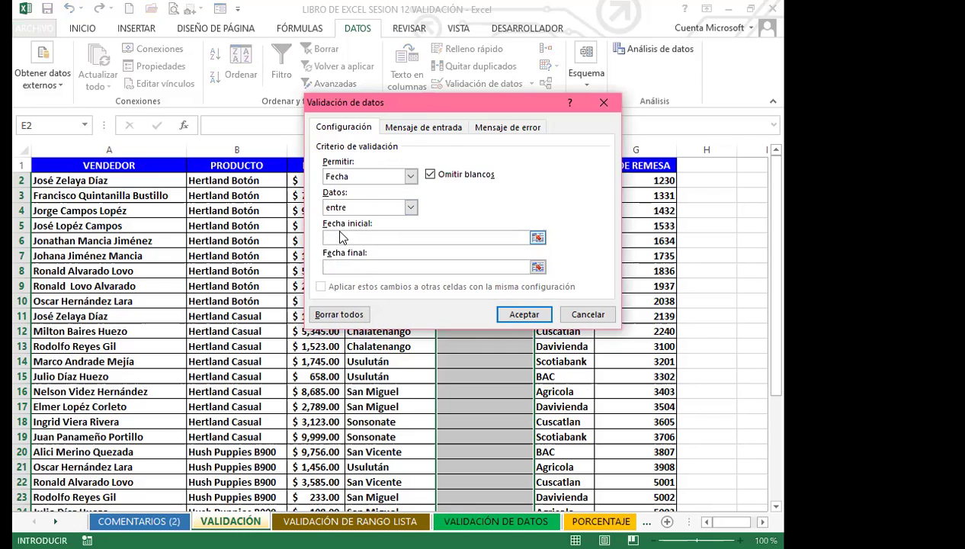
type("1/9/2021")
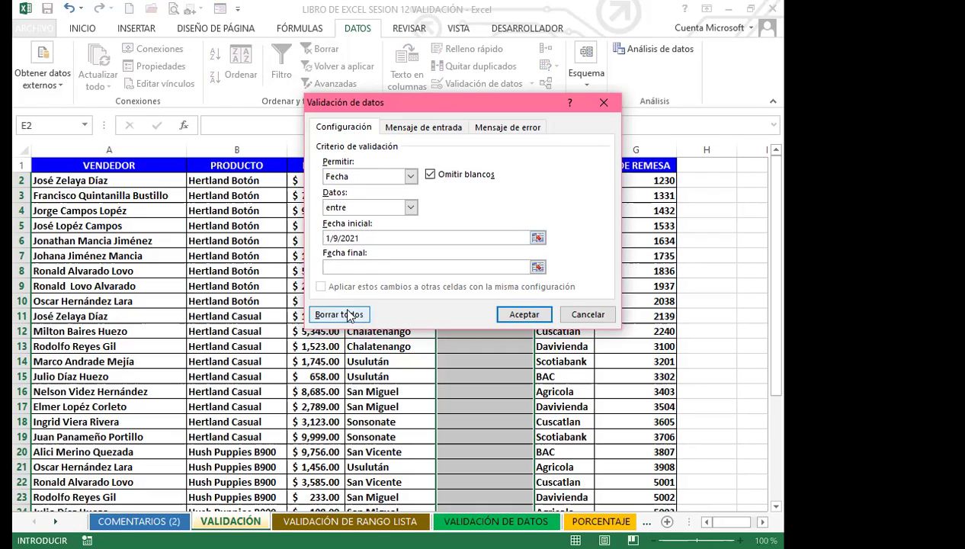
left_click(352, 265)
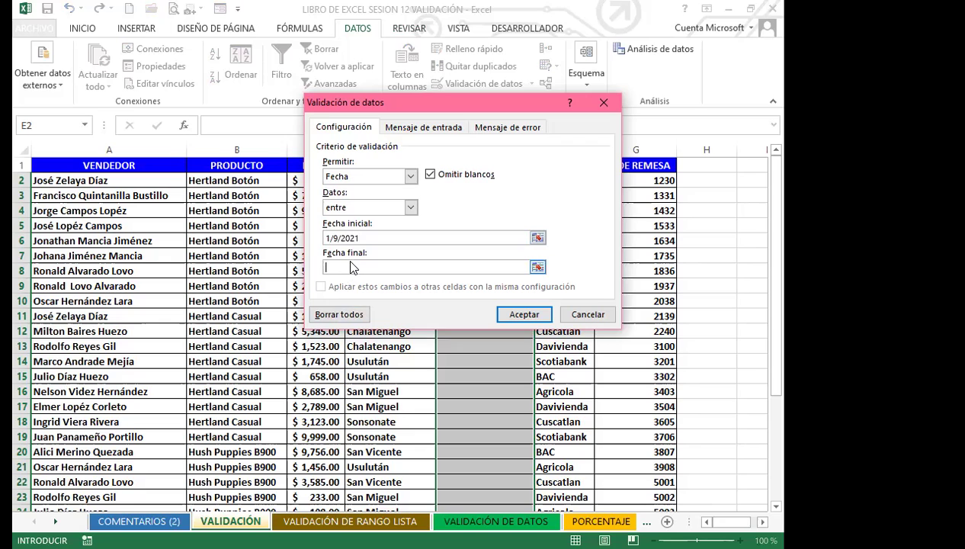
type("30/9/2021")
left_click(376, 239)
left_click(373, 263)
left_click(525, 314)
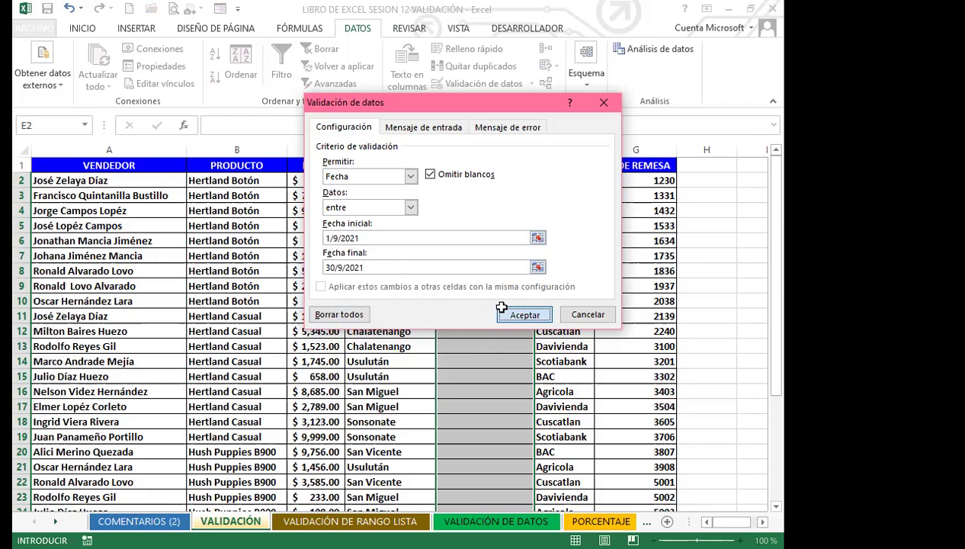
Try to enter the out-of-range date 1/2/2022 in E2, and cancel the entry
left_click(488, 285)
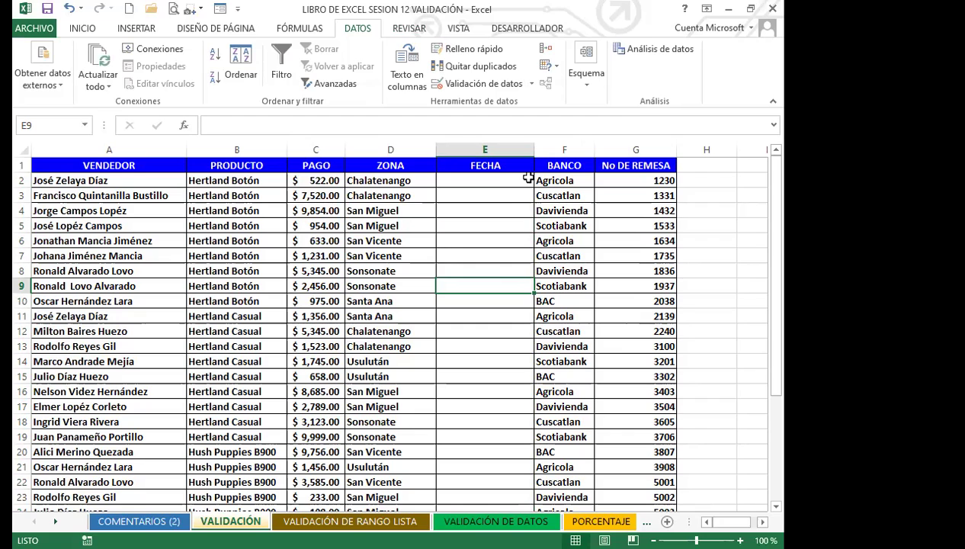
left_click(494, 176)
type("1/2/")
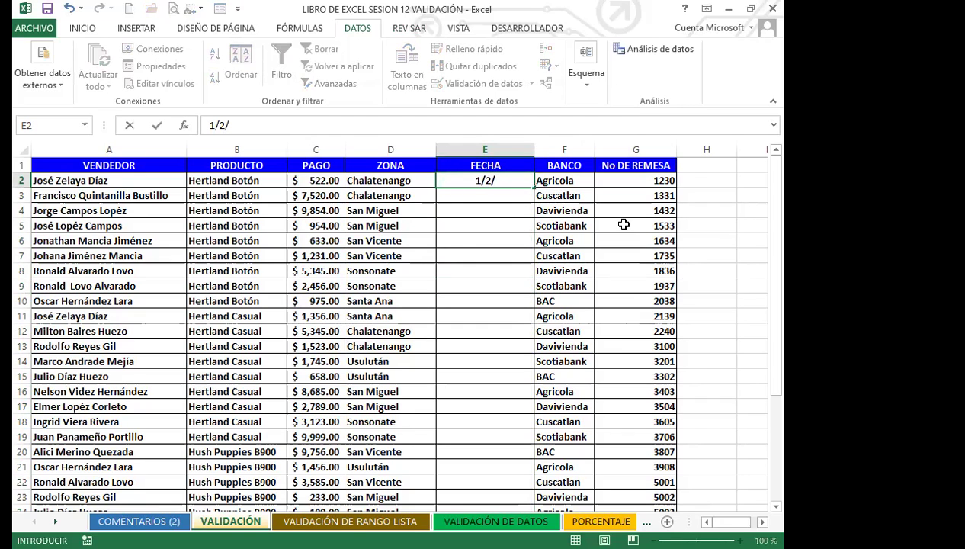
type("2022")
key("ctrl+Return")
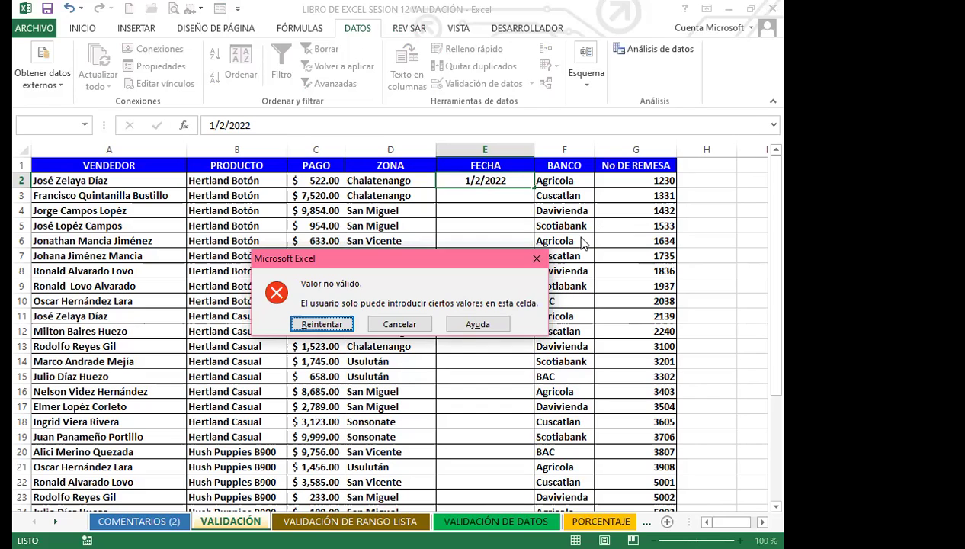
left_click(403, 326)
Reopen the data validation of E2:E32 and give its input message the title FECHAS DE REMESAS
left_click_drag(485, 180, 503, 482)
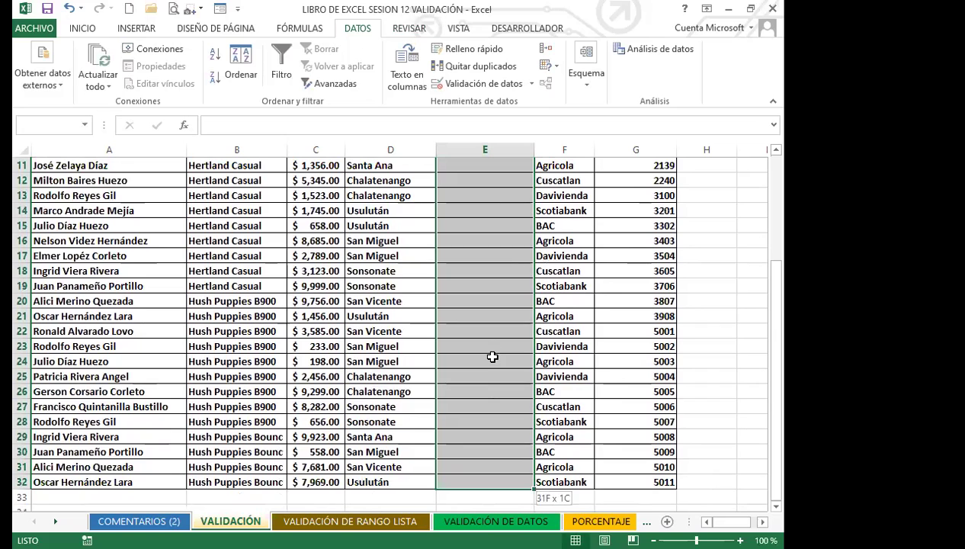
scroll(493, 349, "down", 3)
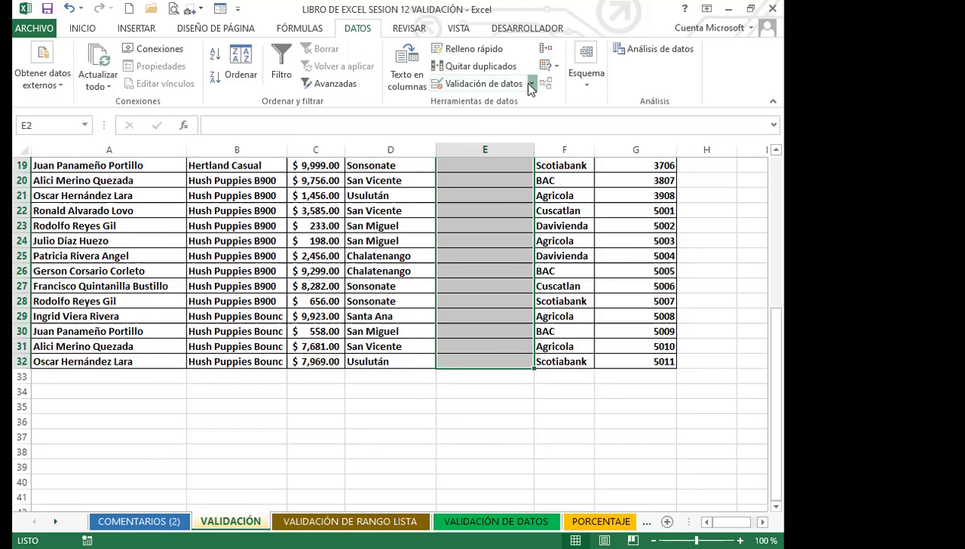
left_click(531, 84)
left_click(500, 103)
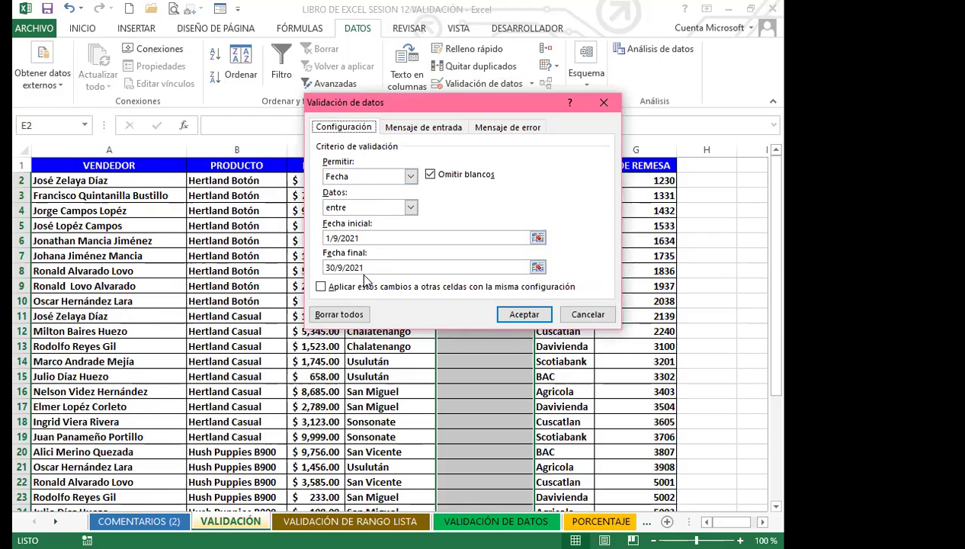
left_click(427, 127)
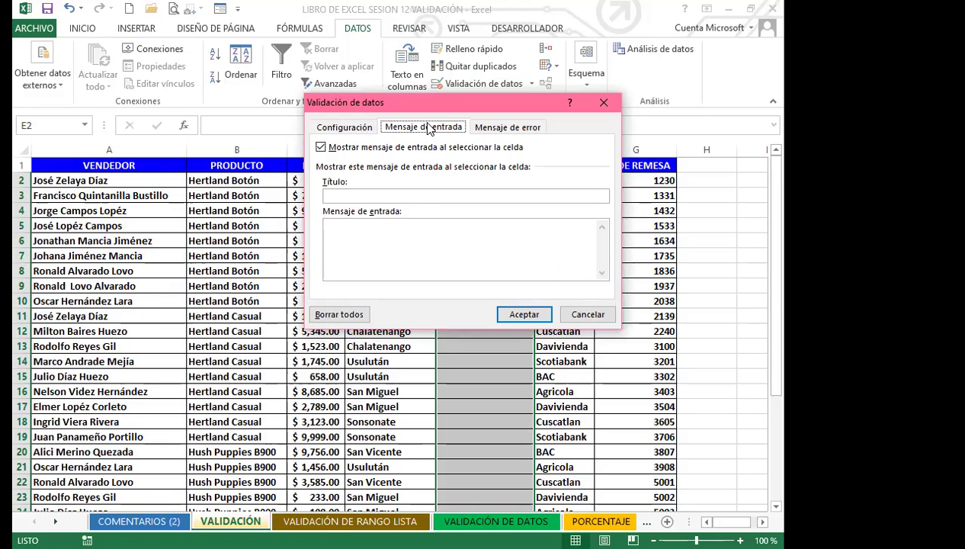
left_click(365, 193)
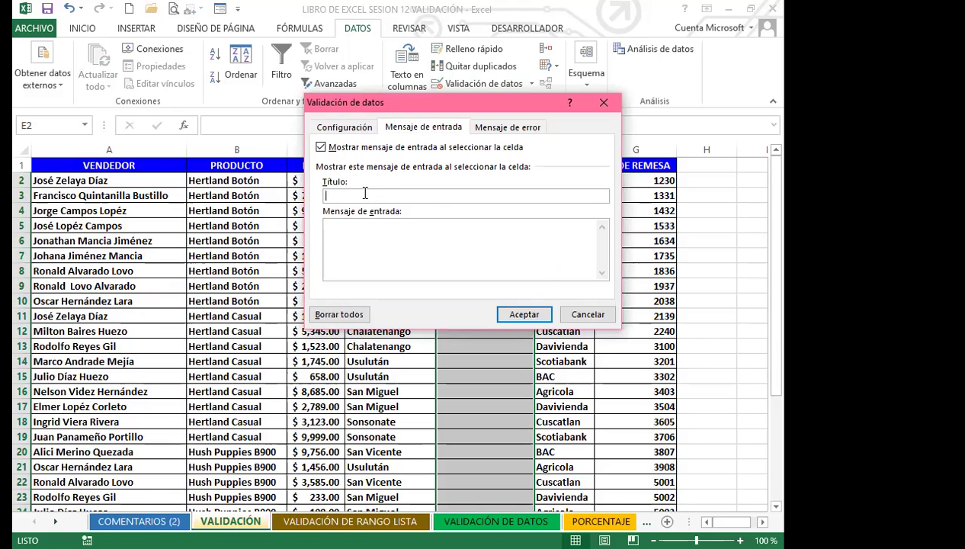
type("FECHAS DE REMESAS")
Set the input message text to INTRODUCIR FECHAS QUE CORRESPONDAN AL ME DE SEPTIEMBRE DEL AÑO 2021 and apply the validation settings
left_click(369, 241)
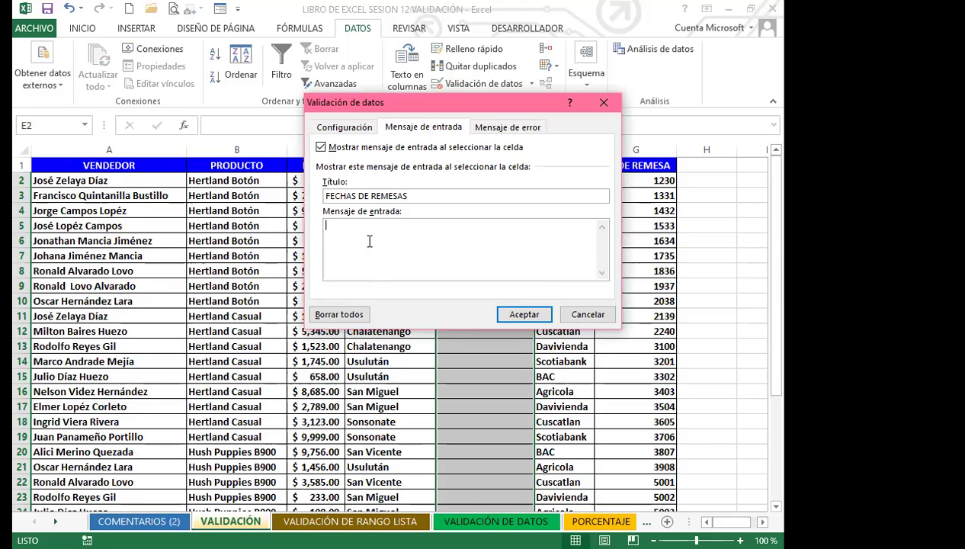
type("INTRODUCIR FECHAS Q")
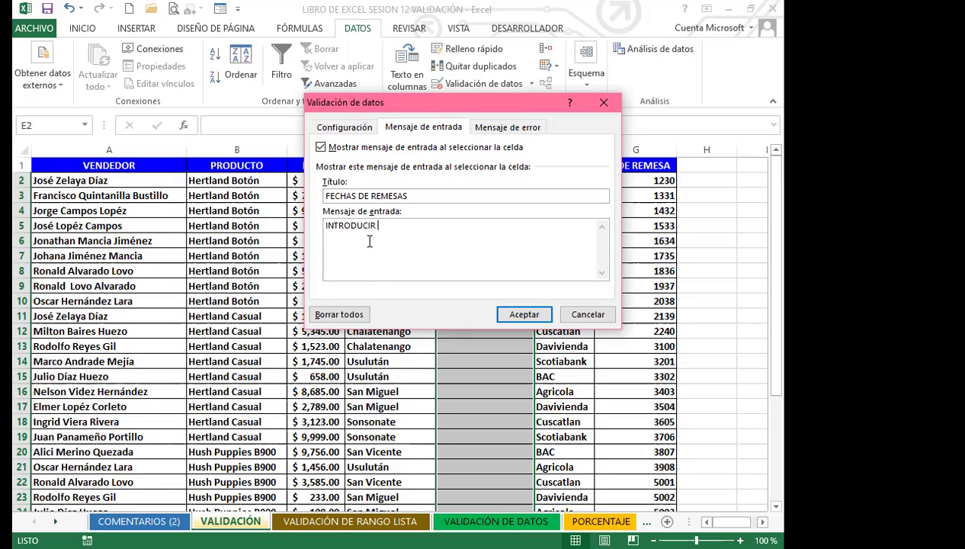
type("UE CORRESPONDAN")
key("BackSpace")
key("BackSpace")
key("BackSpace")
type("DA")
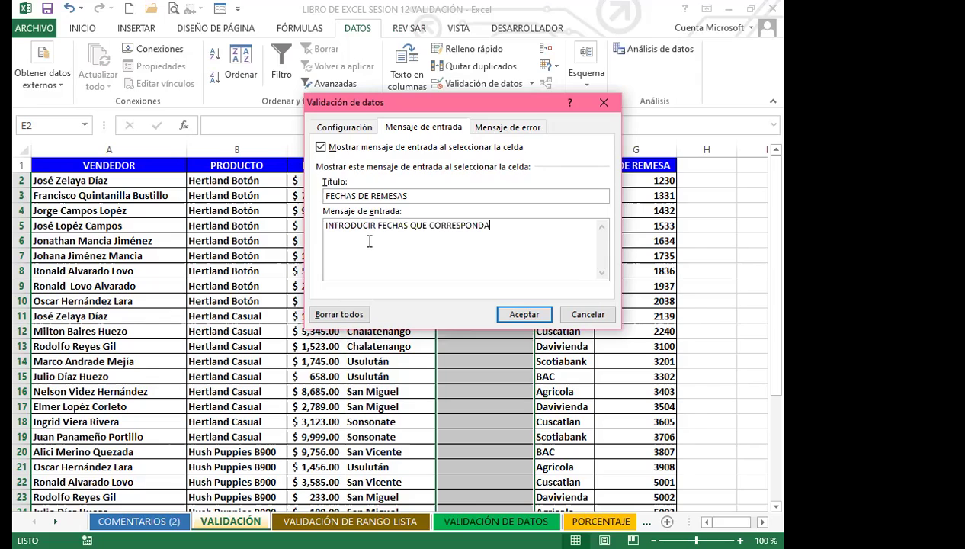
type("N AL ME DE SEPTIUEMB")
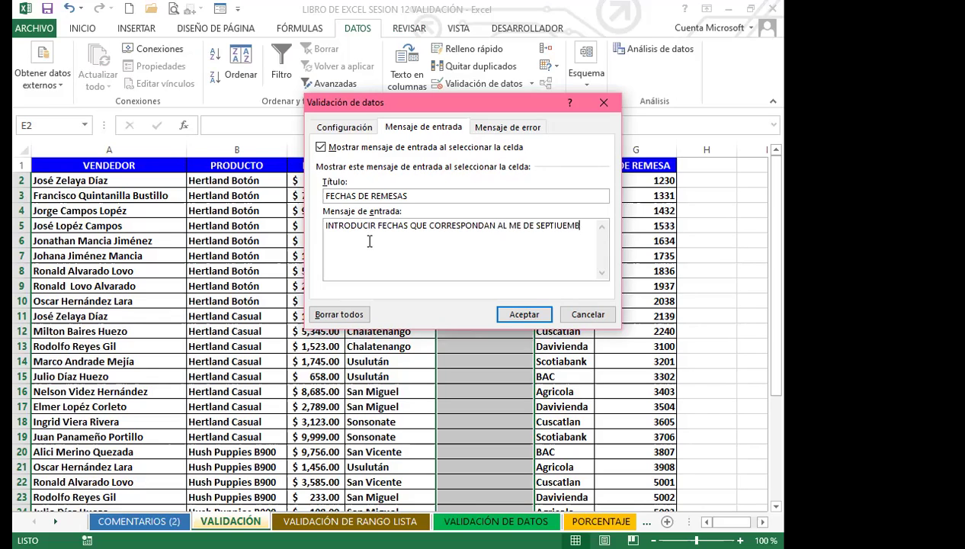
key("BackSpace")
key("BackSpace")
key("BackSpace")
key("BackSpace")
type("EMBRE DEL AÑO 202")
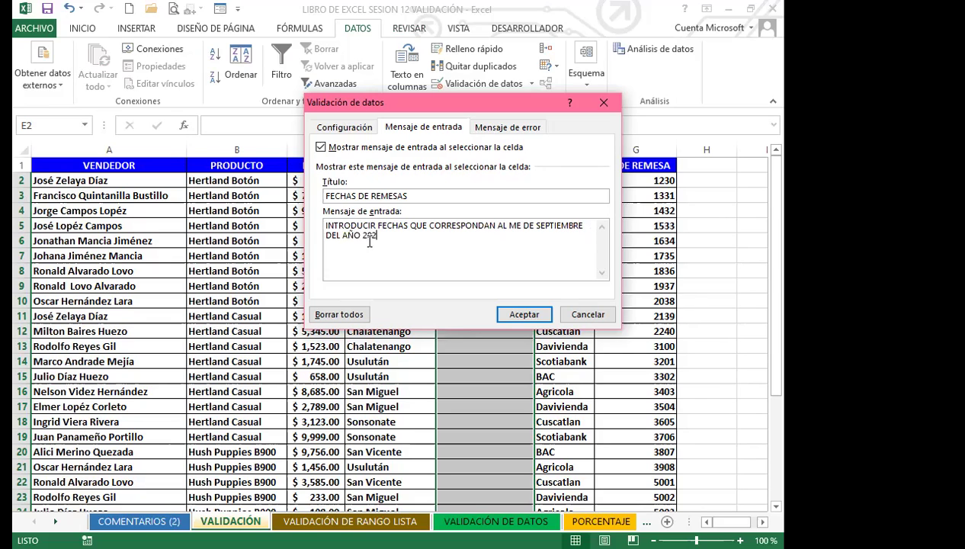
type("1")
left_click(526, 314)
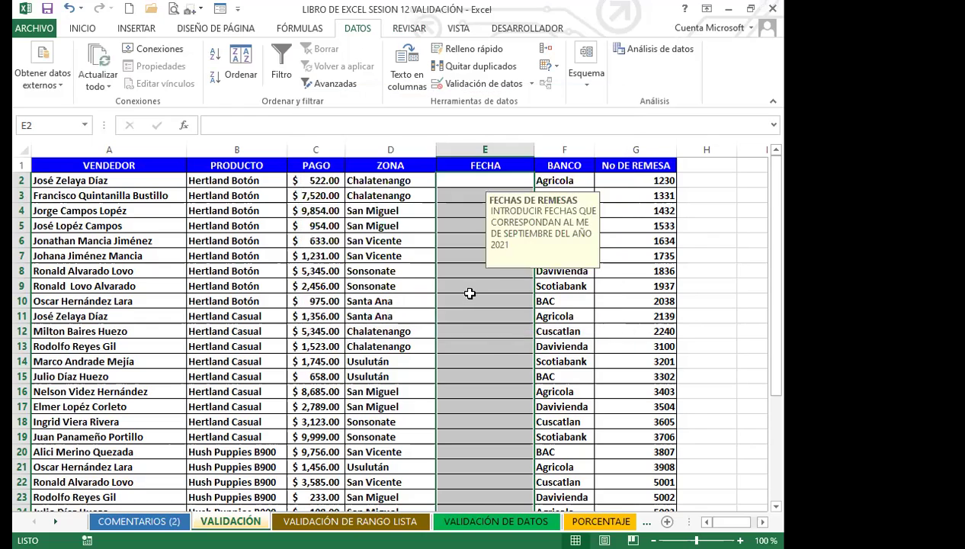
Check the input message on various cells of the FECHA column by selecting them one after another
left_click(465, 301)
left_click(461, 362)
left_click(451, 271)
left_click(453, 225)
left_click(458, 329)
left_click(457, 406)
left_click(457, 317)
left_click(455, 270)
left_click(471, 215)
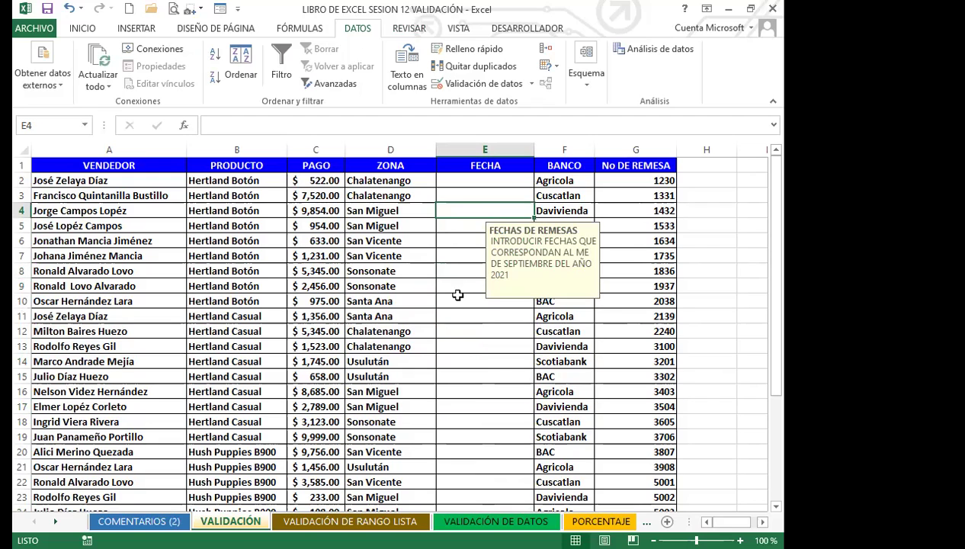
left_click(457, 299)
left_click(471, 373)
left_click(471, 299)
left_click(480, 250)
left_click(478, 213)
Try to enter the invalid date 12/32022 in E13, and cancel the entry
left_click(470, 348)
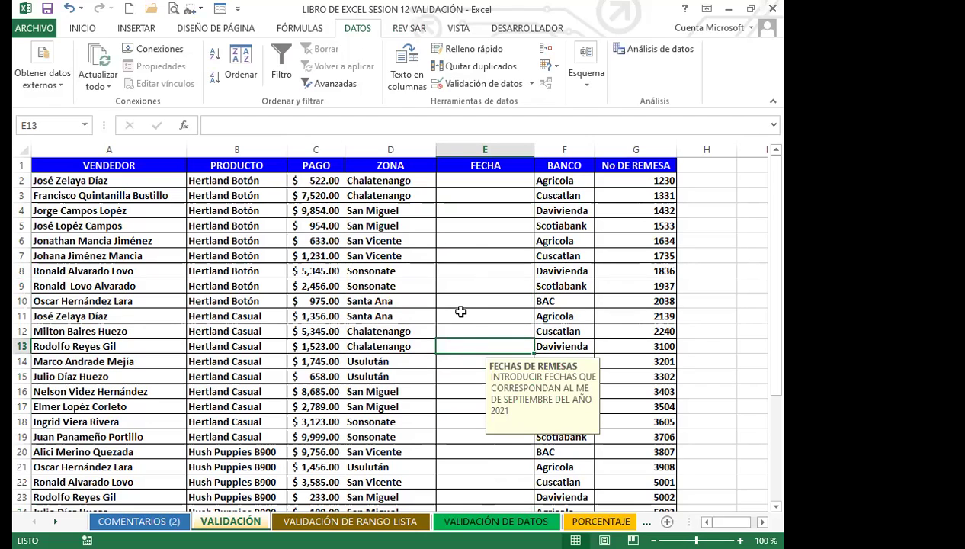
type("12")
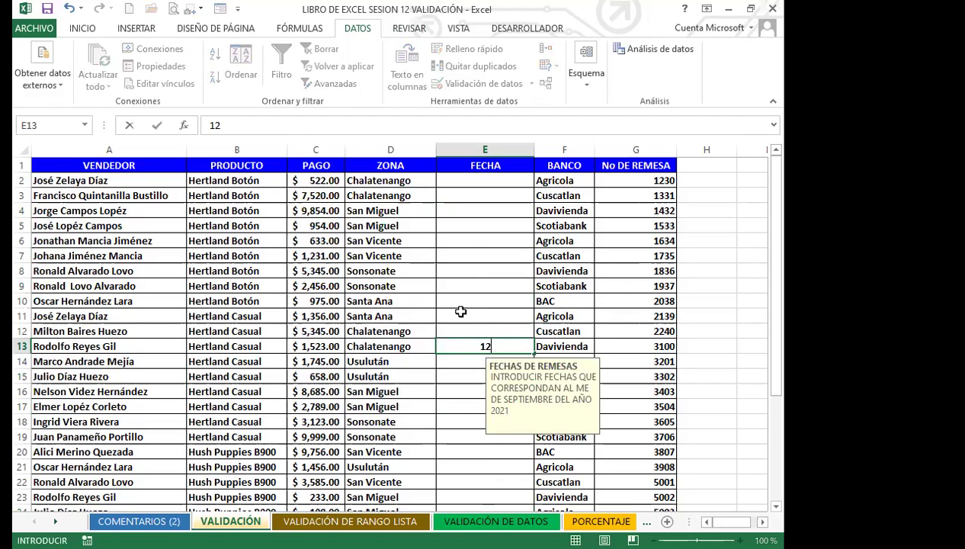
type("/32022")
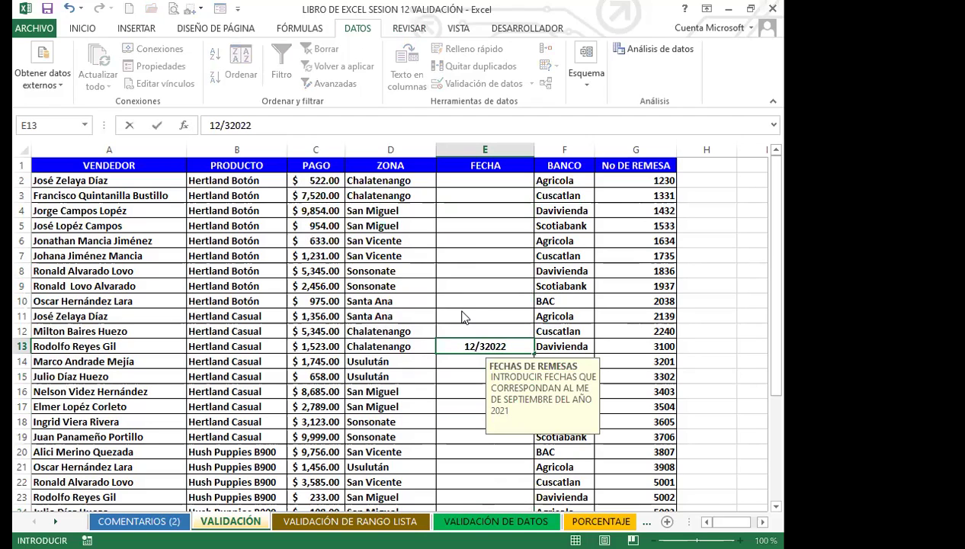
key("Return")
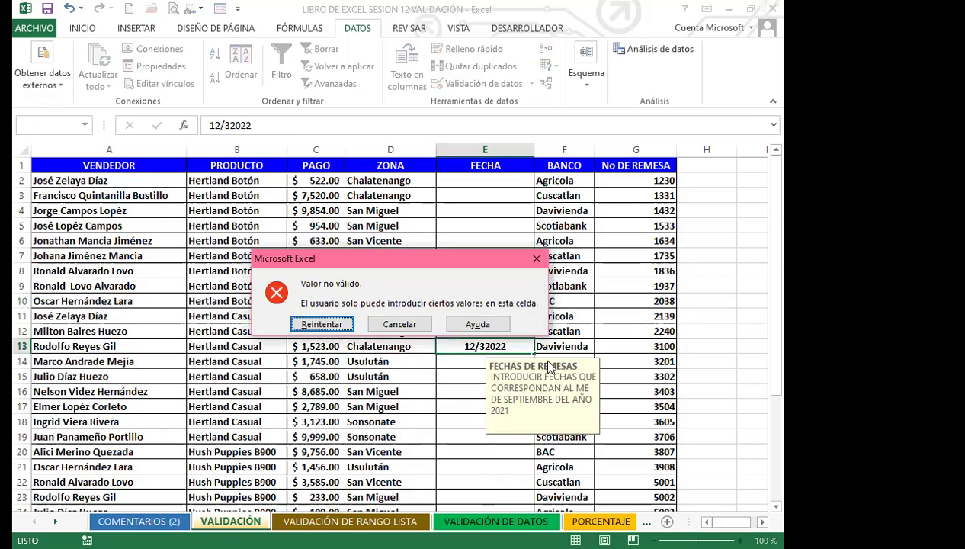
left_click(537, 258)
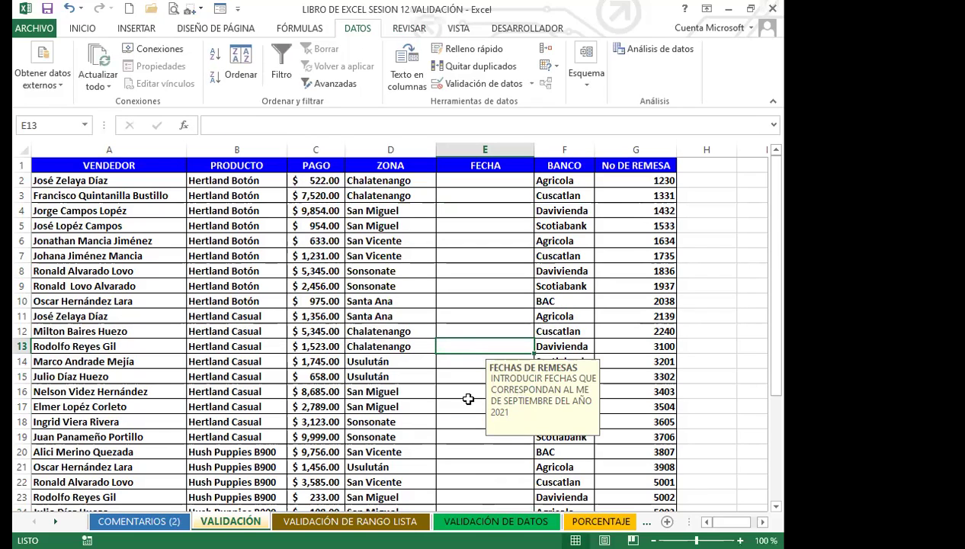
left_click(468, 401)
left_click(474, 391)
left_click(459, 361)
left_click(461, 316)
left_click(442, 281)
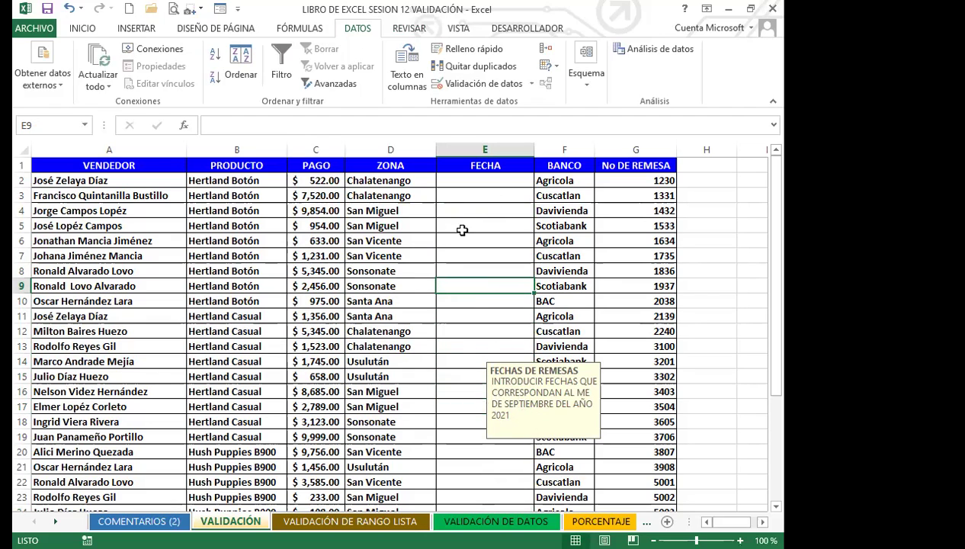
Reopen the data validation of E2:E32 and give its Detener error alert the title FECHA VALIDA
left_click_drag(468, 180, 496, 466)
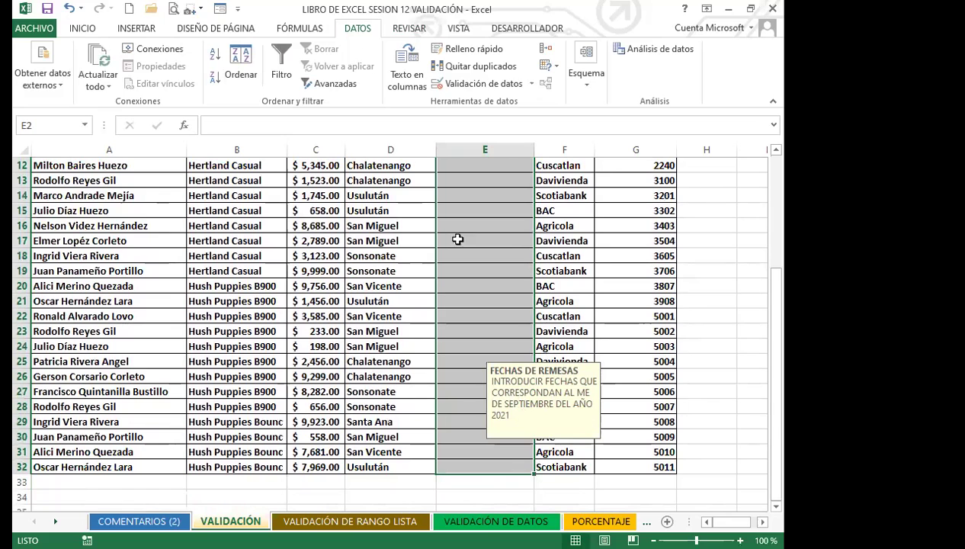
left_click(503, 85)
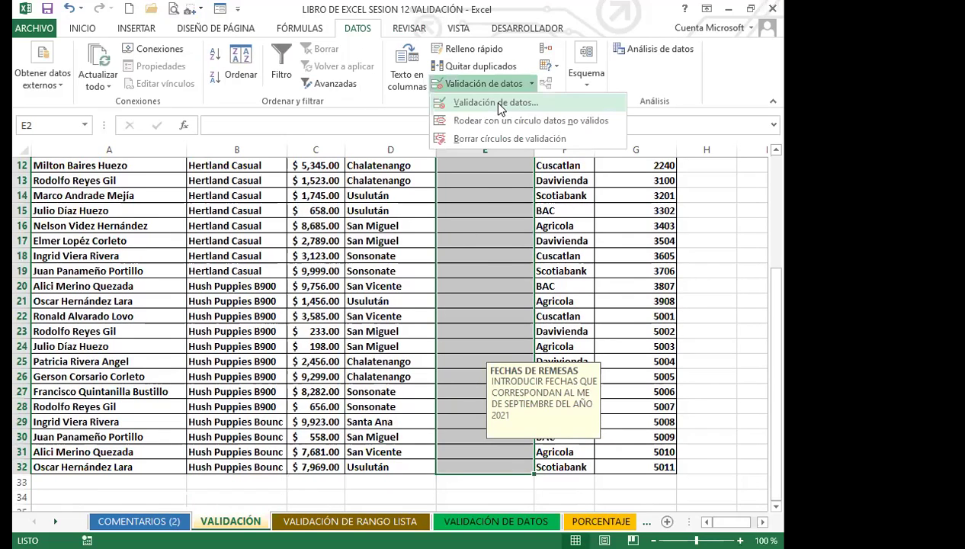
left_click(493, 102)
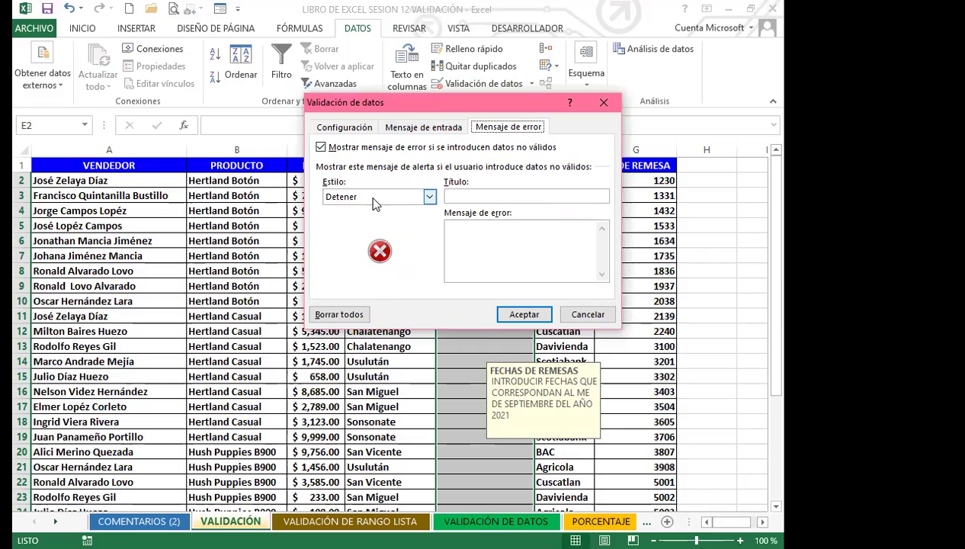
left_click(482, 195)
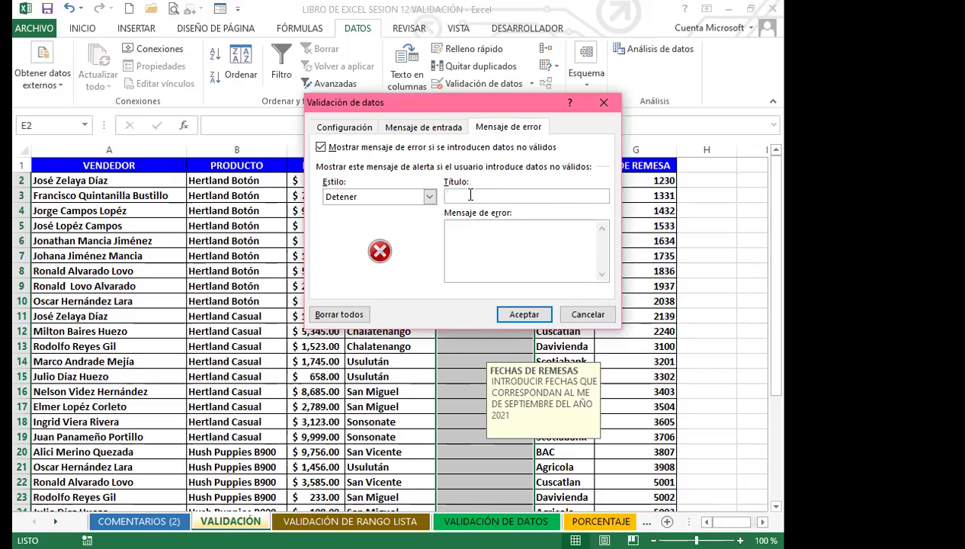
type("FECHA VALIDA")
Set the error message to LA FECHA INGRESADA NO CORRESPONDE A FECHAS DEL MES DE SEPTIEMBRE 2021. DAR CLIC EN EL BOTÓN ACEPTAR Y DIGITE UNA FECHA VALIDA and apply it
left_click(473, 238)
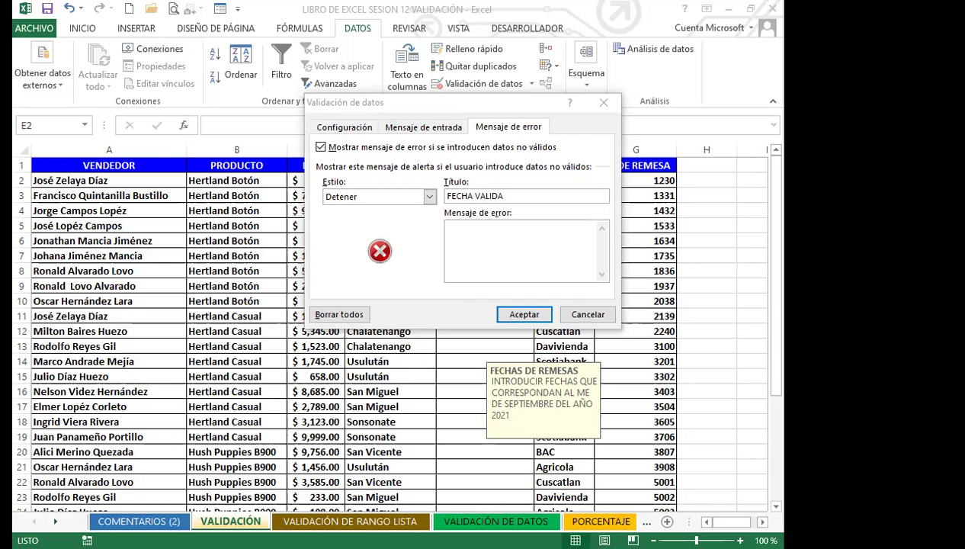
left_click(480, 252)
type("LA FECHA INGRESADA NO CORRESPONDE A FECHAS DEL MES DE SEPTIEMBRE 2021. DAR CLIC EN EL BOTÓN ACEPTAR Y DIGITE UNA FECHA VALIDA")
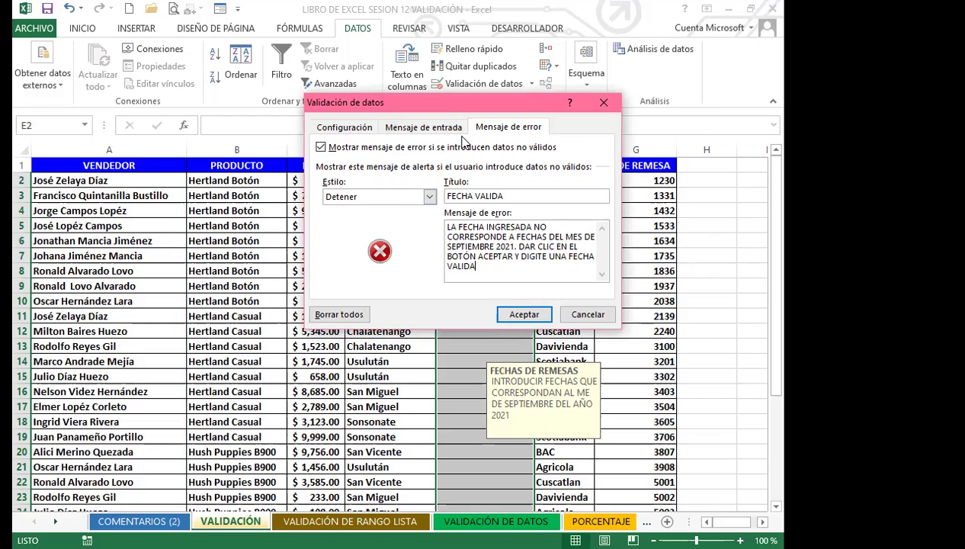
left_click(428, 128)
left_click(352, 128)
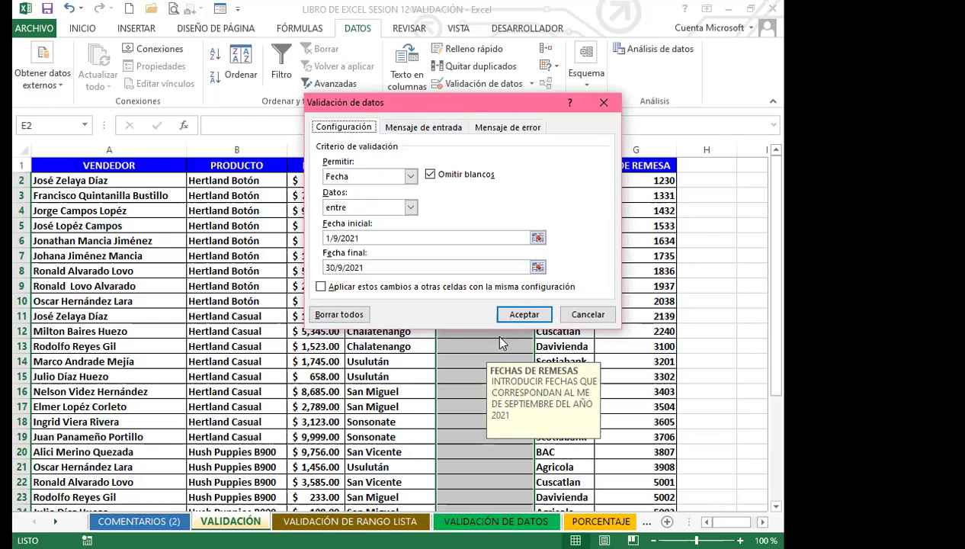
left_click(524, 314)
Try to enter the out-of-range date 2/2/2022 in E3 to test the custom error alert
left_click(478, 192)
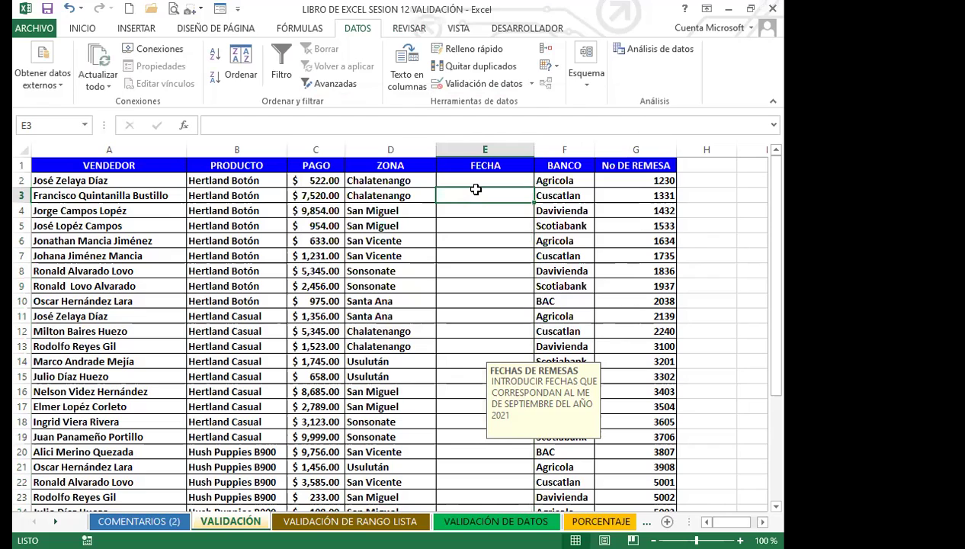
type("2/2/")
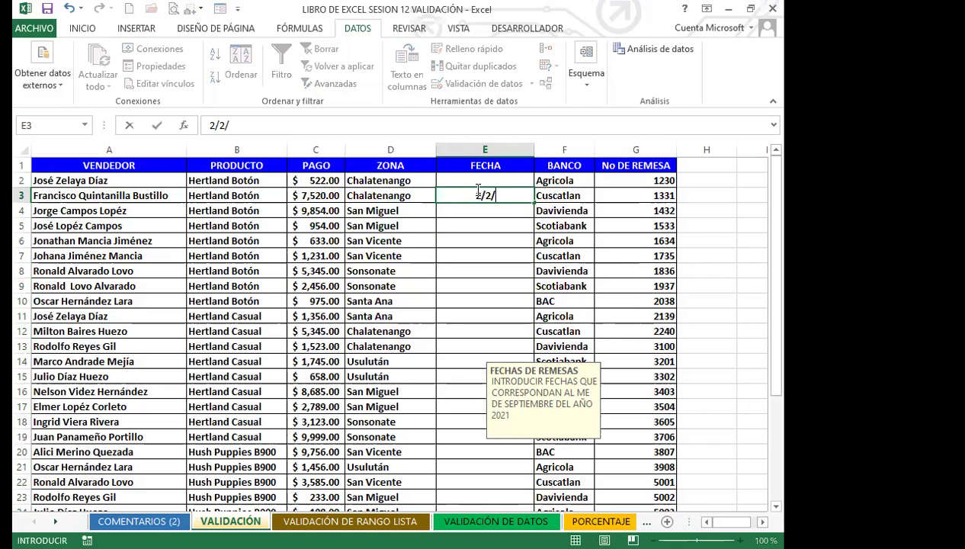
type("2022")
key("Return")
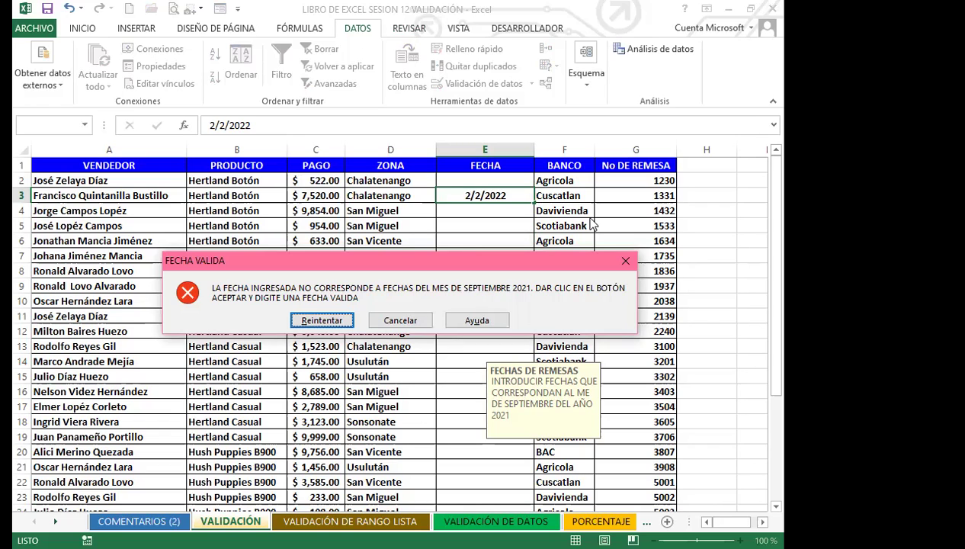
Retry the entry in E3 with the date 1/9/2021
left_click(323, 320)
type("1/9/2021")
left_click_drag(323, 329, 431, 454)
key("Return")
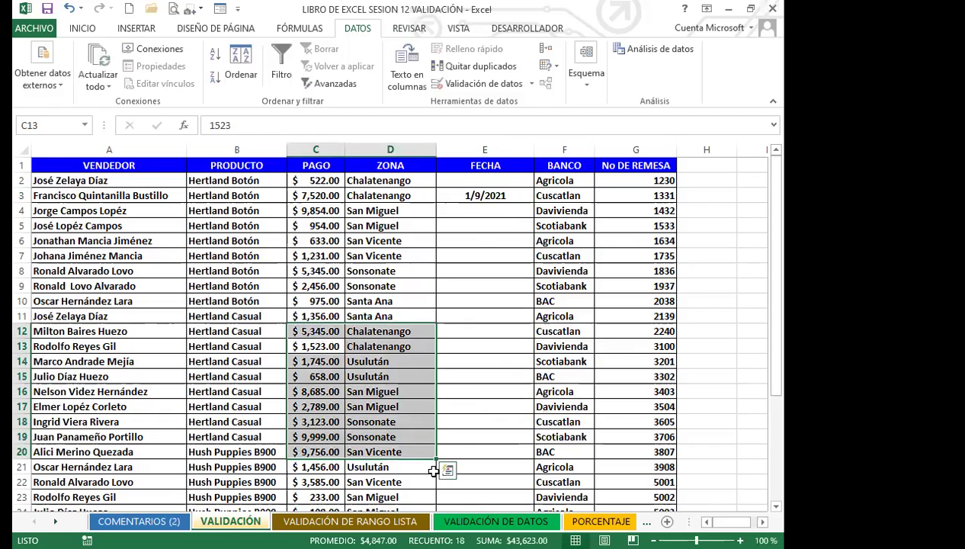
Enter the date 2/9/2021 in E9 of the FECHA column
left_click(499, 286)
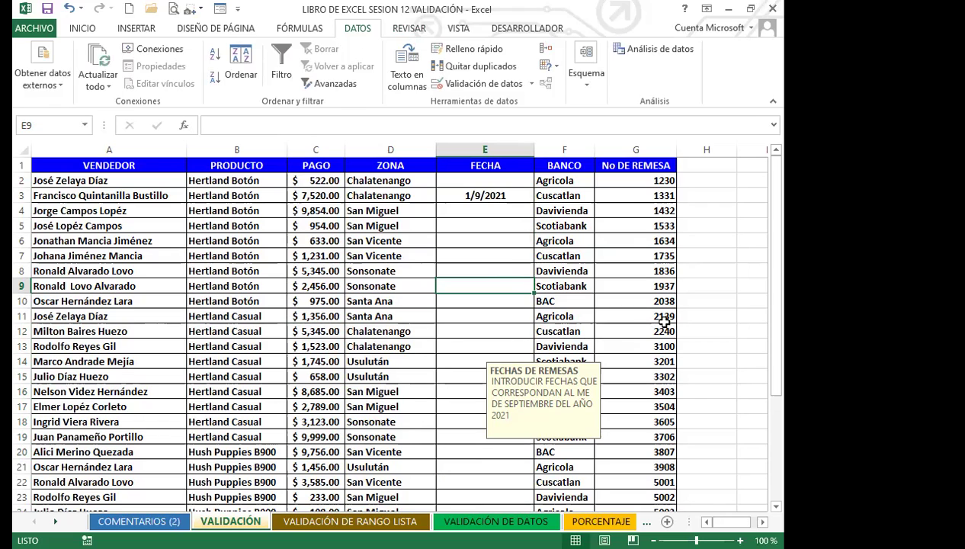
type("2/")
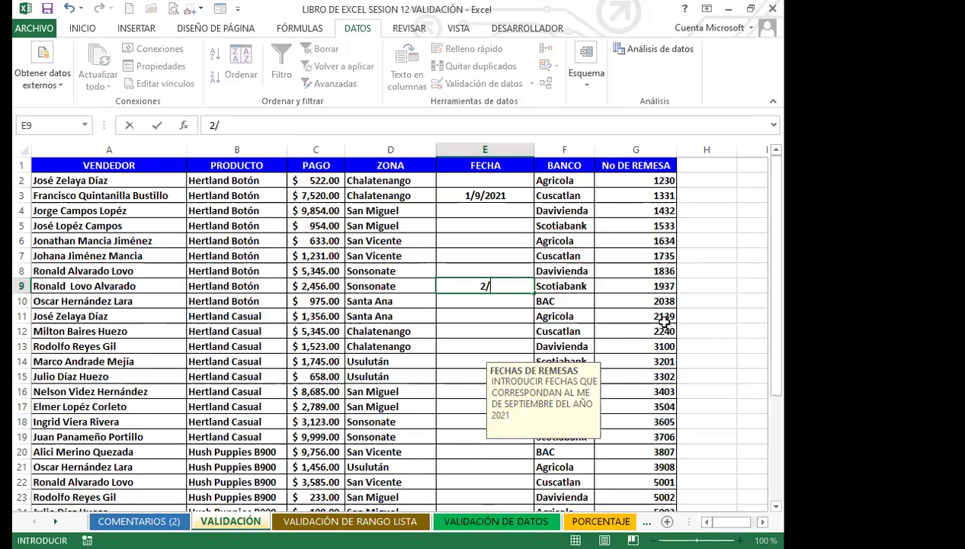
type("9/2021")
key("Return")
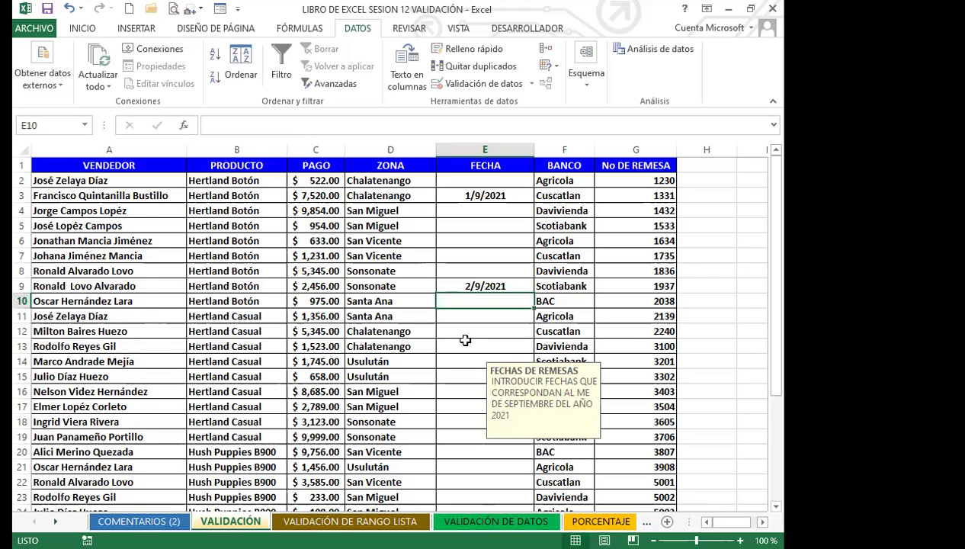
Enter the date 02/09/2021 with leading zeros in E11 of the FECHA column
scroll(459, 357, "down", 5)
scroll(461, 377, "up", 5)
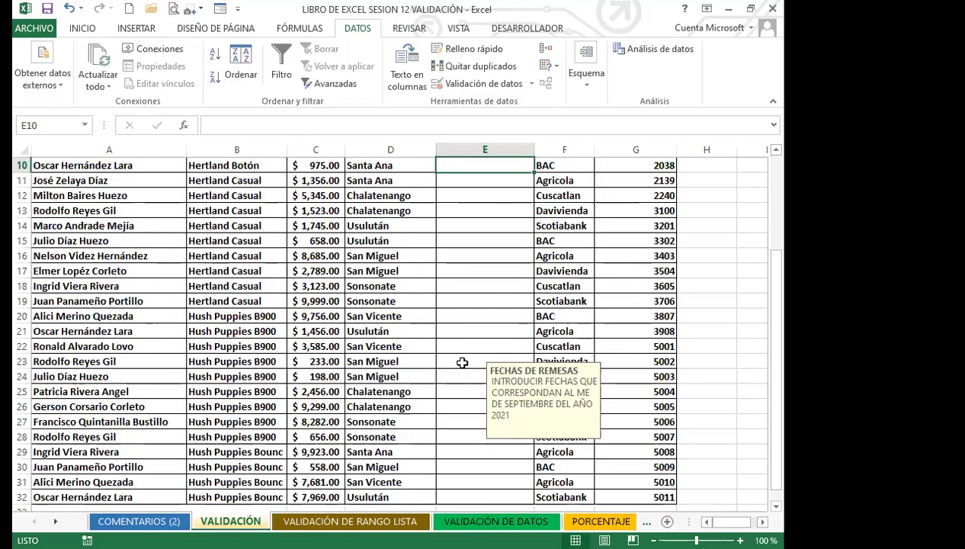
left_click(466, 321)
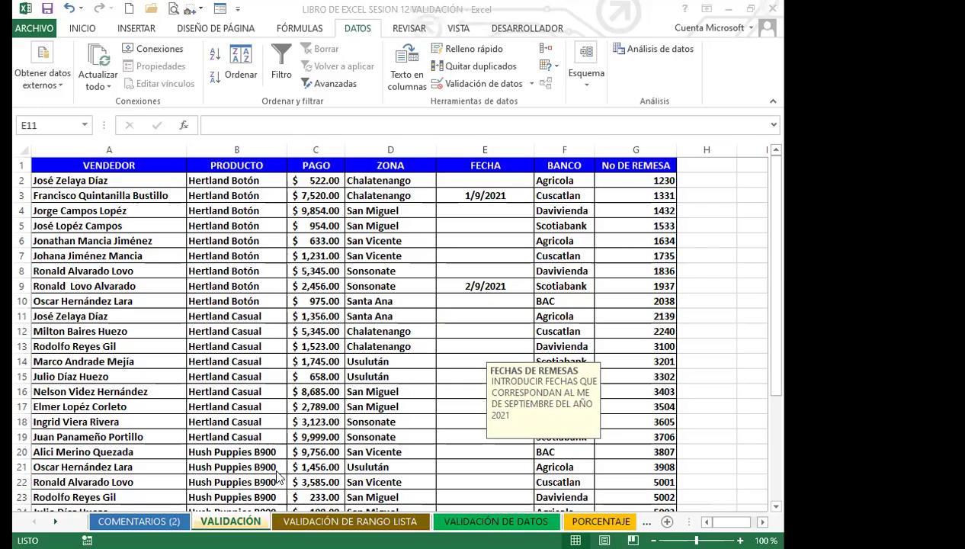
left_click(482, 310)
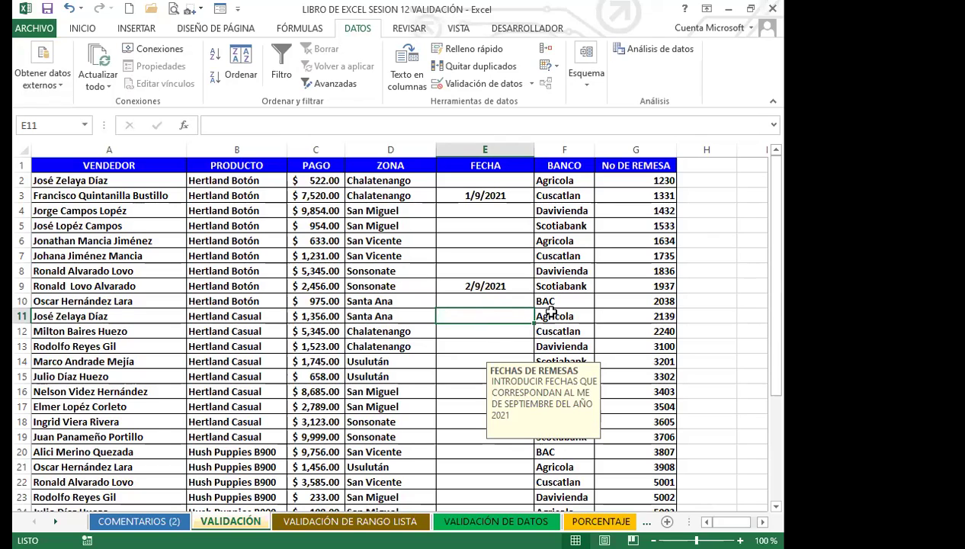
type("02/09/2021")
key("Return")
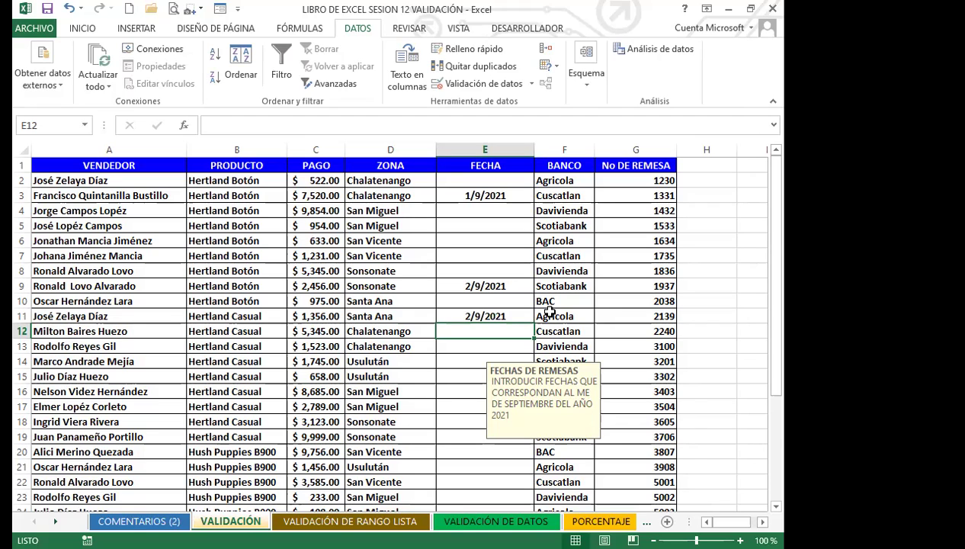
Look through the custom number formats for E12 in the cell formatting settings, and close them without changes
left_click(84, 29)
left_click(419, 102)
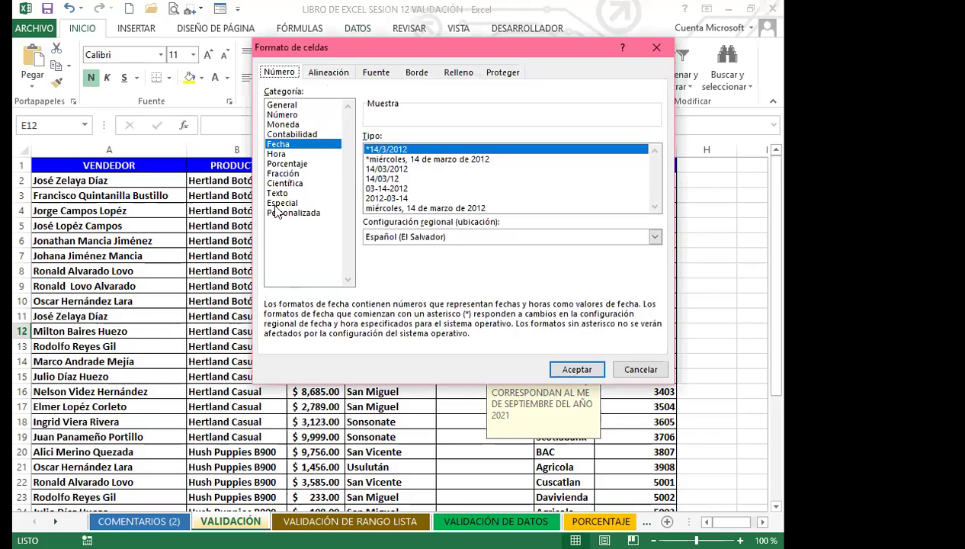
left_click(279, 212)
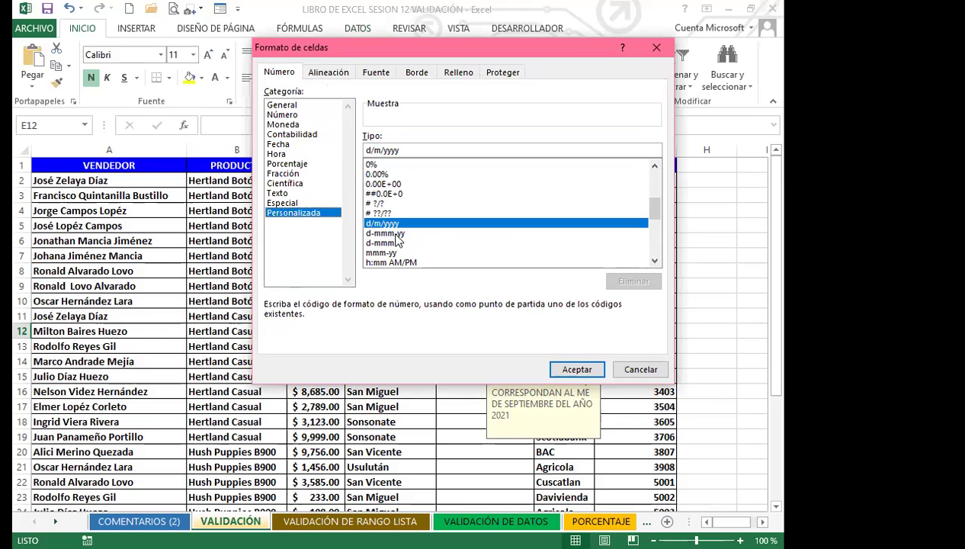
mouse_move(654, 214)
left_mouse_down()
mouse_move(654, 199)
mouse_move(654, 225)
left_mouse_up()
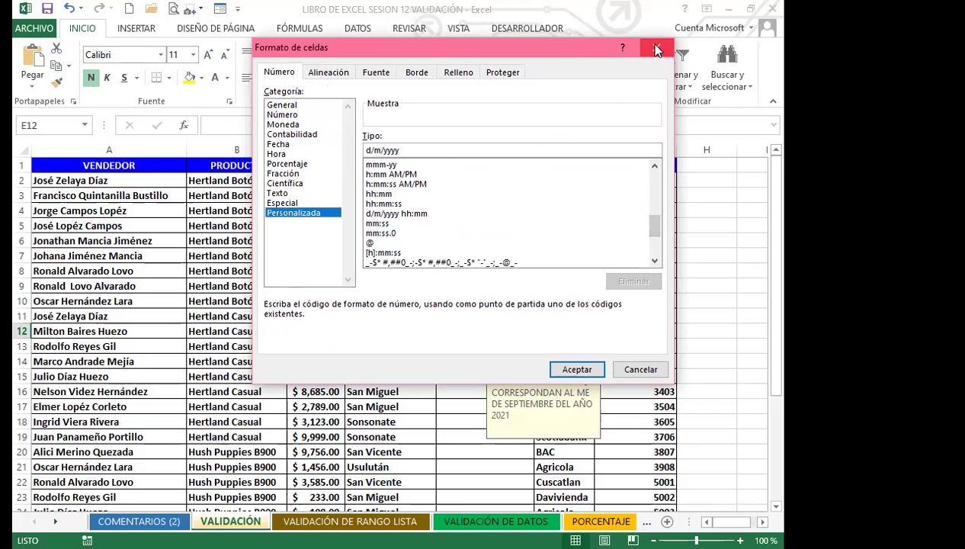
key("Escape")
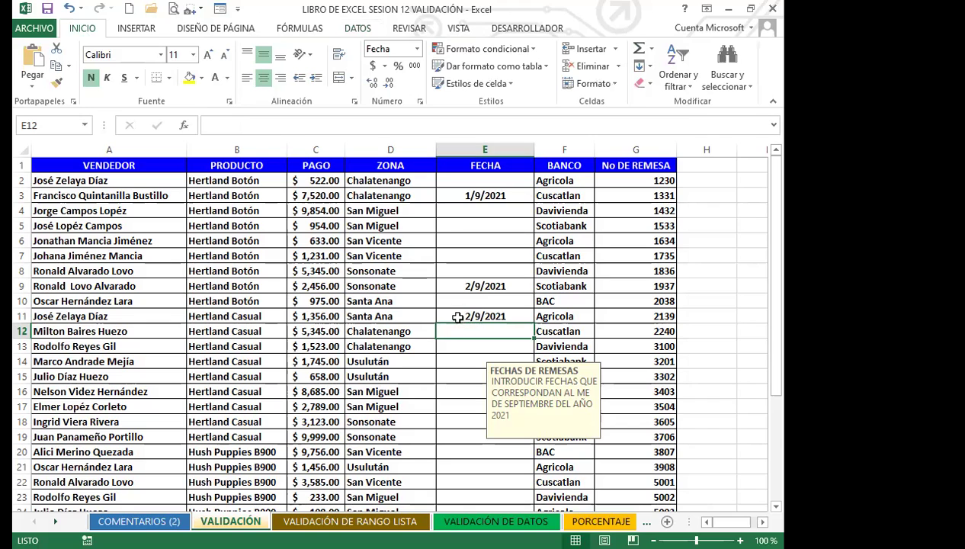
Check the stored dates in E11, E9 and E3 of the FECHA column by selecting each cell
left_click(459, 318)
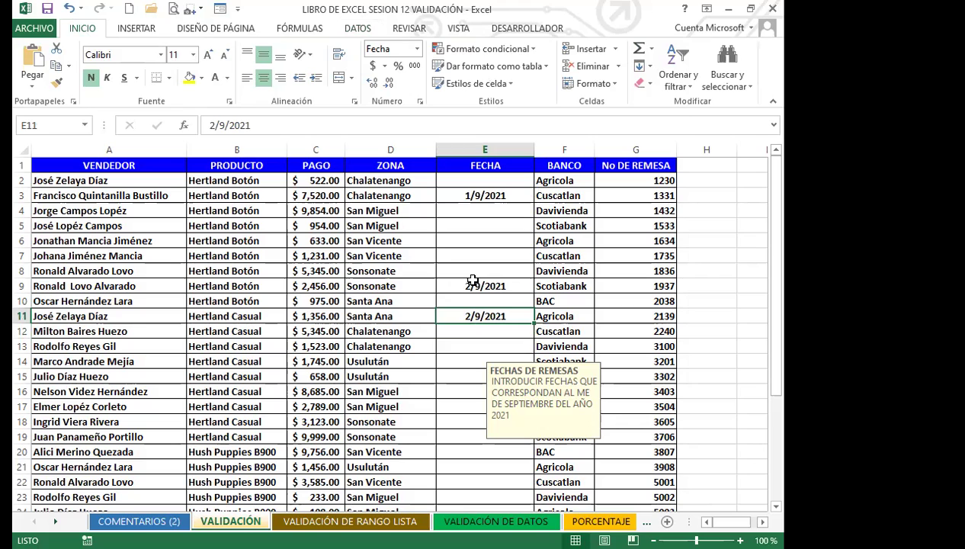
left_click(505, 286)
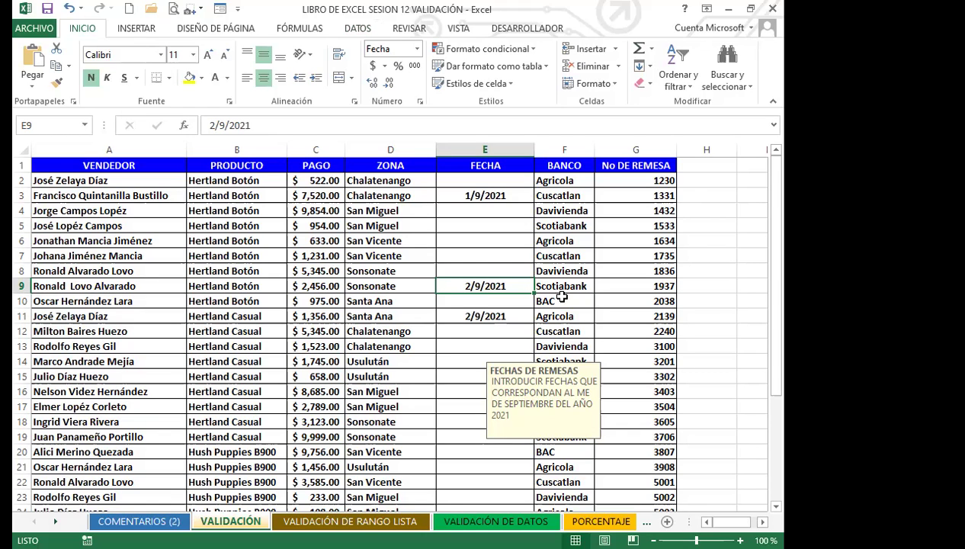
left_click(472, 312)
left_click(460, 193)
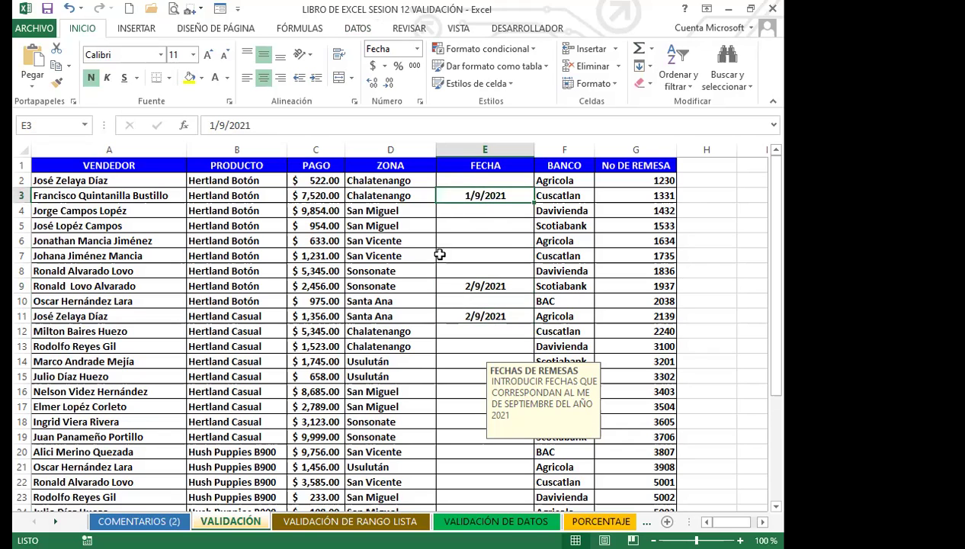
left_click(495, 285)
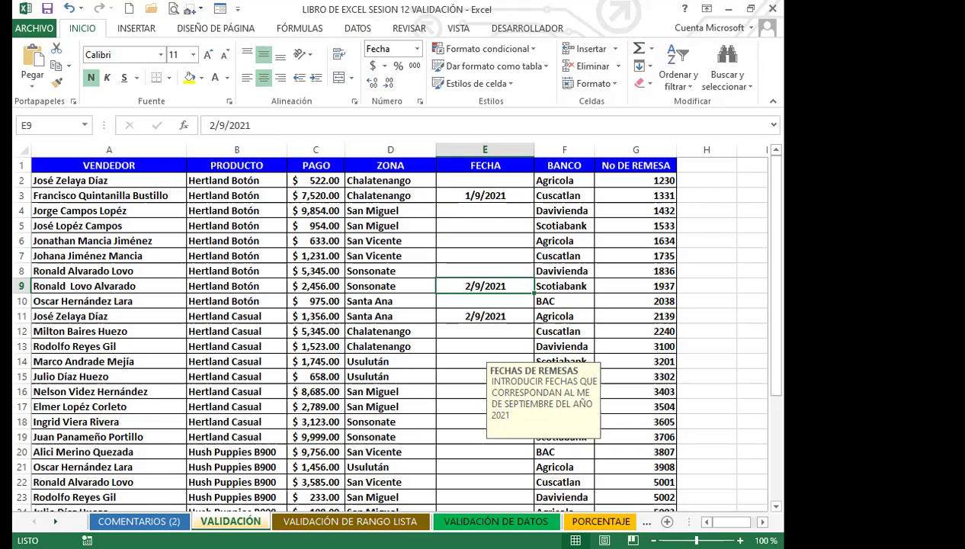
Look over the remaining rows of the FECHA column and switch to the VALIDACIÓN DE RANGO LISTA sheet
left_click(458, 407)
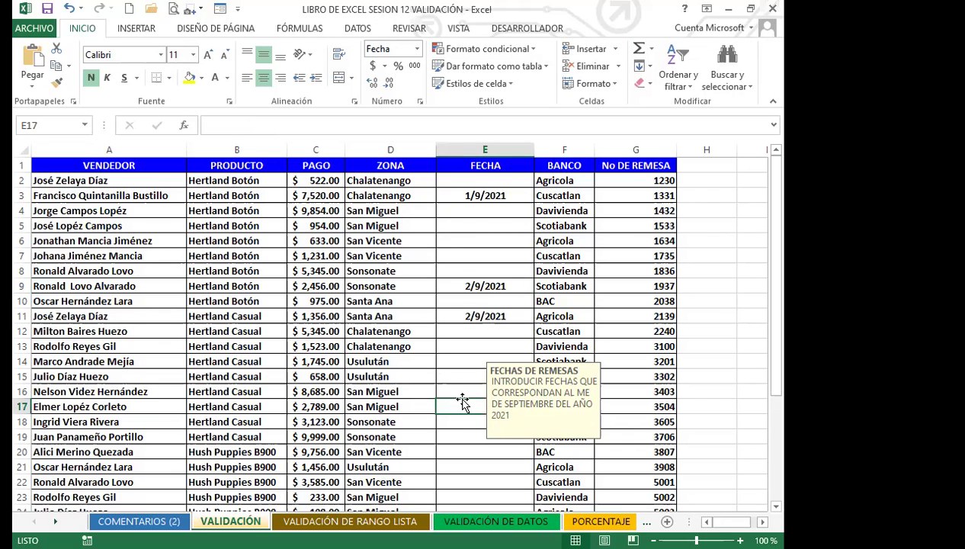
scroll(282, 424, "down", 3)
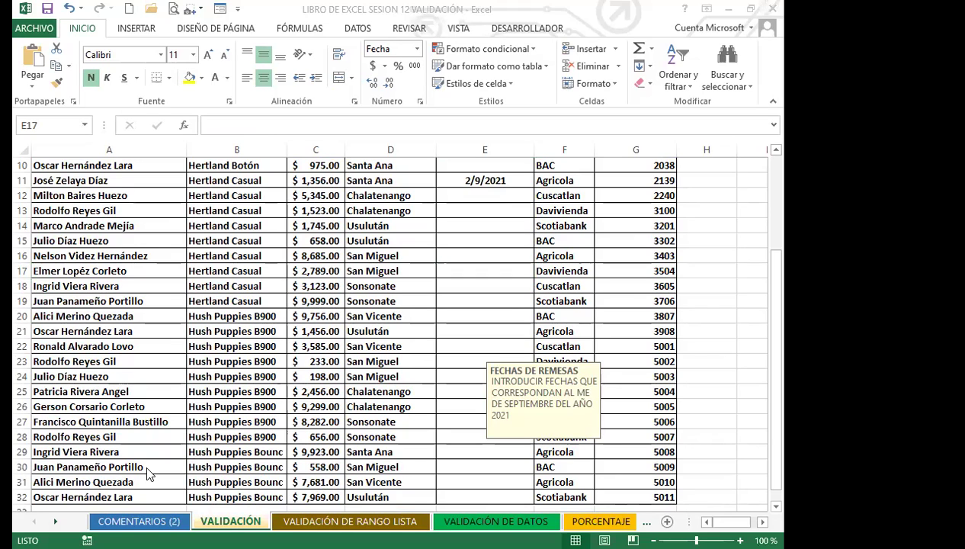
left_click(473, 347)
left_click(372, 521)
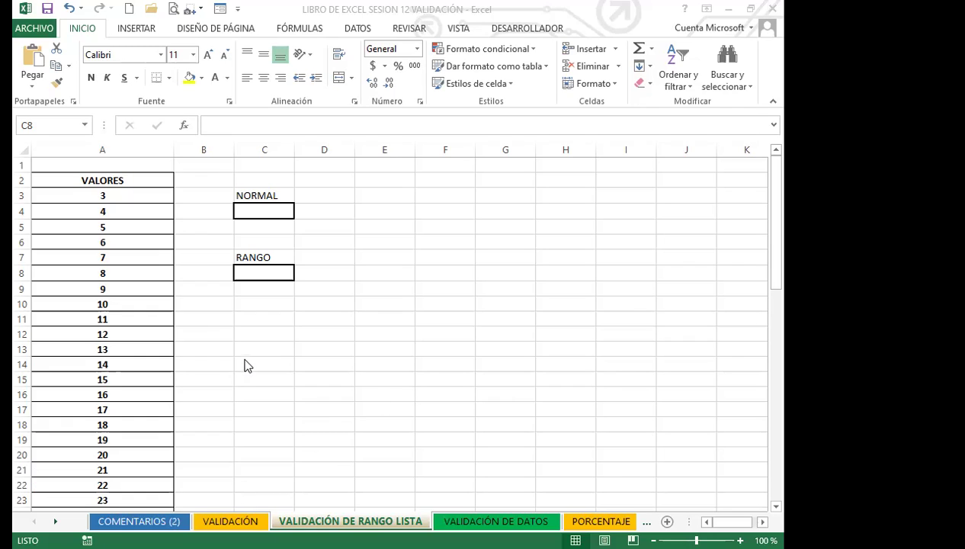
Look over the NORMAL and RANGO cells and the numbers in the VALORES column, selecting them in turn
key("alt+Tab")
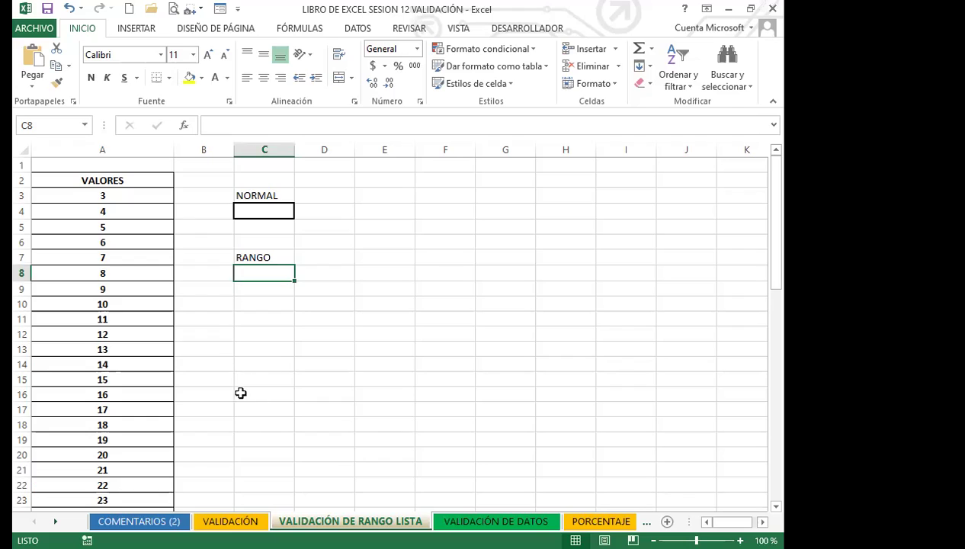
left_click(277, 196)
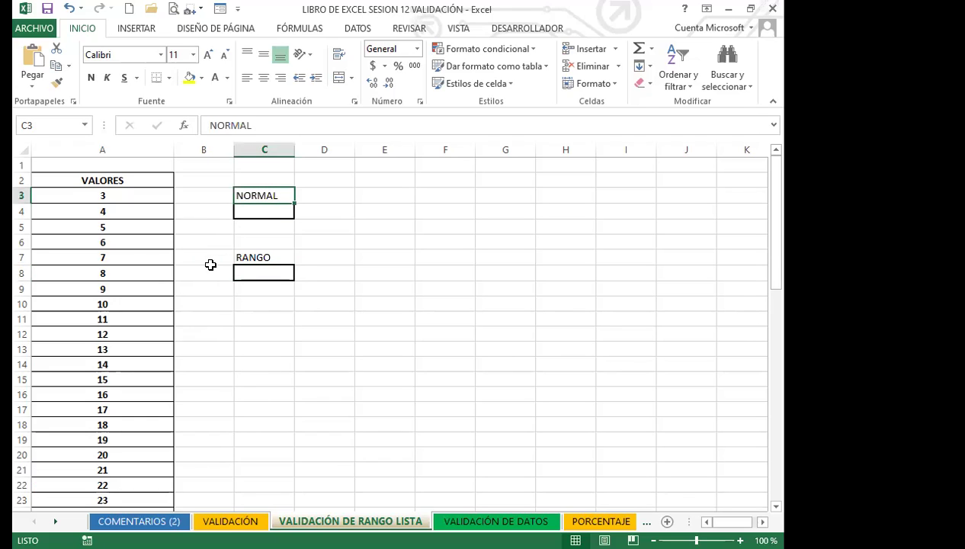
left_click(280, 256)
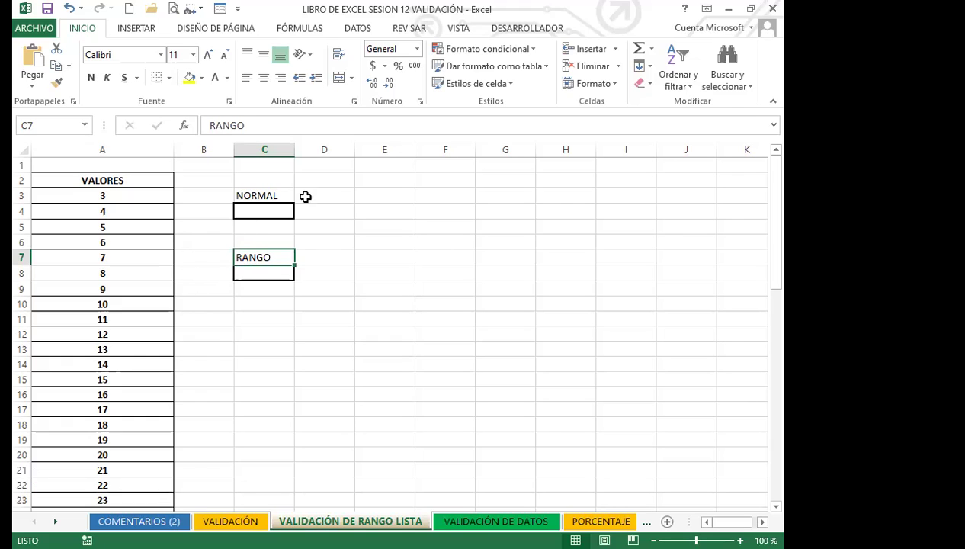
left_click(262, 209)
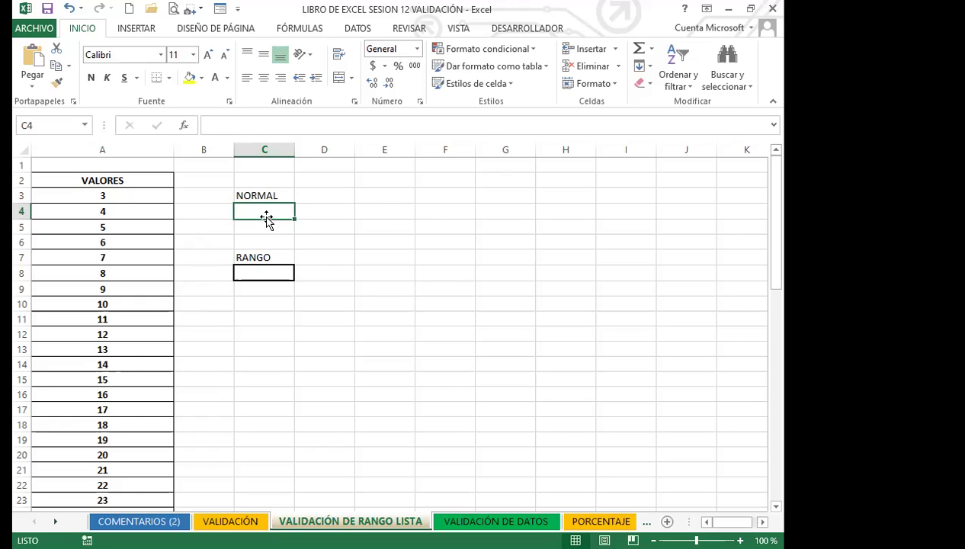
left_click(135, 320)
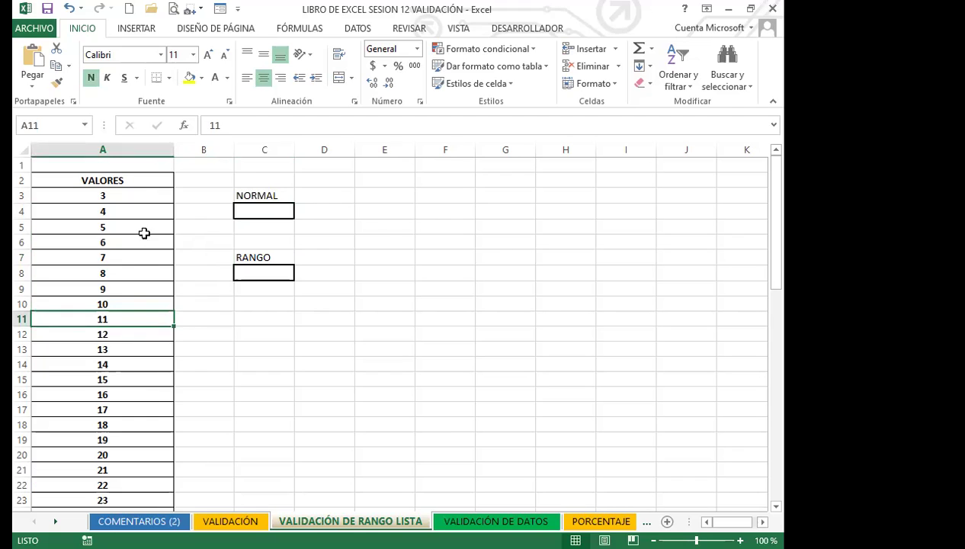
left_click_drag(145, 196, 129, 463)
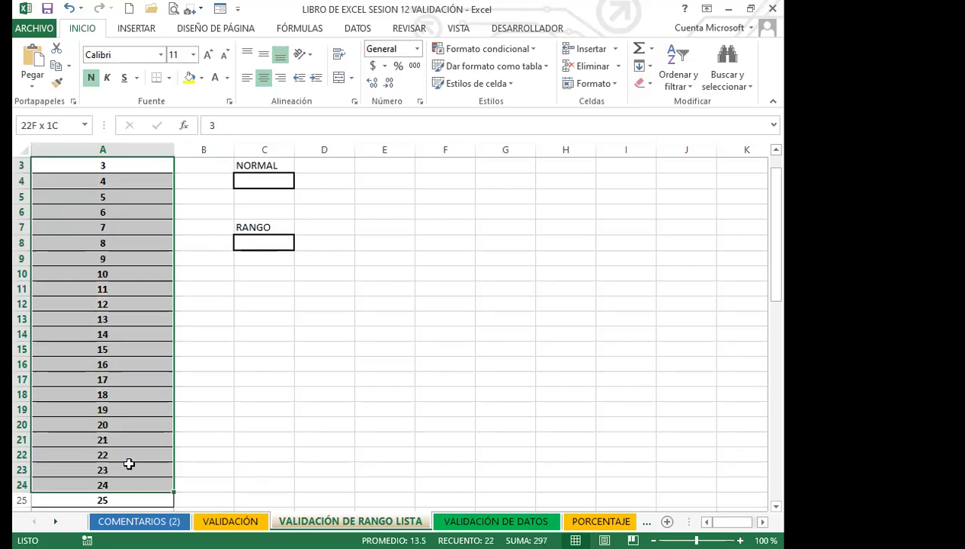
left_click_drag(133, 425, 133, 424)
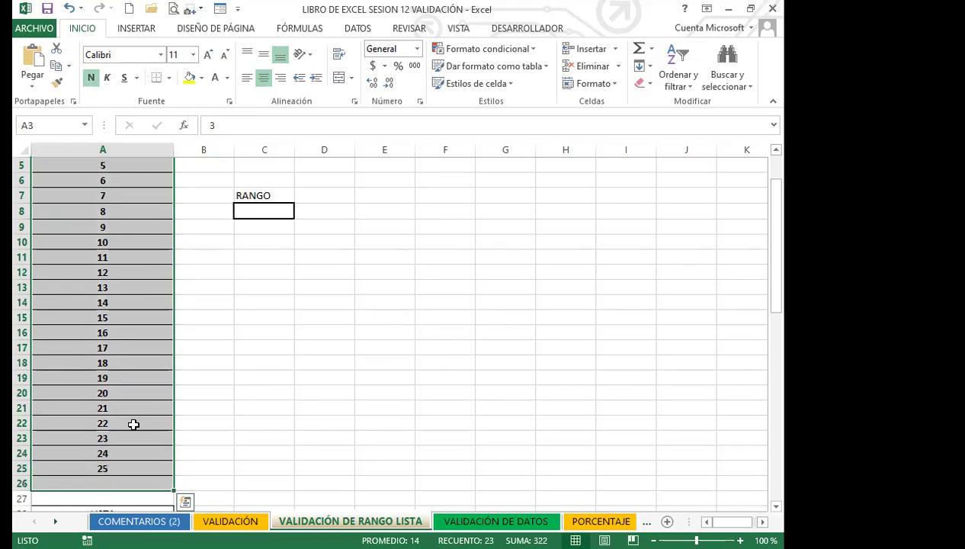
left_click(221, 270)
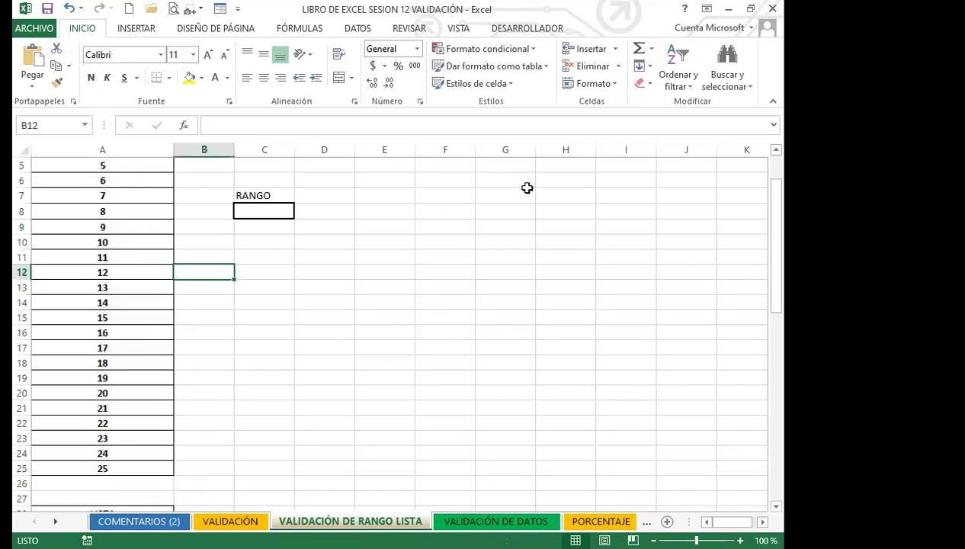
left_click(409, 260)
left_click(119, 211)
scroll(120, 205, "up", 2)
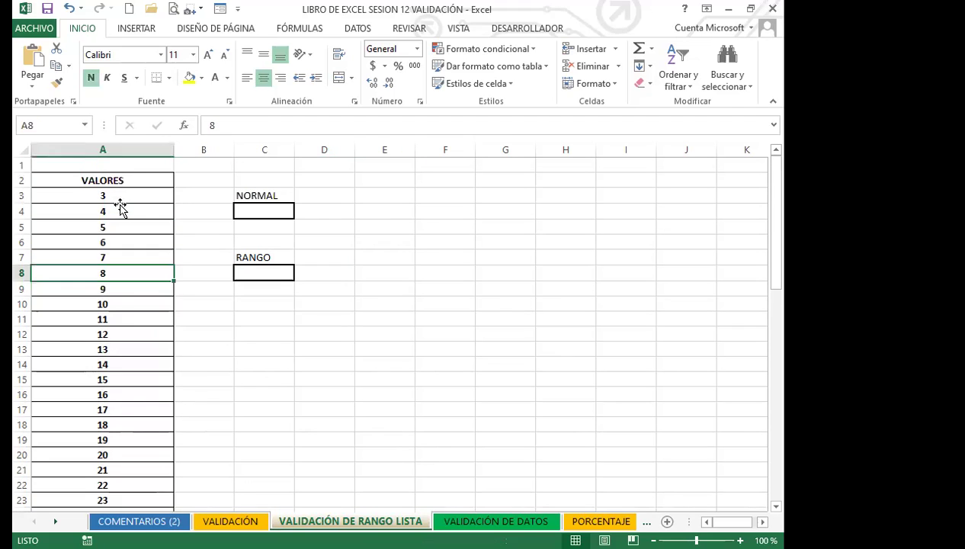
Start a data validation rule for C4 under NORMAL and set its allowed criterion to Lista
left_click(278, 207)
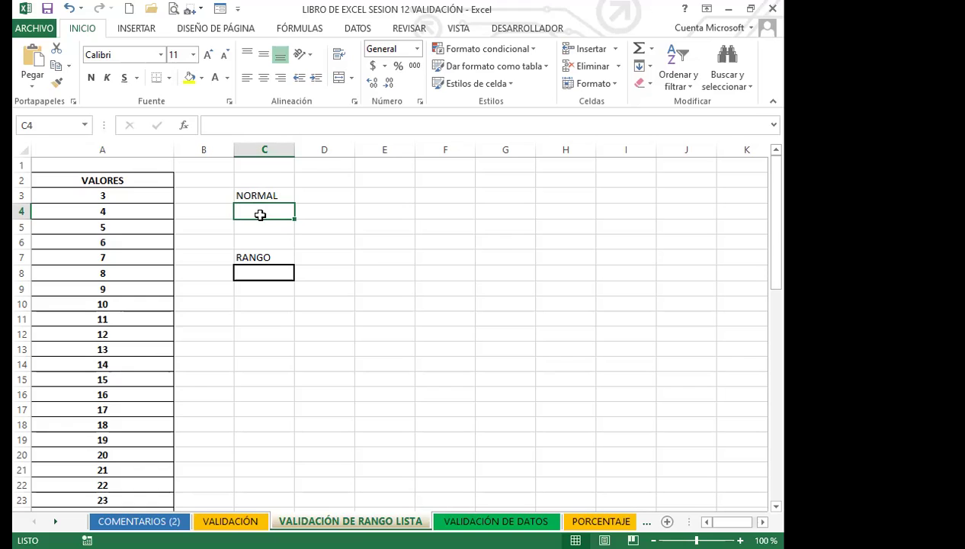
left_click(358, 28)
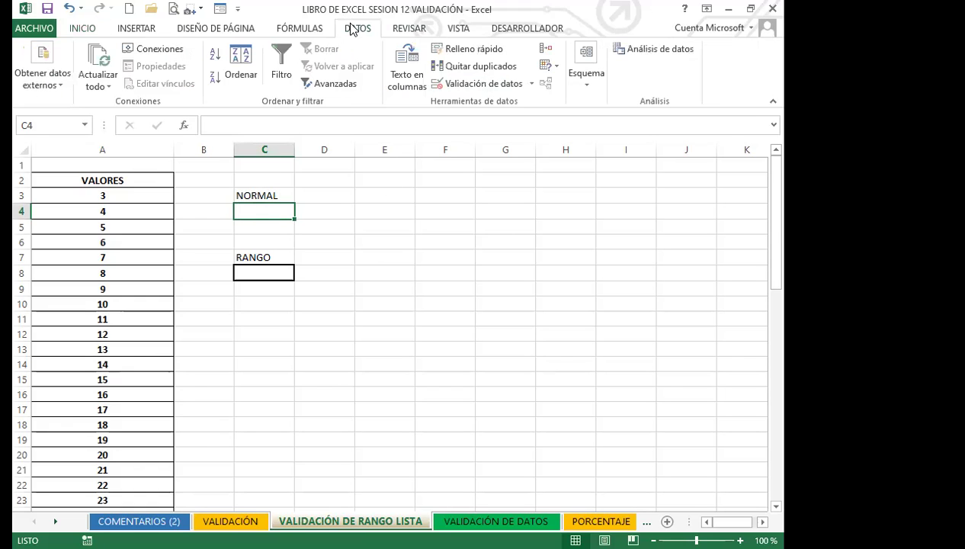
left_click(531, 83)
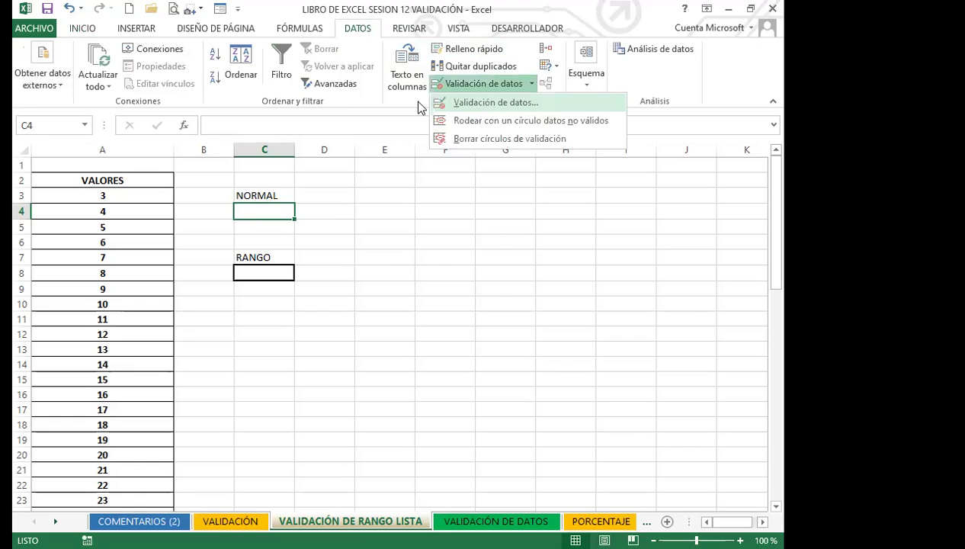
left_click(495, 103)
left_click(459, 185)
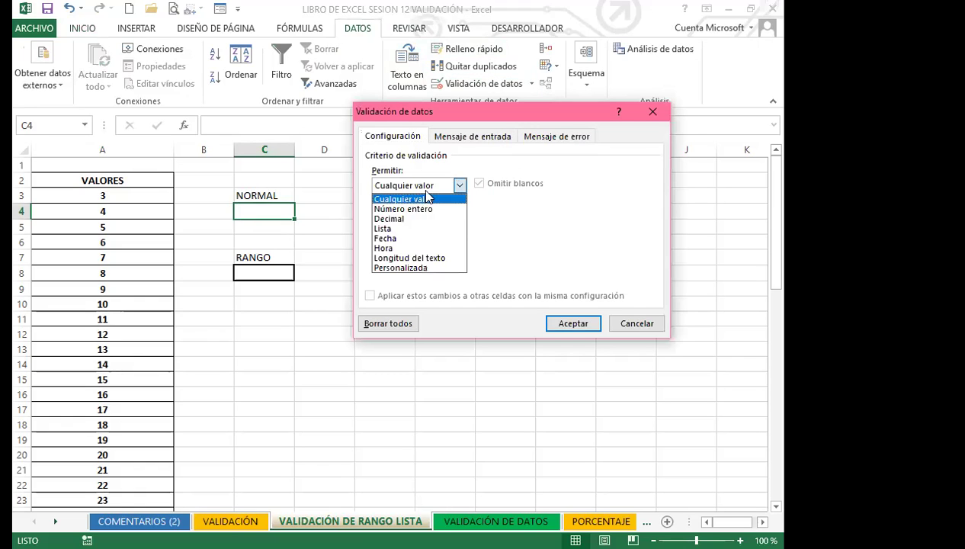
left_click(383, 228)
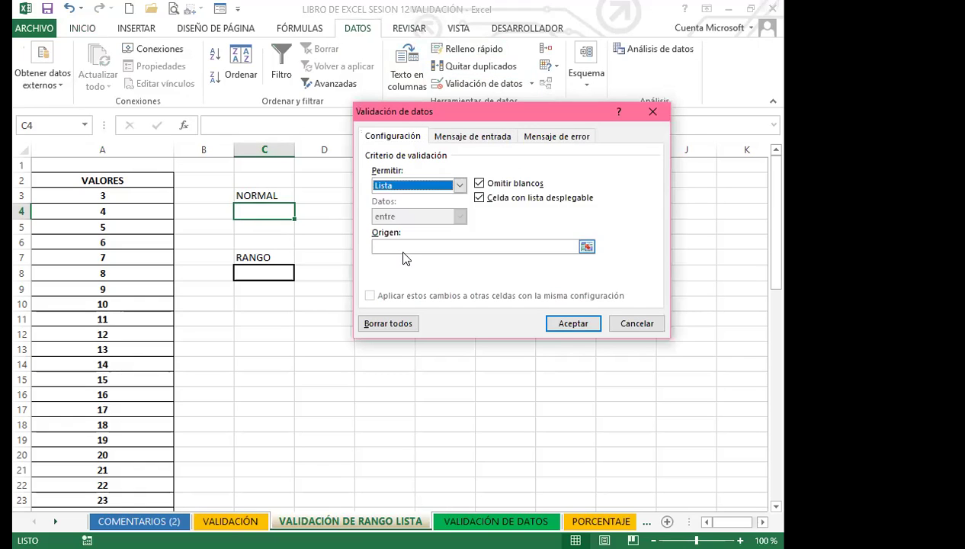
Set the list origin to the VALORES numbers, =$A$3:$A$25, and apply the validation to C4
left_click(389, 244)
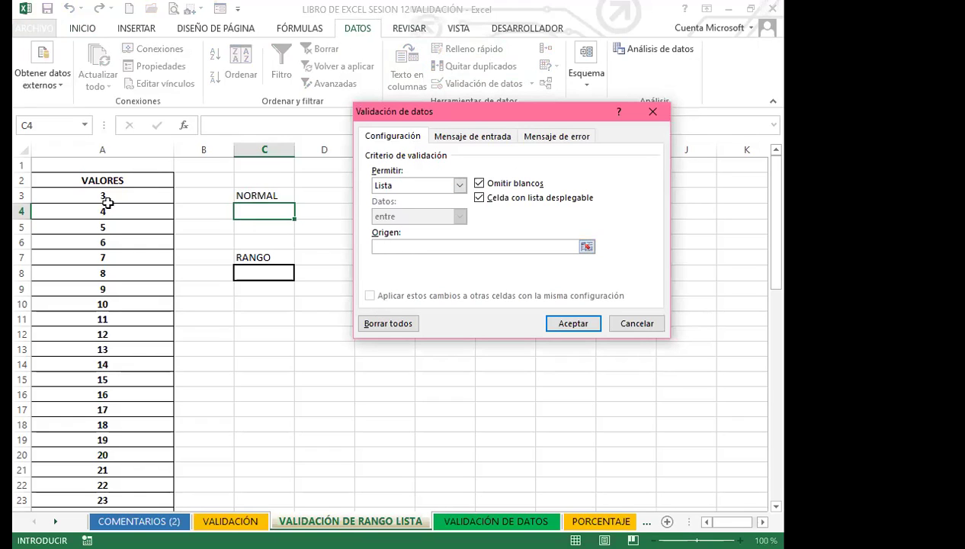
left_click(136, 197)
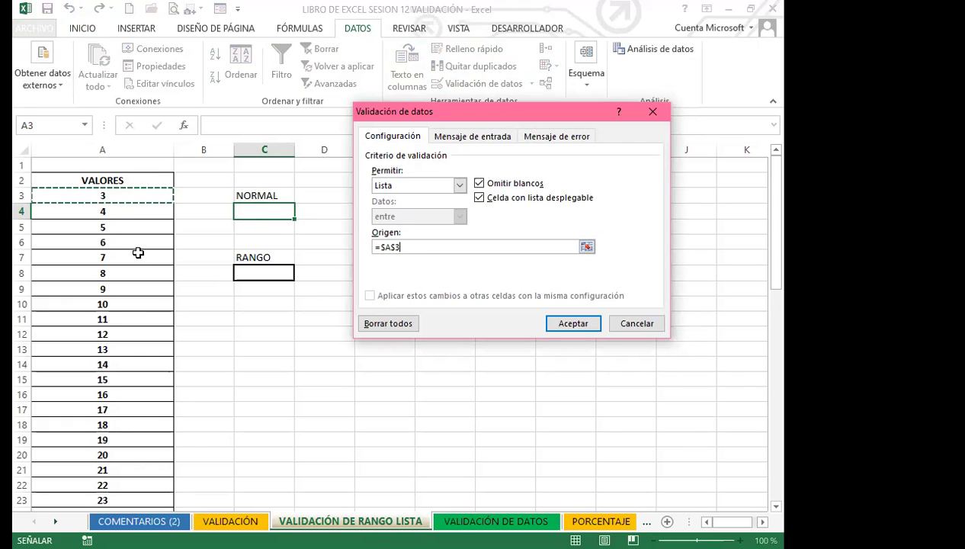
key("ctrl+shift+Down")
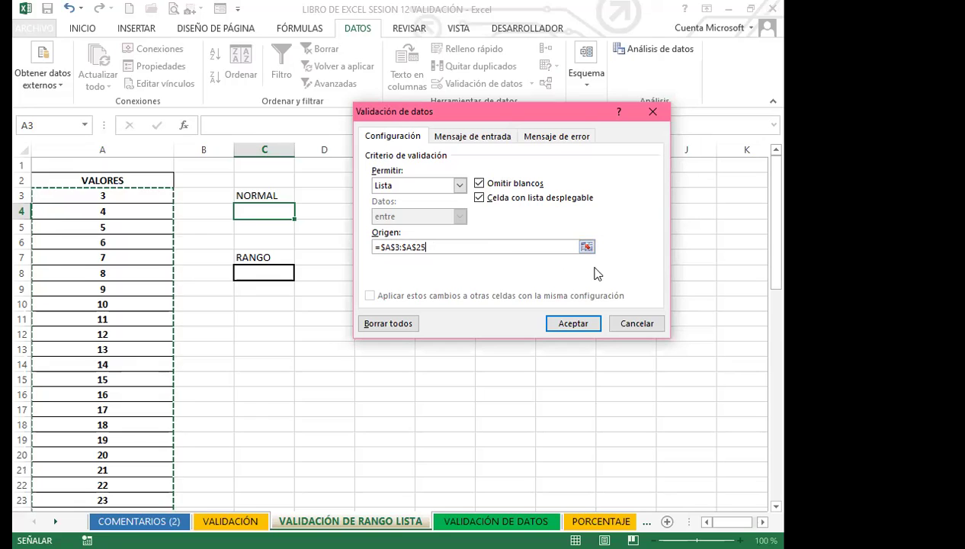
left_click(572, 324)
left_click(383, 255)
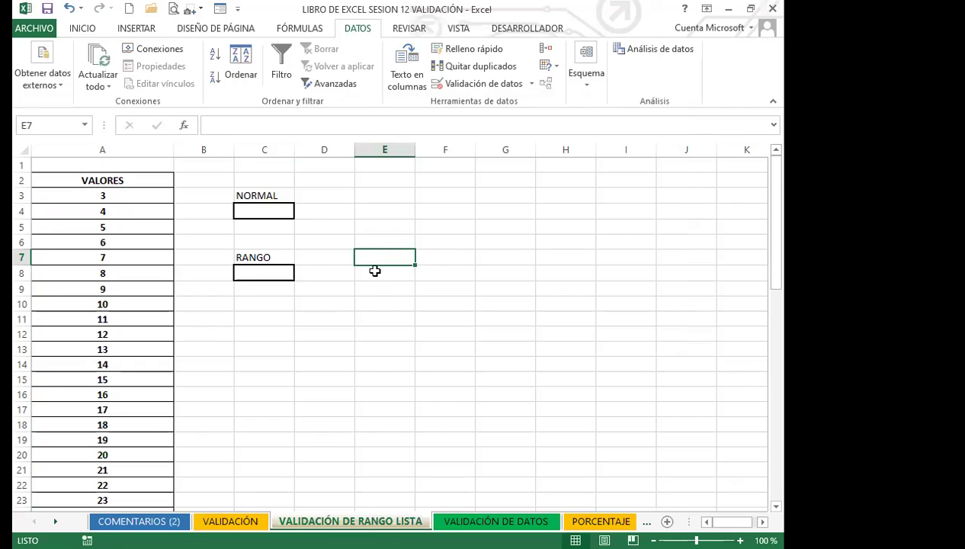
Test the new dropdown list in C4 by choosing 25
left_click(258, 211)
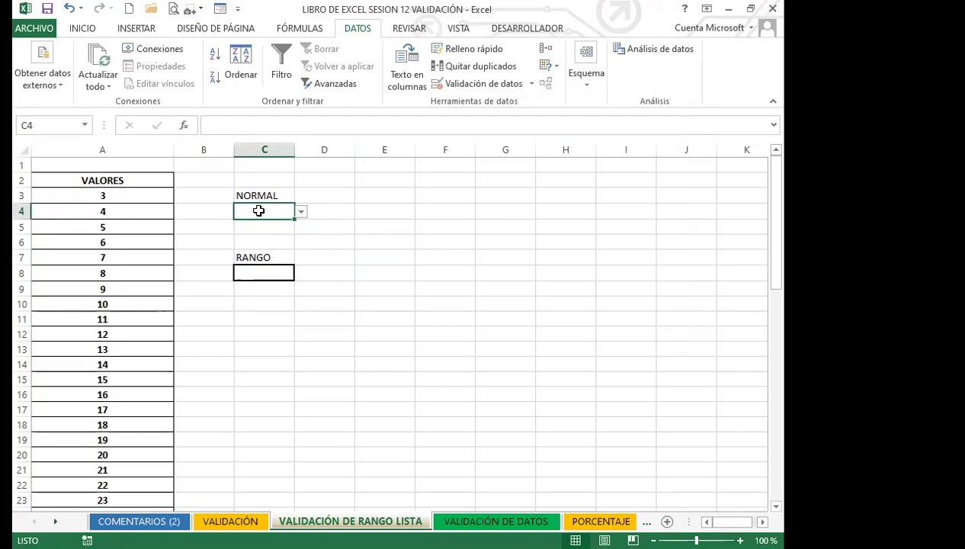
left_click(301, 215)
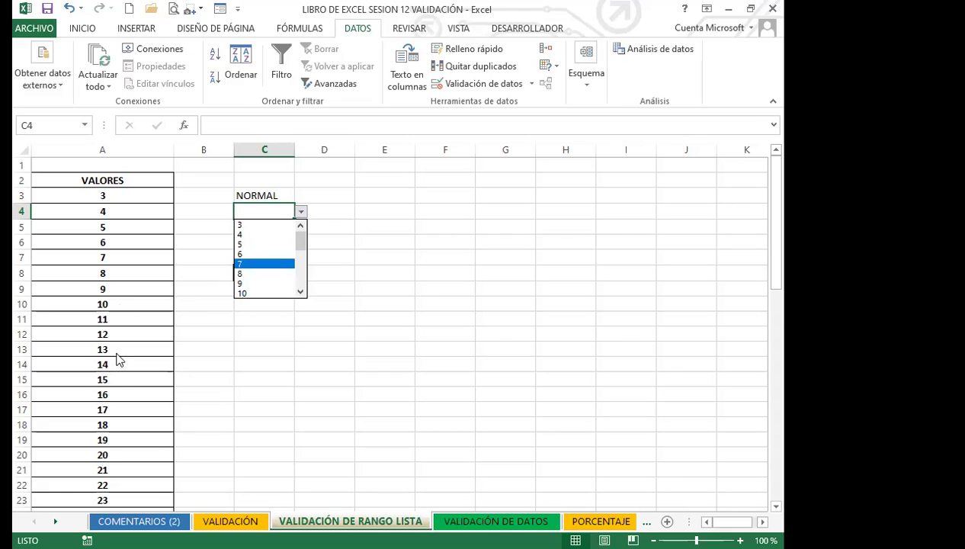
left_click_drag(299, 237, 303, 287)
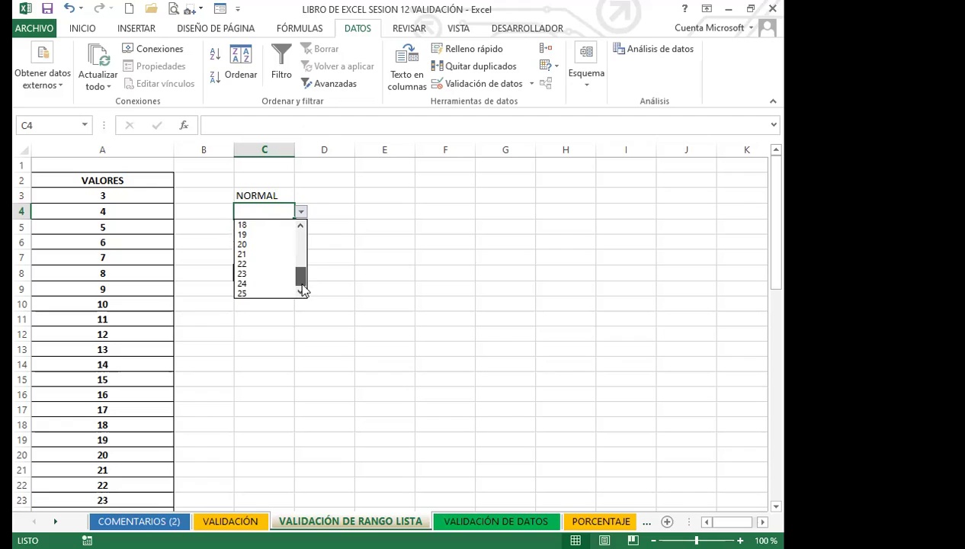
left_click(240, 292)
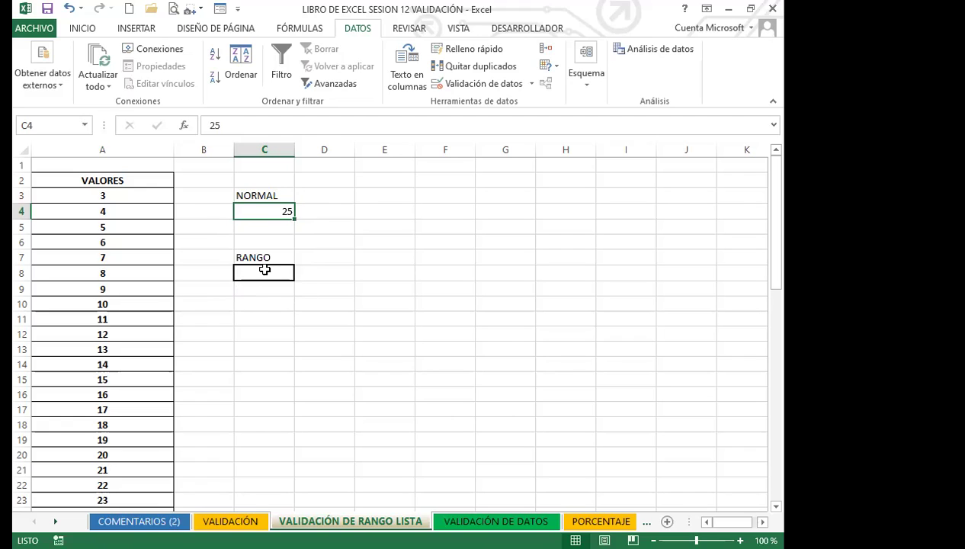
Try other values from the dropdown list in C4, ending with 22
left_click(255, 208)
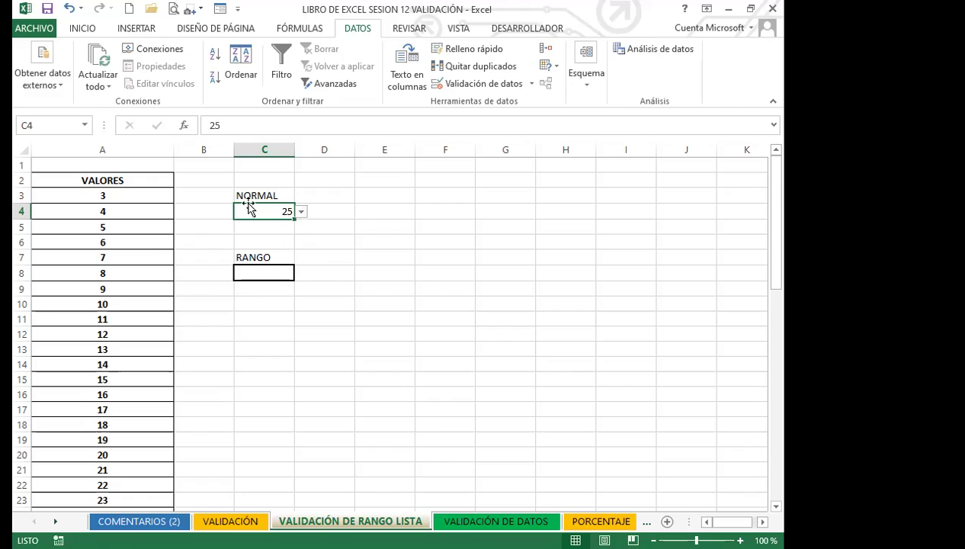
left_click(302, 212)
left_click(242, 275)
left_click(302, 212)
left_click(244, 261)
left_click(318, 225)
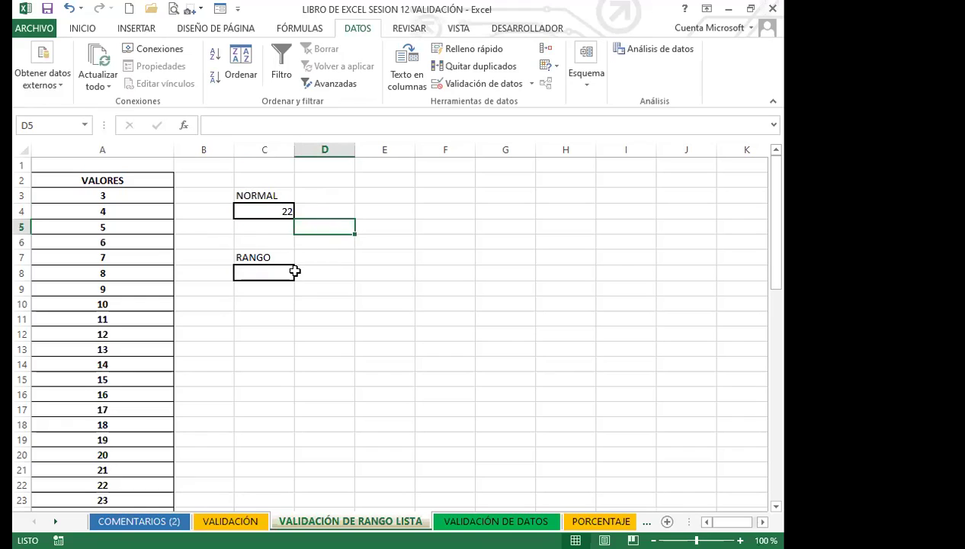
Look through the entries of the LISTA column below the VALORES table, from its heading to the last row
left_click(266, 272)
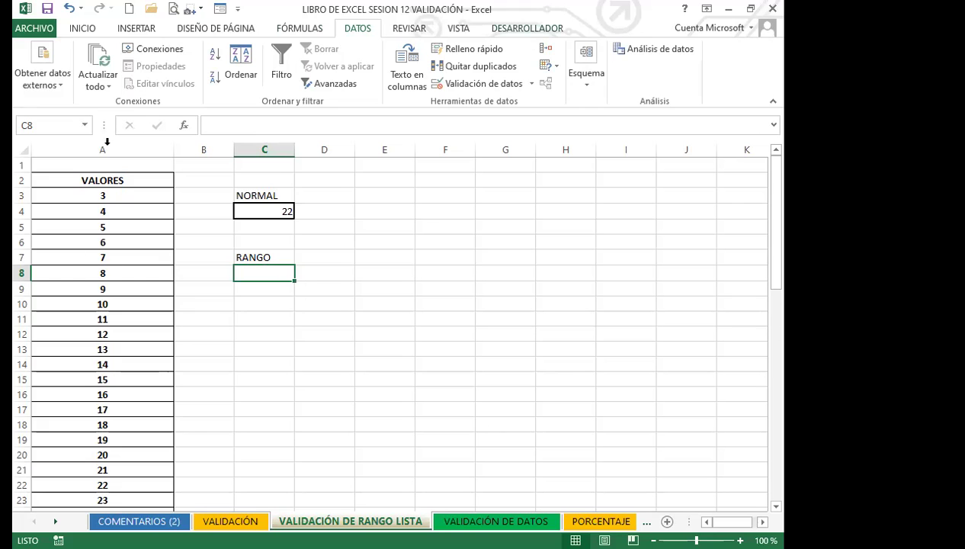
scroll(126, 406, "down", 2)
scroll(125, 406, "down", 5)
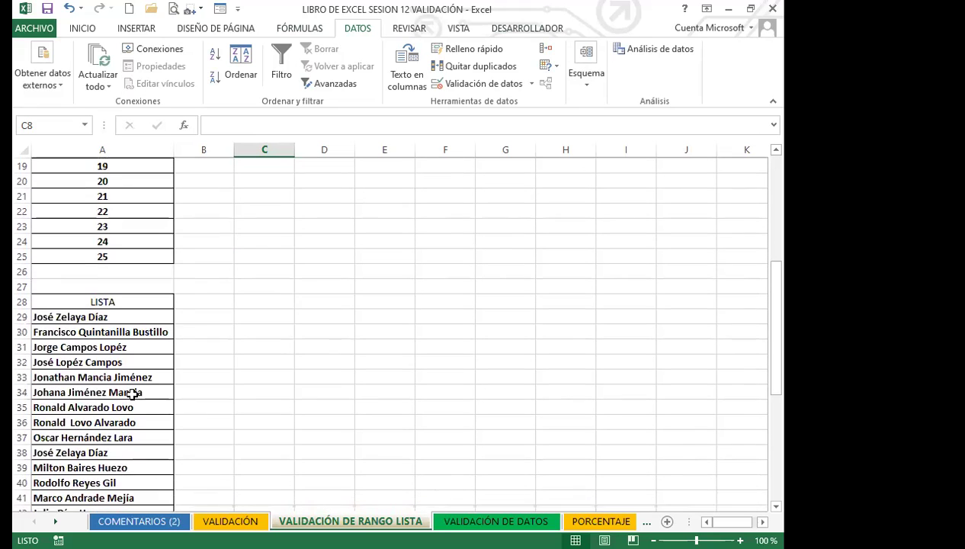
scroll(114, 364, "down", 9)
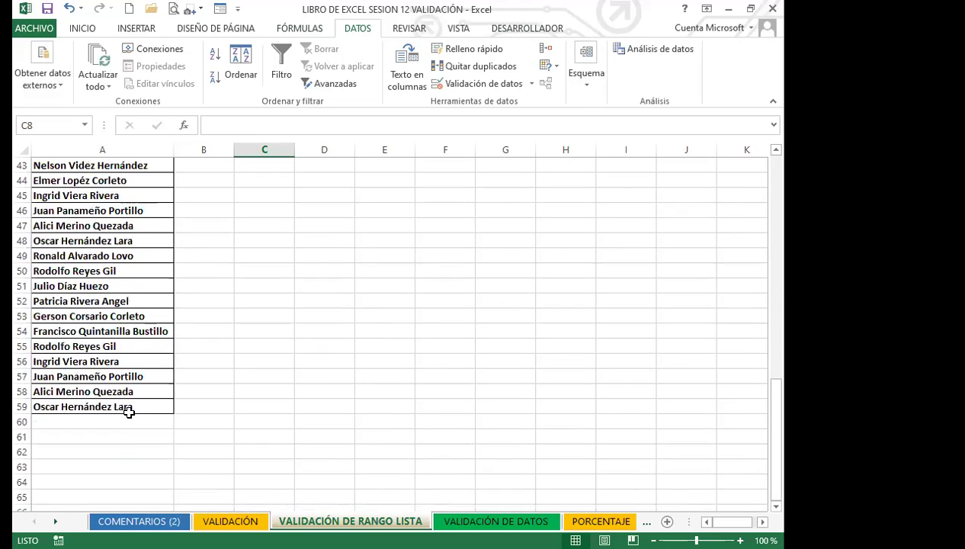
scroll(122, 381, "up", 2)
scroll(116, 358, "up", 5)
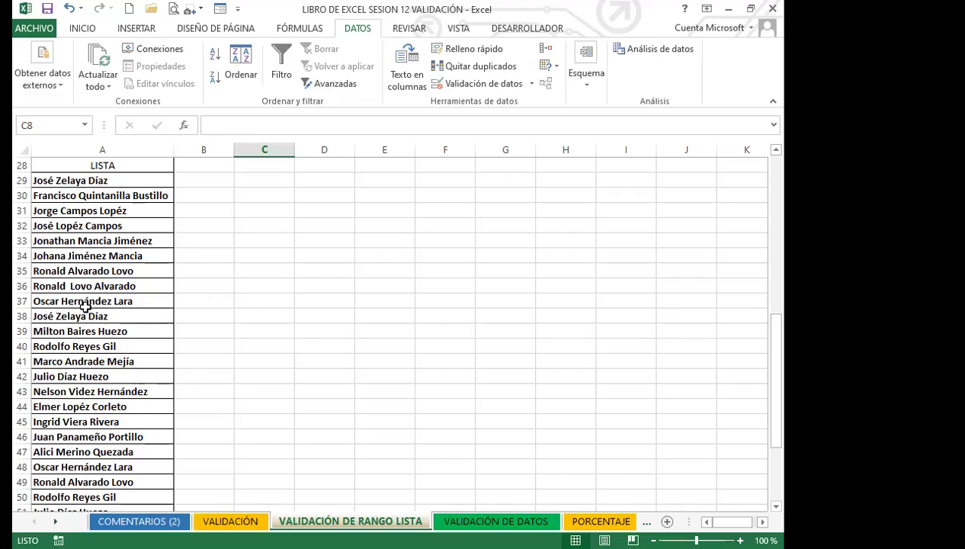
left_click(143, 173)
left_click_drag(142, 173, 140, 200)
left_click_drag(140, 197, 139, 197)
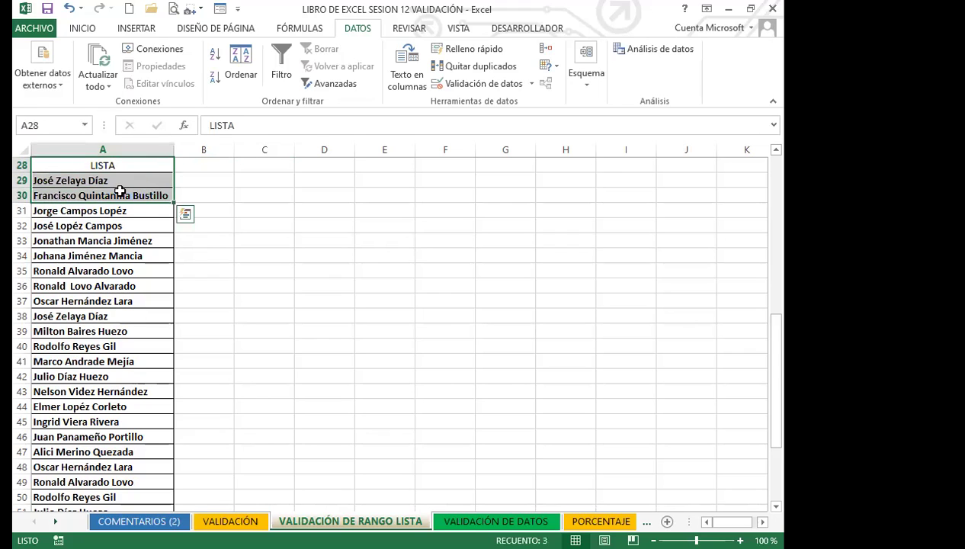
Name the range A28:A59, including its heading, as LISTA and return to the RANGO cell area
scroll(138, 200, "up", 2)
left_click(138, 255)
left_click_drag(138, 255, 171, 488)
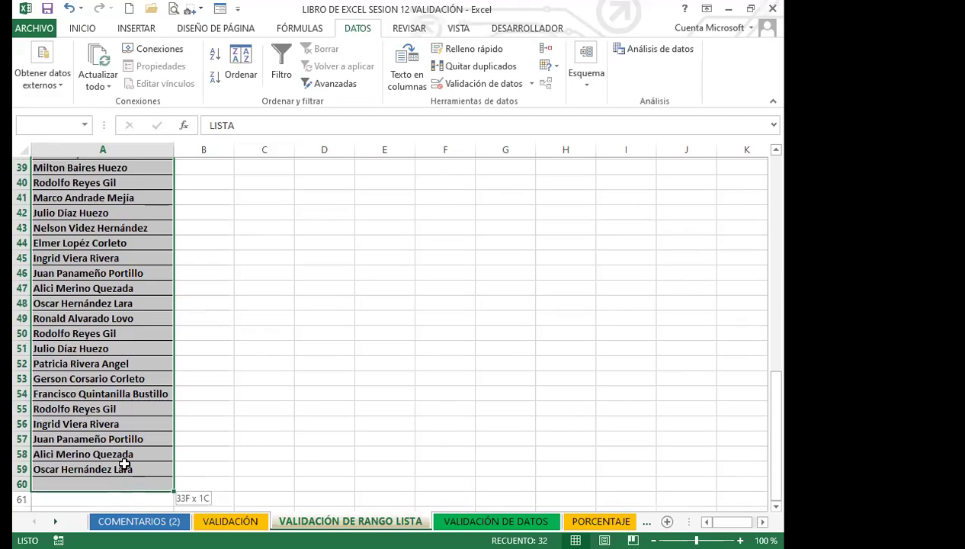
left_click_drag(124, 464, 124, 465)
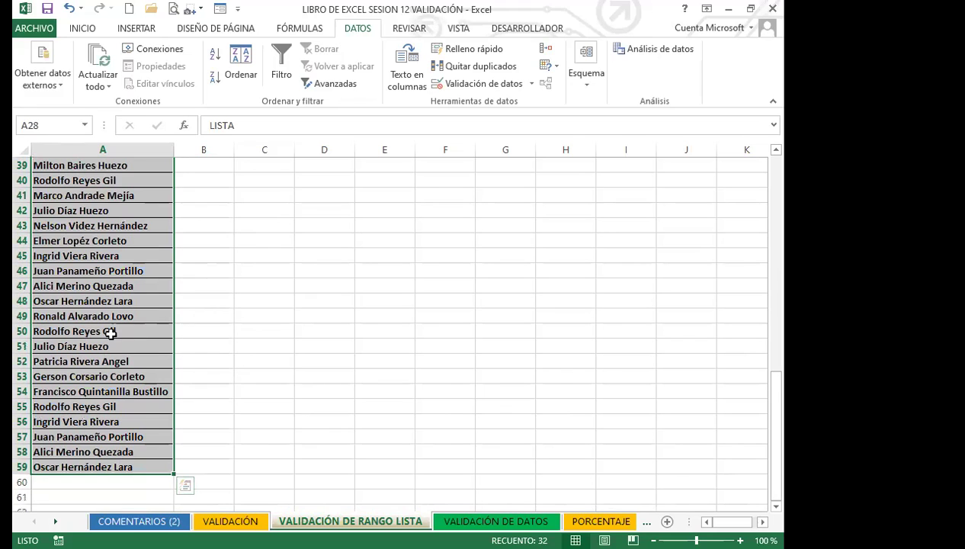
scroll(110, 333, "up", 6)
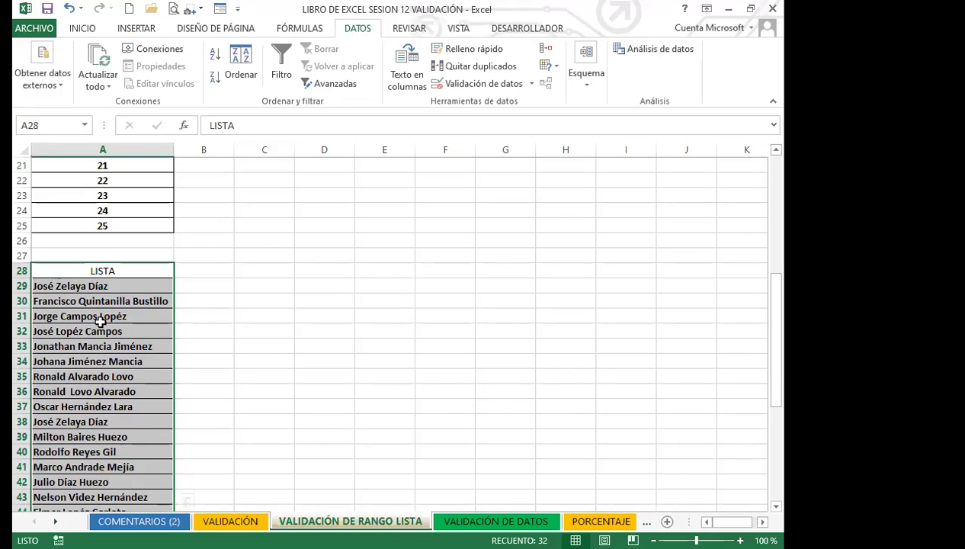
left_click(52, 124)
type("LISTA")
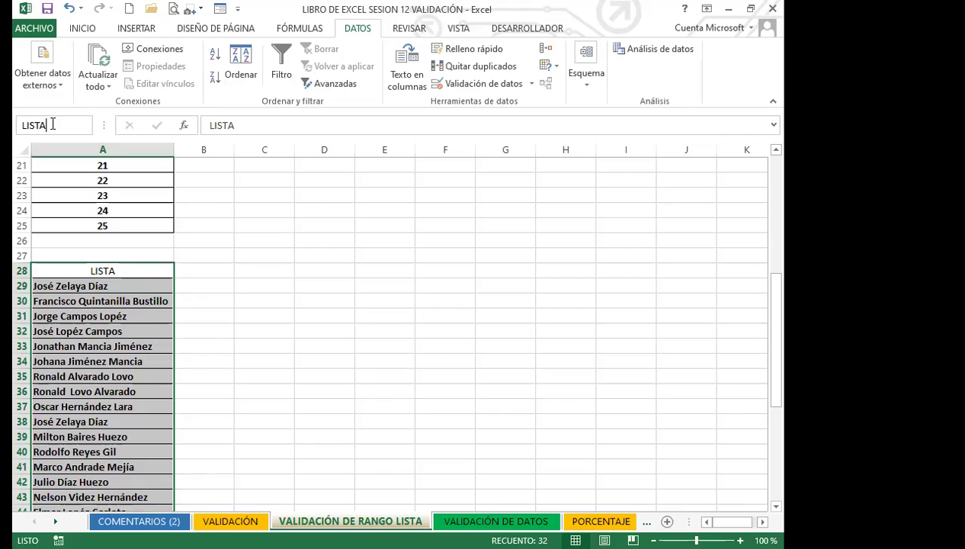
key("Return")
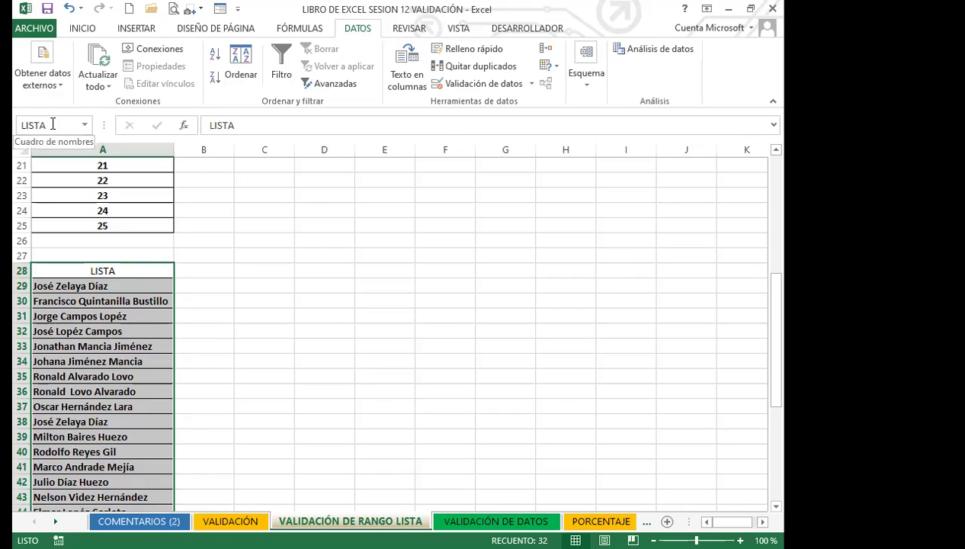
left_click(228, 330)
scroll(259, 301, "up", 7)
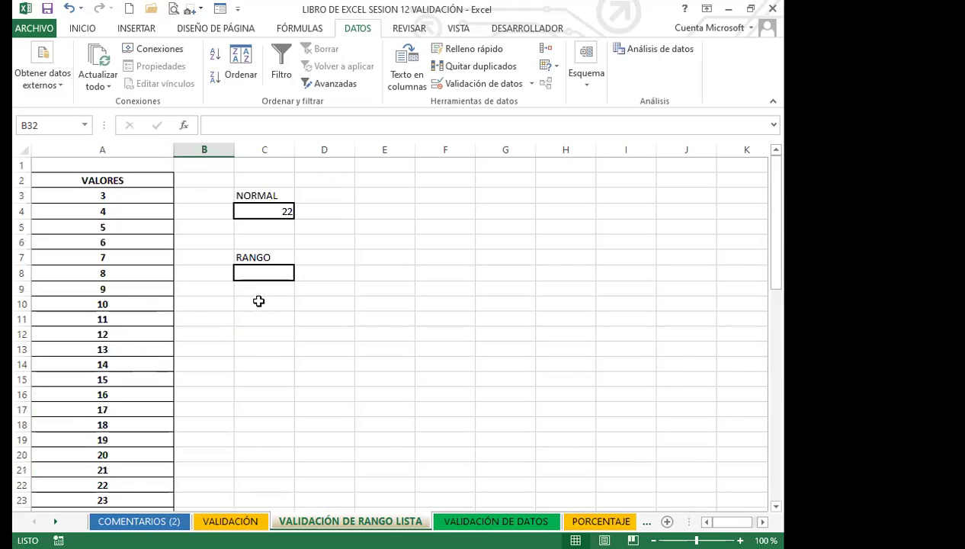
Add list data validation to the RANGO cell C8, with the named range =LISTA as its source
left_click(258, 273)
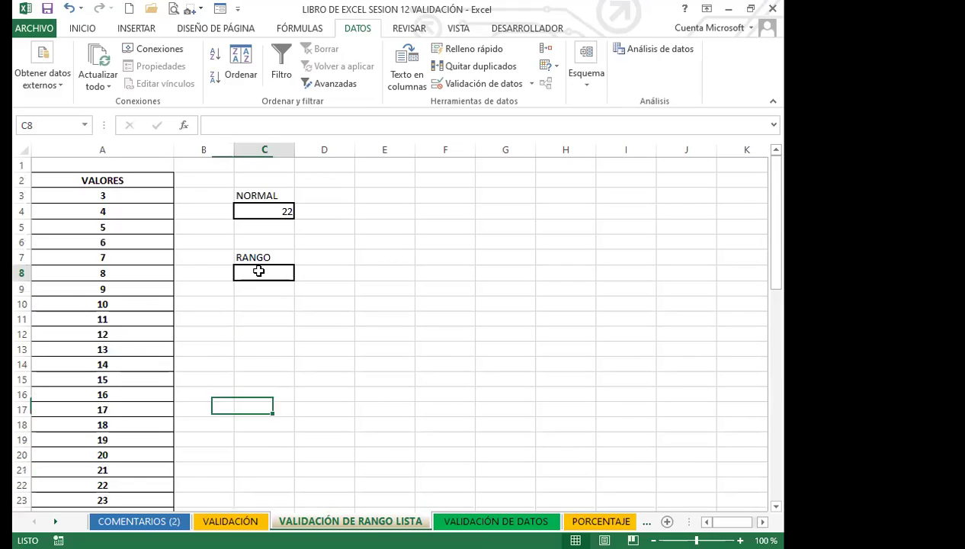
left_click(531, 84)
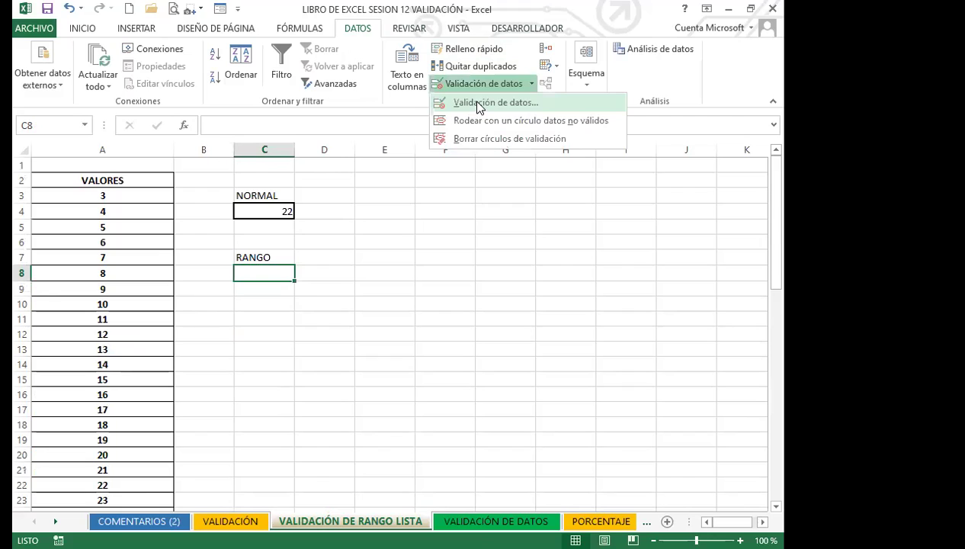
left_click(479, 103)
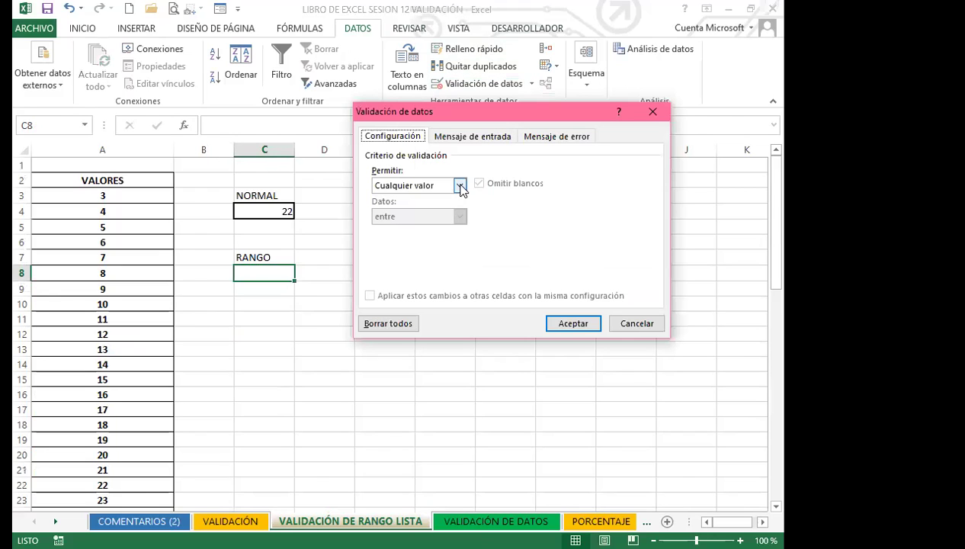
left_click(461, 186)
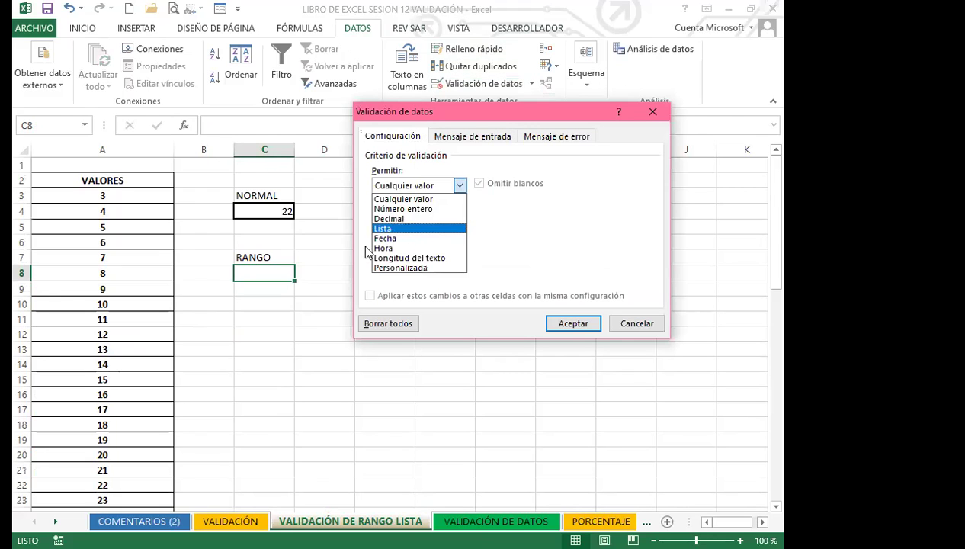
left_click(390, 227)
left_click(391, 247)
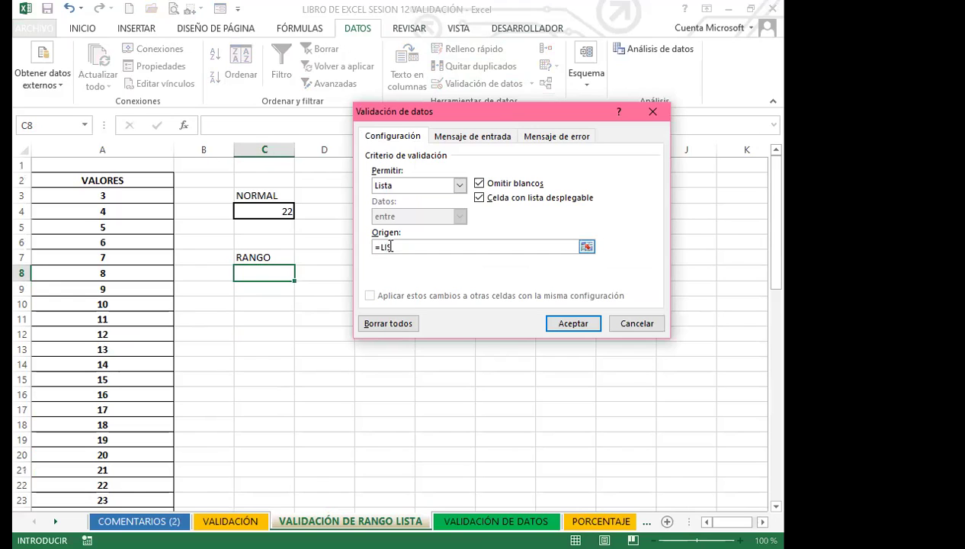
left_click_drag(776, 256, 753, 295)
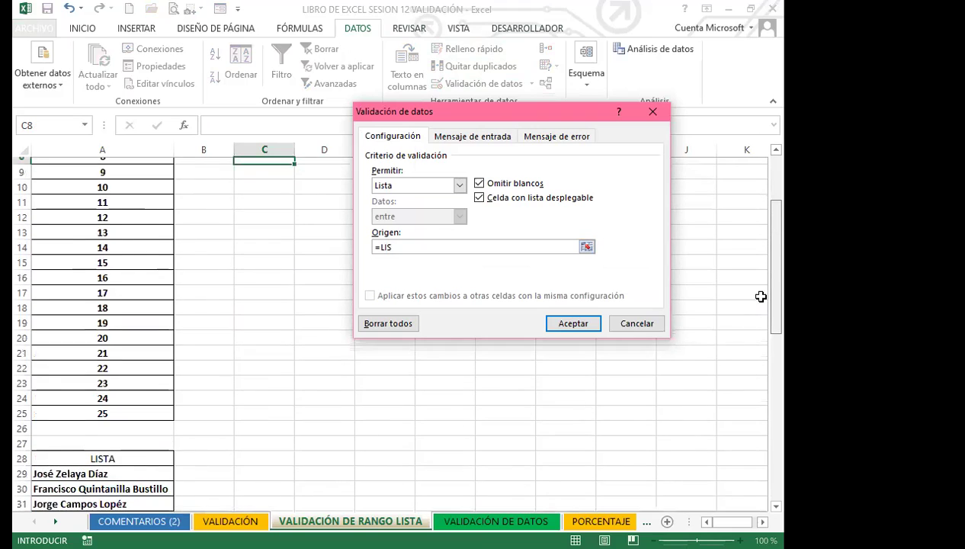
type("TA")
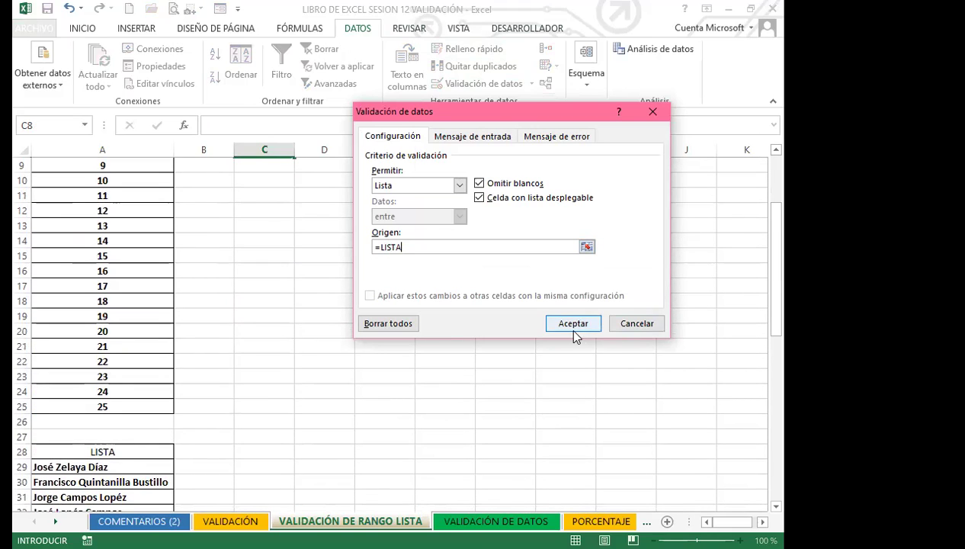
left_click(573, 322)
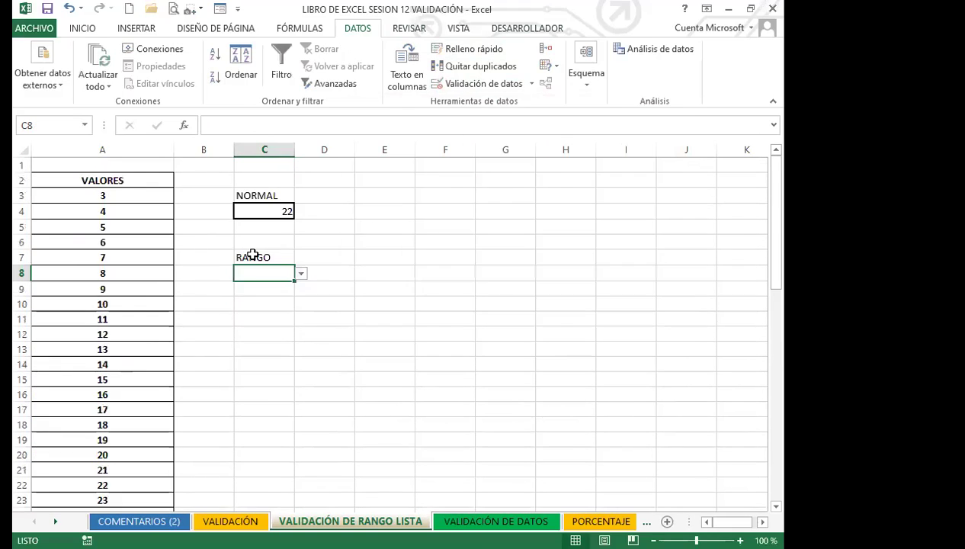
Widen column C to about twice its width so the full names fit in the dropdown of C8
left_click(302, 274)
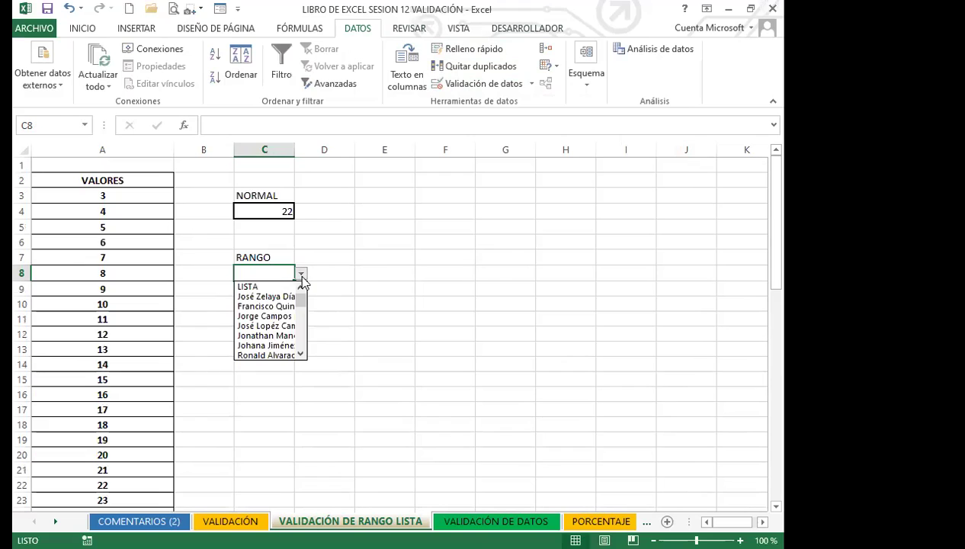
left_click(296, 151)
left_click_drag(296, 151, 358, 151)
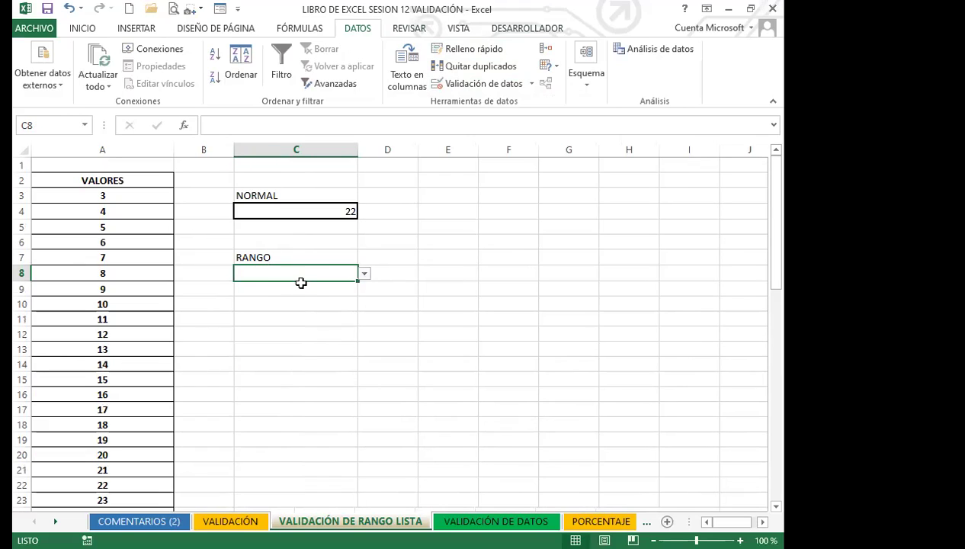
Test the dropdown list in C8 by choosing the third person's name below the LISTA heading
left_click(364, 275)
mouse_move(365, 304)
left_mouse_down()
mouse_move(364, 354)
mouse_move(365, 293)
left_mouse_up()
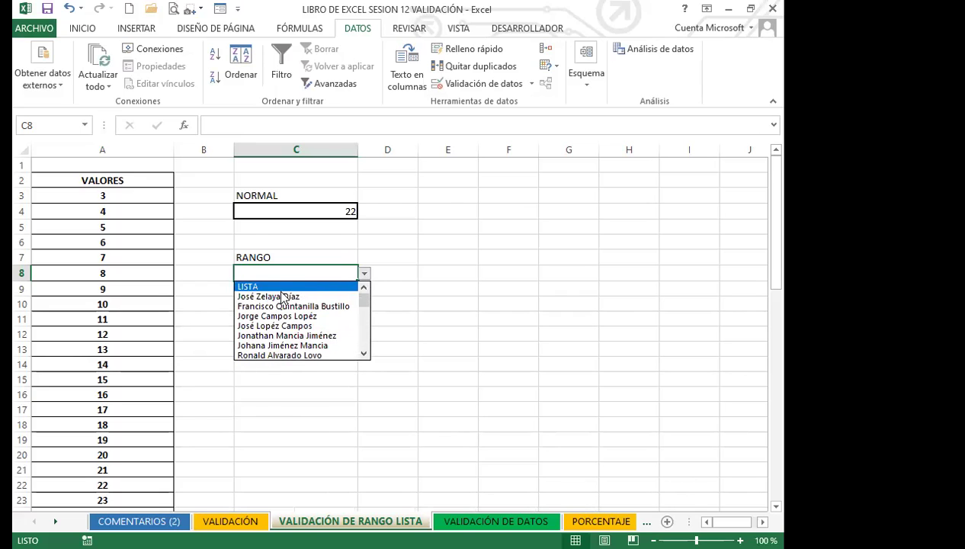
left_click(259, 315)
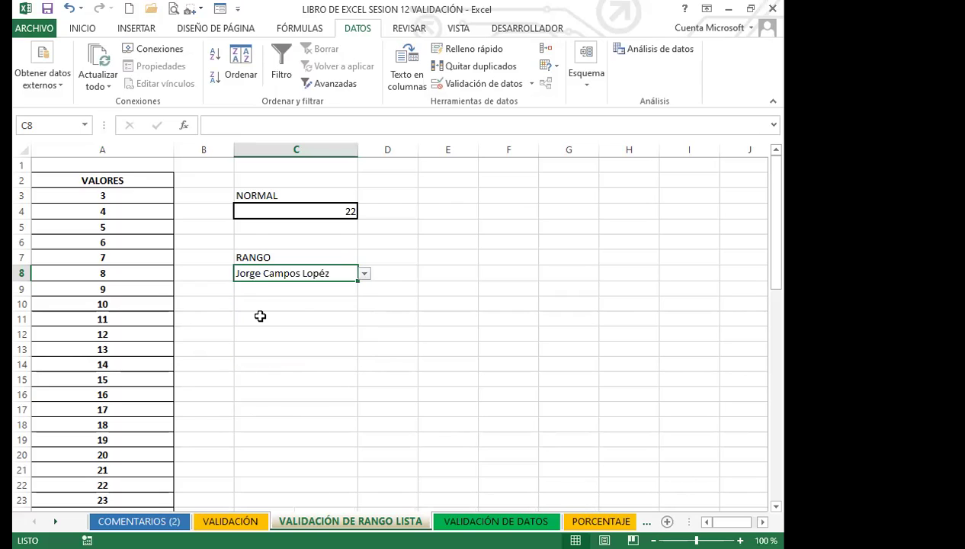
left_click(331, 299)
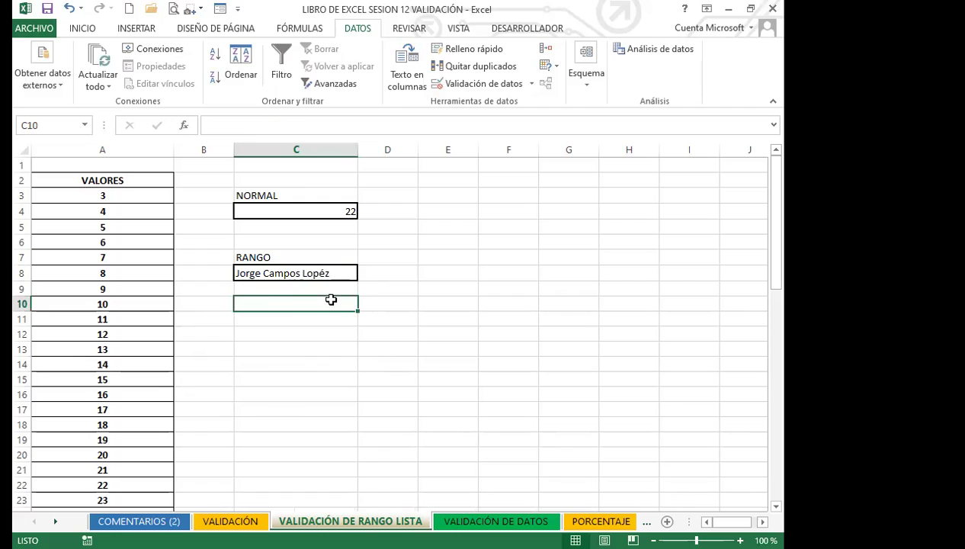
left_click(283, 274)
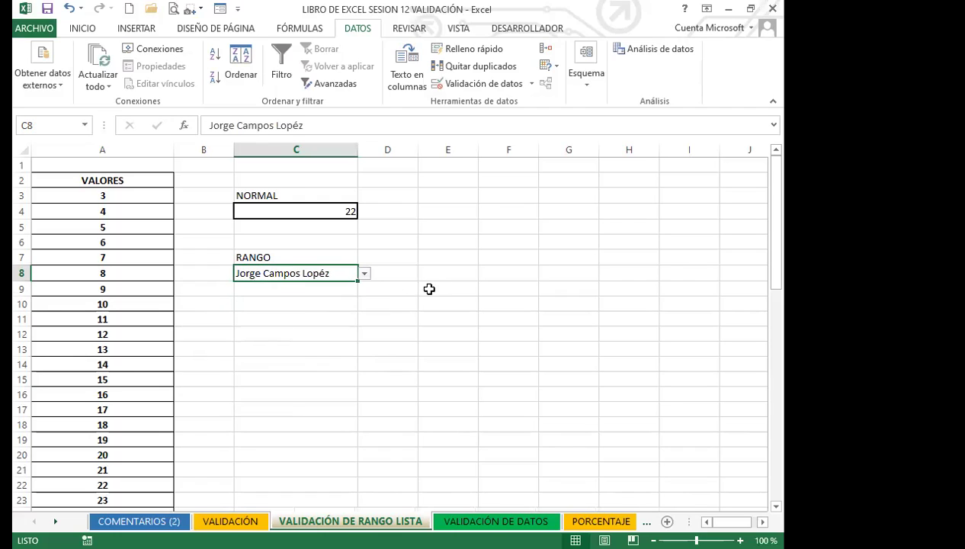
left_click_drag(437, 267, 428, 440)
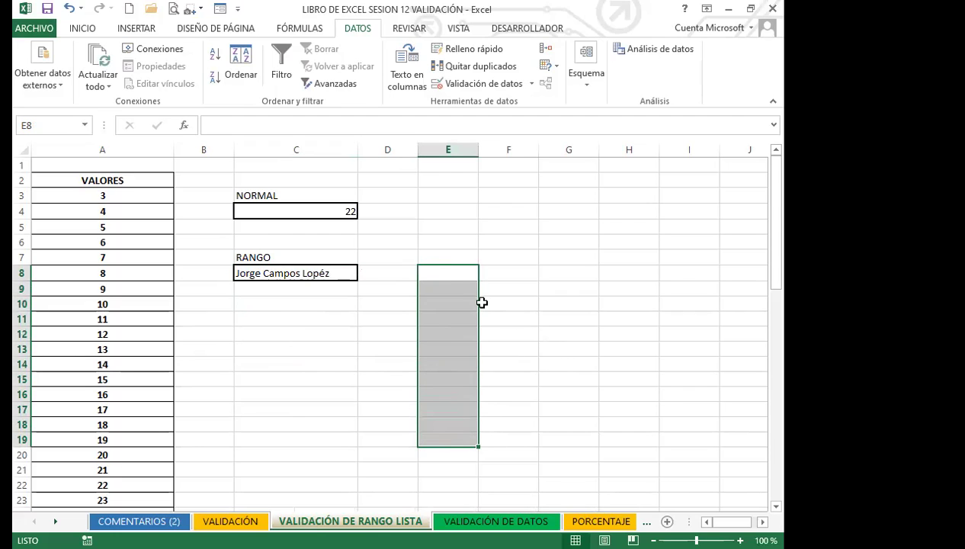
left_click(275, 273)
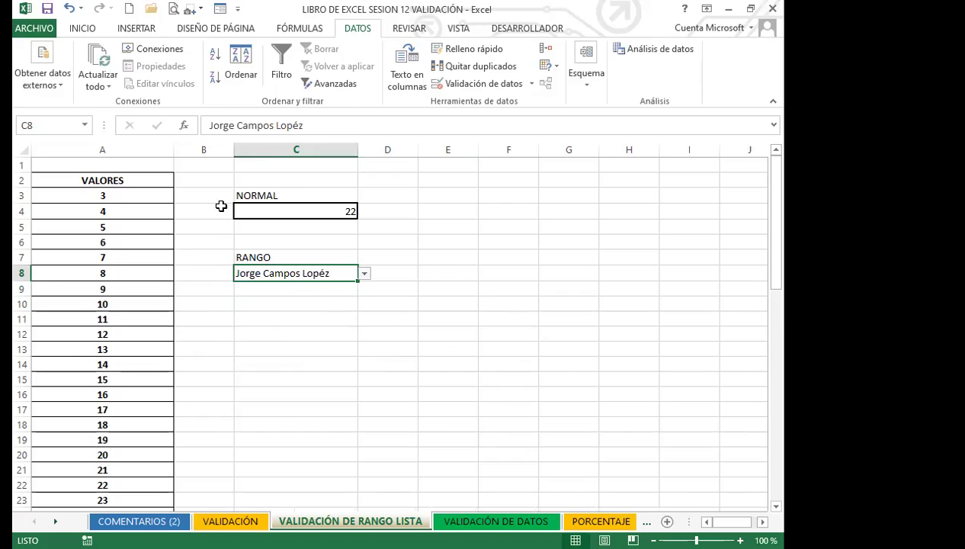
left_click(313, 333)
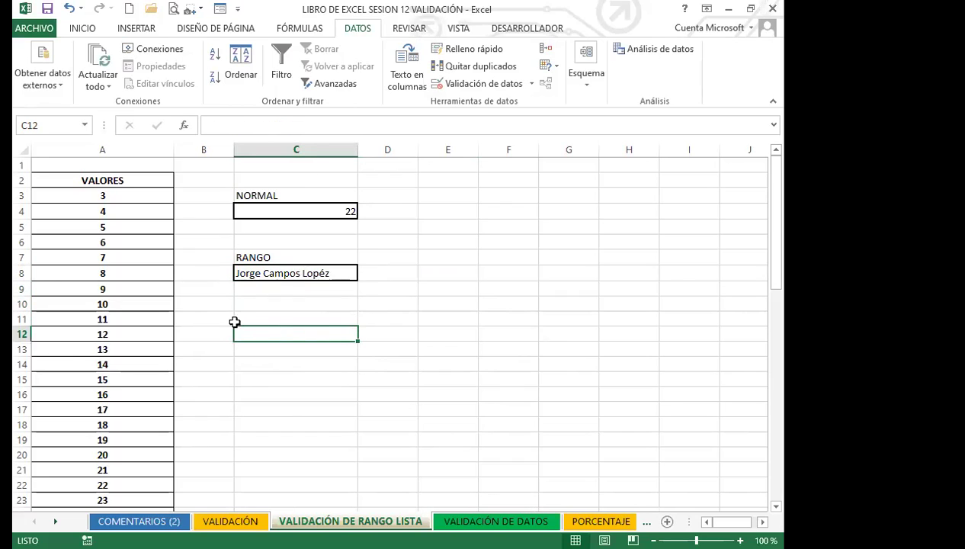
left_click(292, 371)
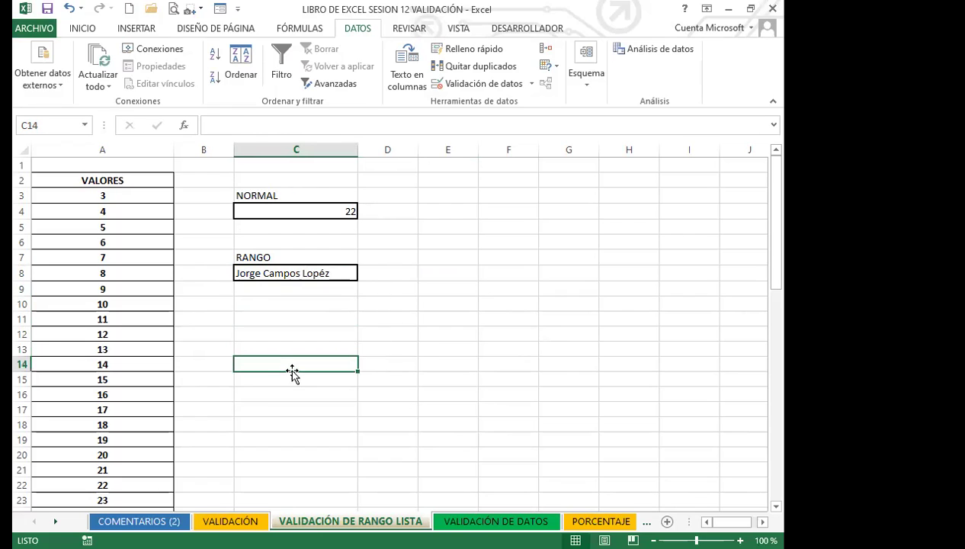
left_click(278, 273)
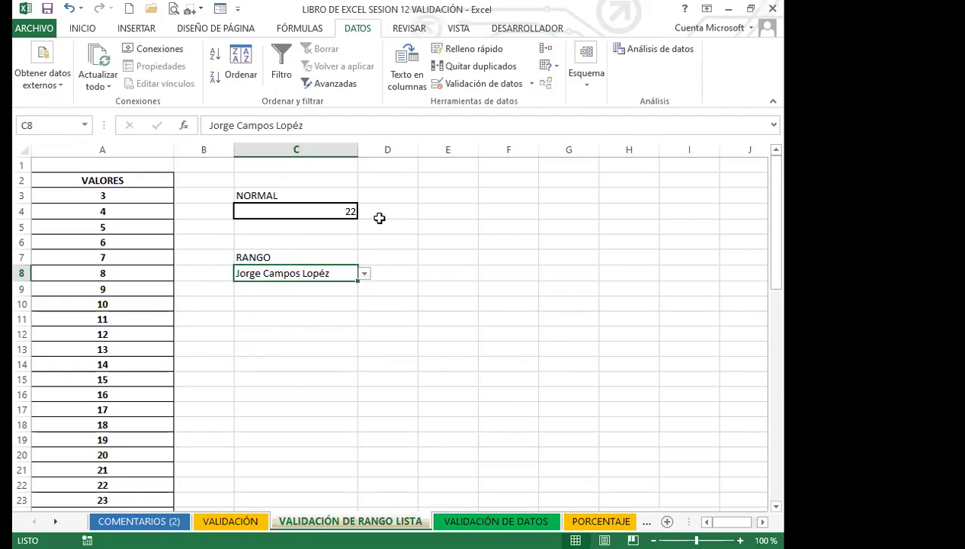
left_click(364, 274)
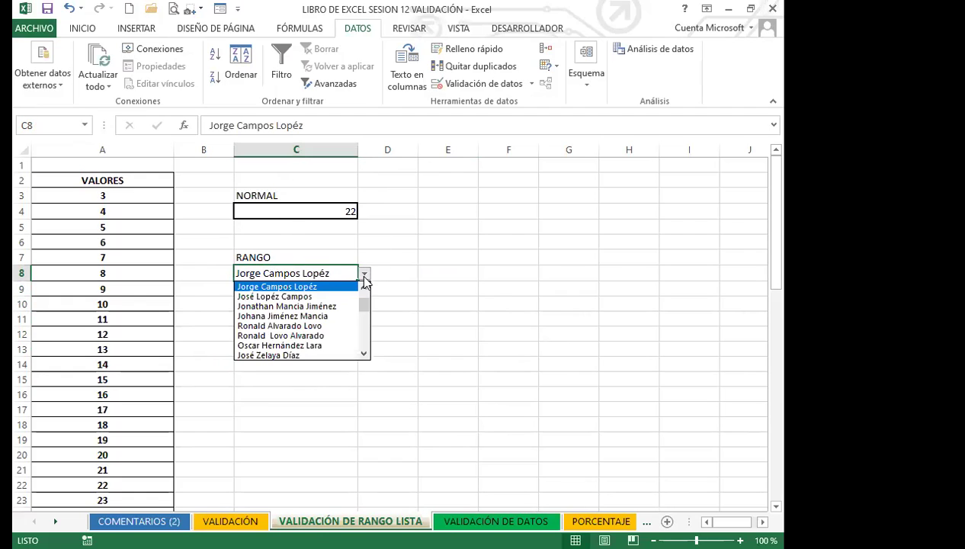
left_click(305, 276)
Title the validation error alert of the NORMAL cell C4 ALTO, with the Detener style
left_click(308, 211)
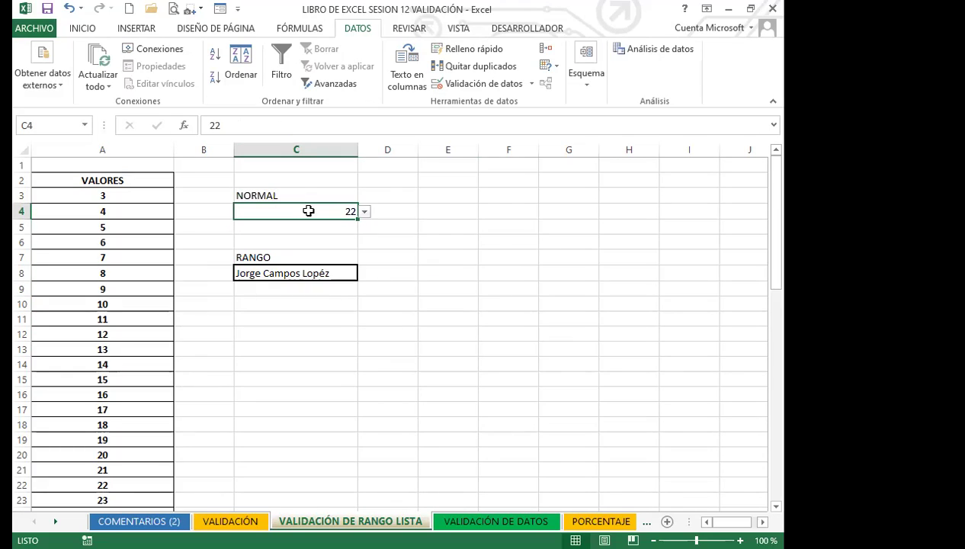
left_click(531, 85)
left_click(470, 104)
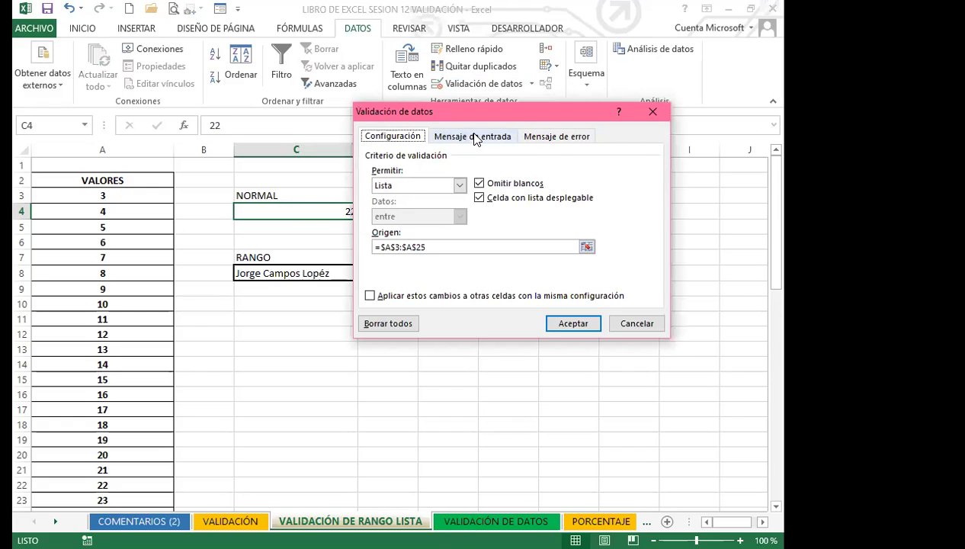
left_click(450, 137)
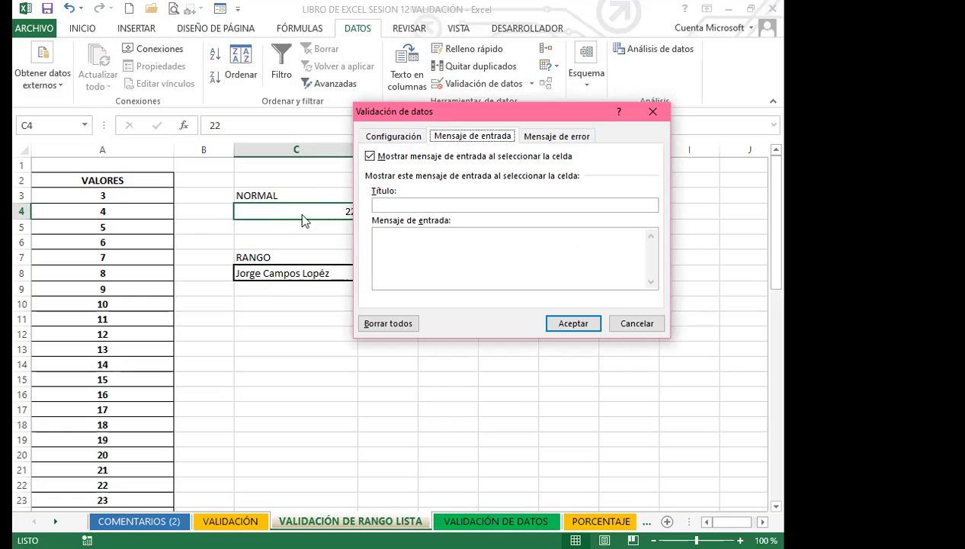
left_click(557, 137)
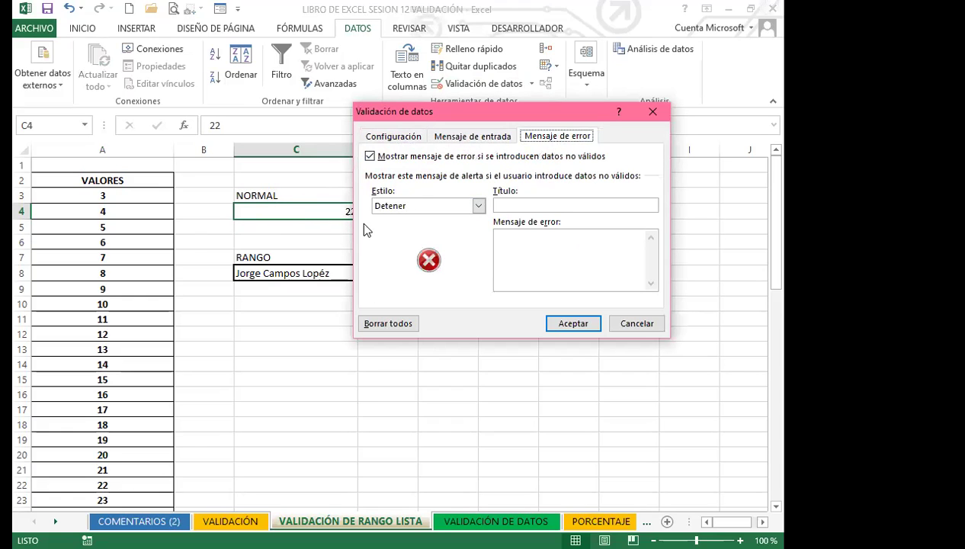
left_click(534, 205)
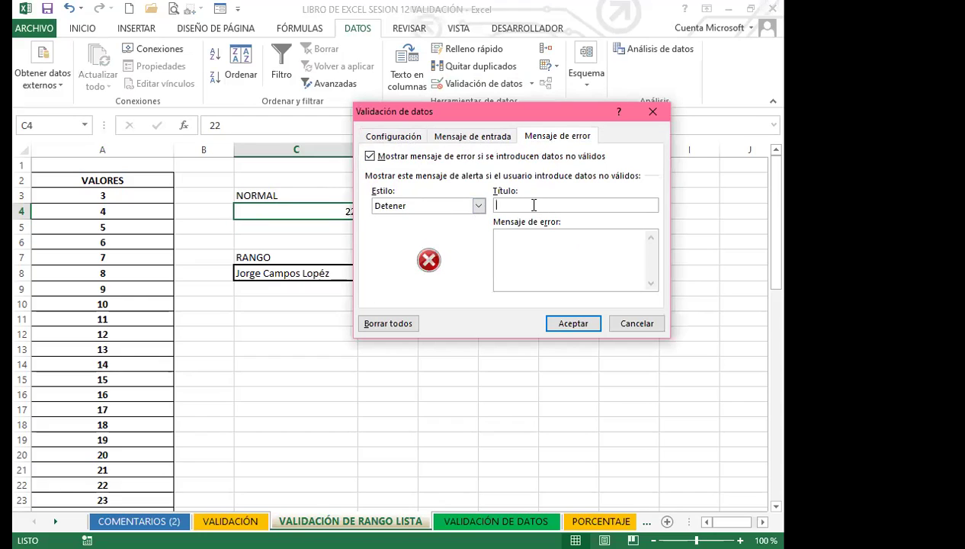
type("ALTO")
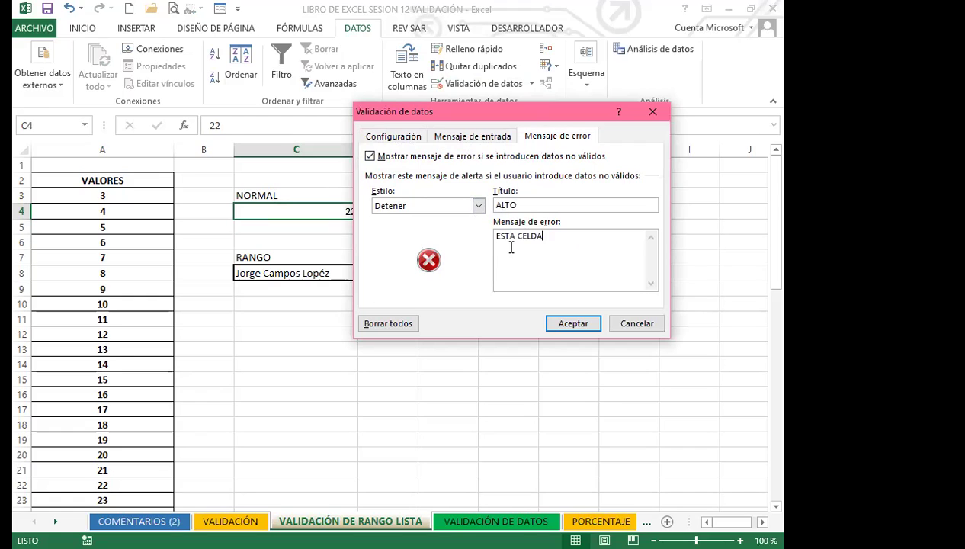
Set C4's validation error message to LA CELDA TIENE VALIDACION DE LISTA and apply it
key("BackSpace")
key("BackSpace")
key("BackSpace")
key("BackSpace")
key("BackSpace")
key("BackSpace")
key("BackSpace")
key("BackSpace")
key("BackSpace")
key("BackSpace")
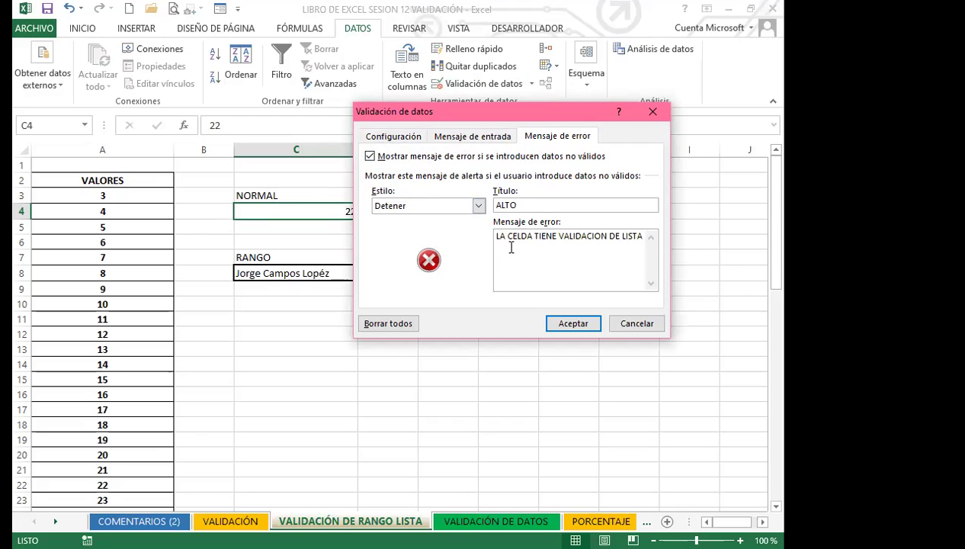
left_click(571, 327)
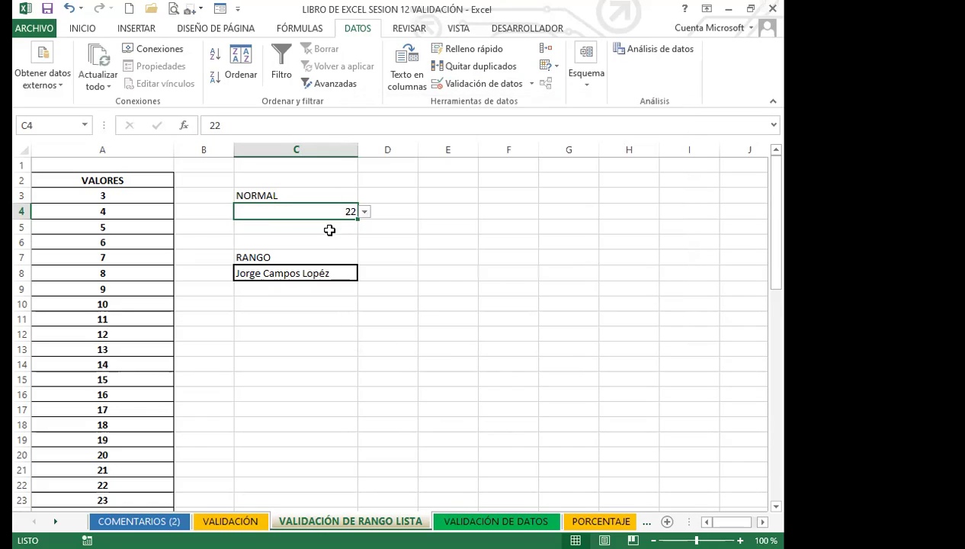
Try to enter 1, a value outside the list, in C4 to test the error alert, and check the dropdown values
left_click(364, 212)
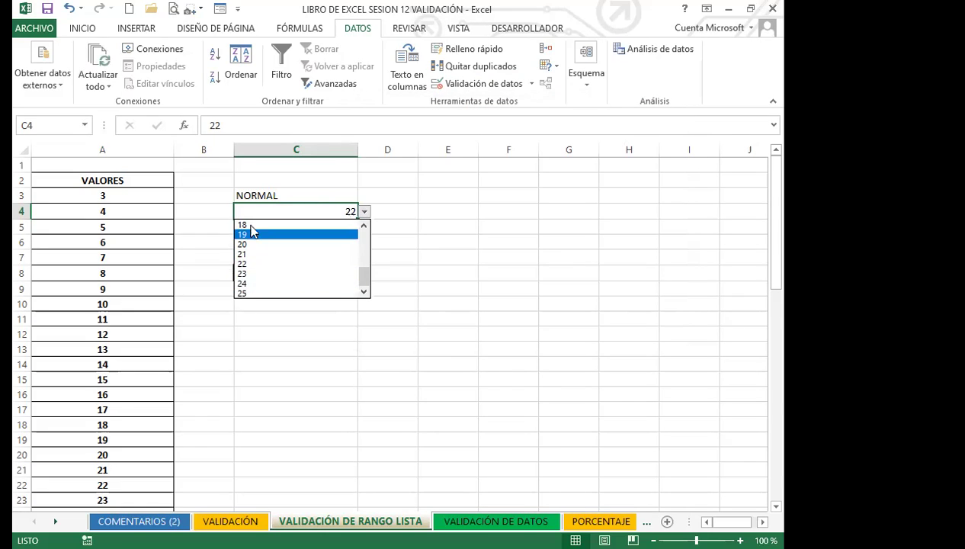
left_click_drag(363, 273, 365, 222)
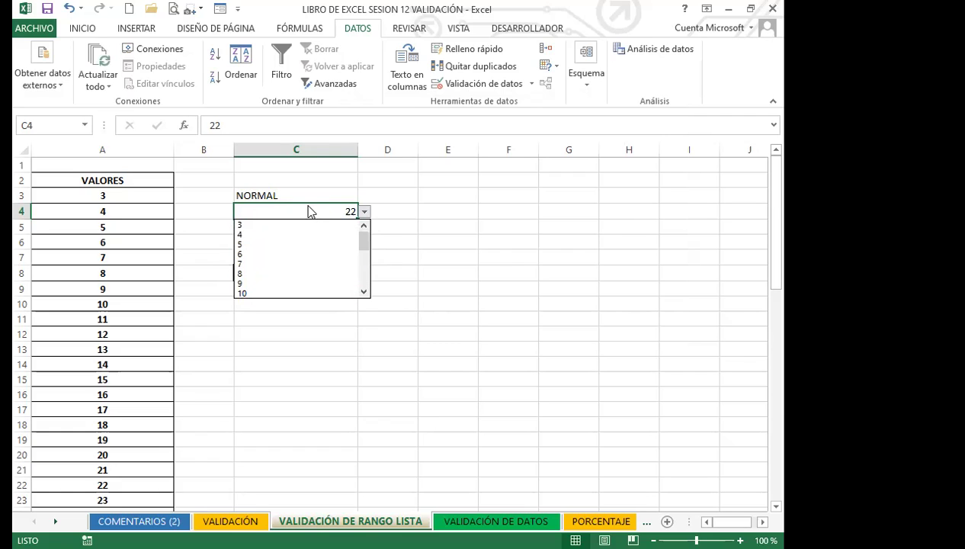
left_click(309, 211)
type("1")
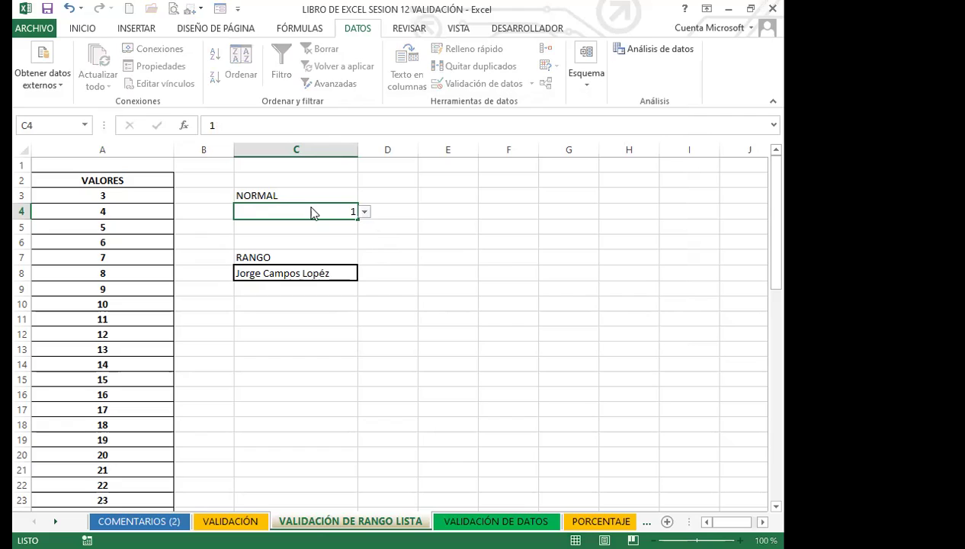
key("Return")
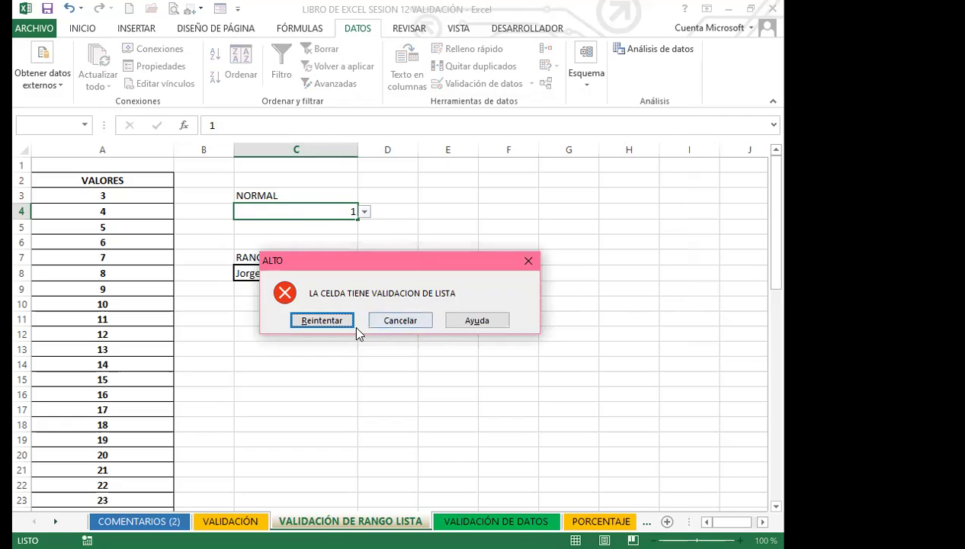
left_click(528, 260)
left_click(365, 212)
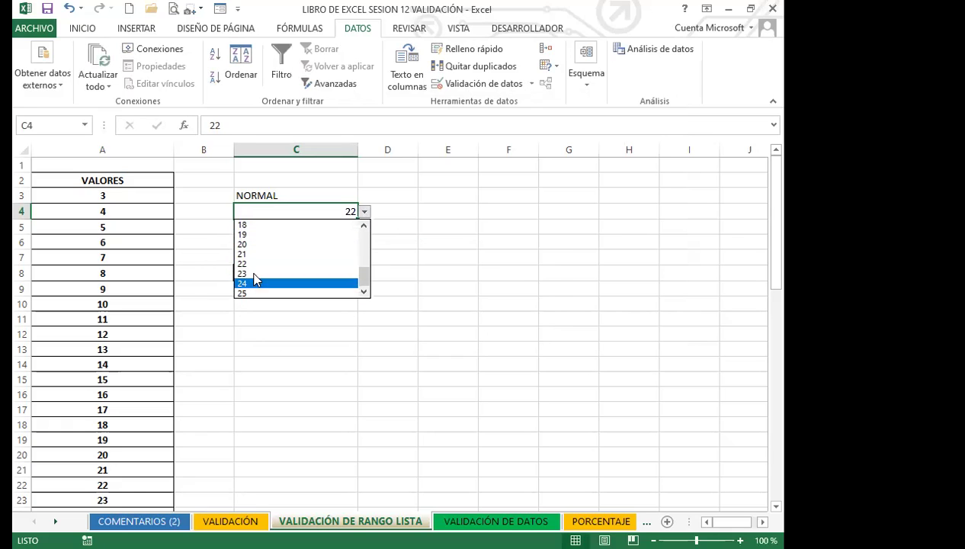
Replace the first three entries of the VALORES column, A3 to A5, with 1, 0 and 3
left_click(120, 197)
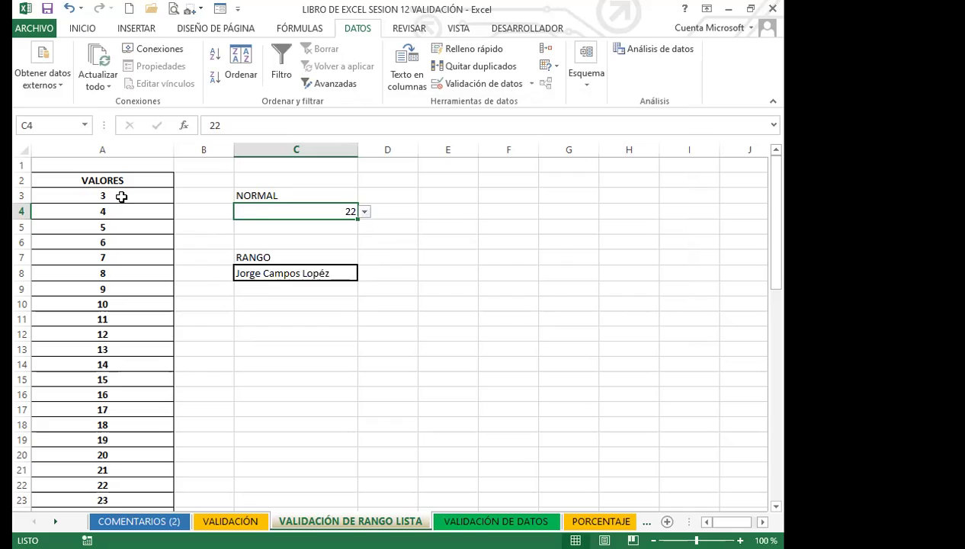
left_click(121, 196)
type("1")
key("Return")
type("0")
key("Return")
type("3")
key("Return")
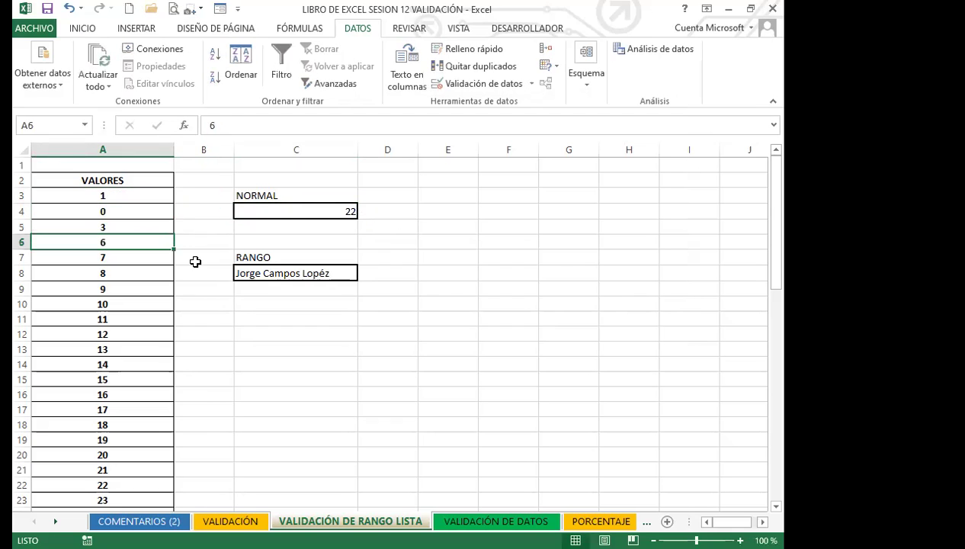
Check the dropdown list of the NORMAL cell C4 for the changed VALORES entries, without choosing a value
left_click(291, 395)
left_click(347, 210)
left_click(369, 210)
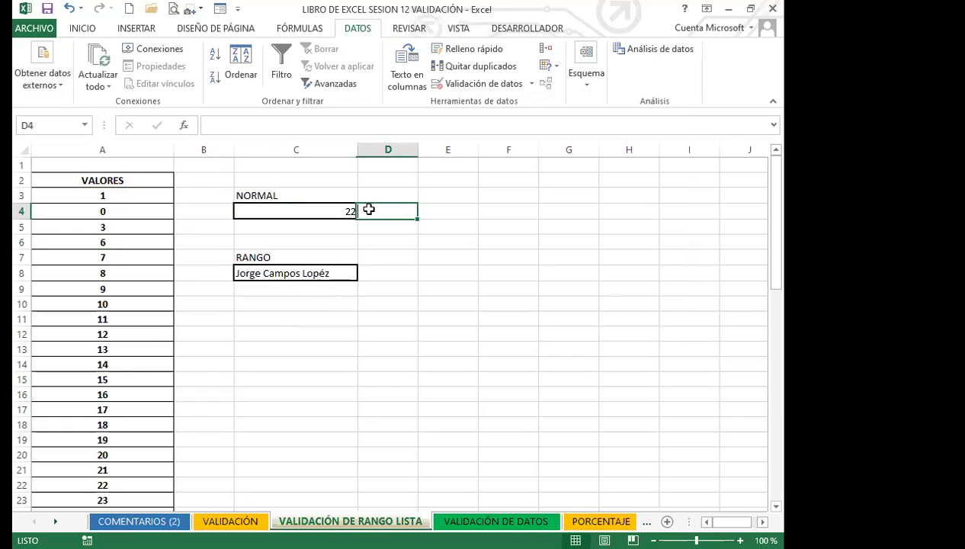
left_click(333, 211)
left_click(365, 212)
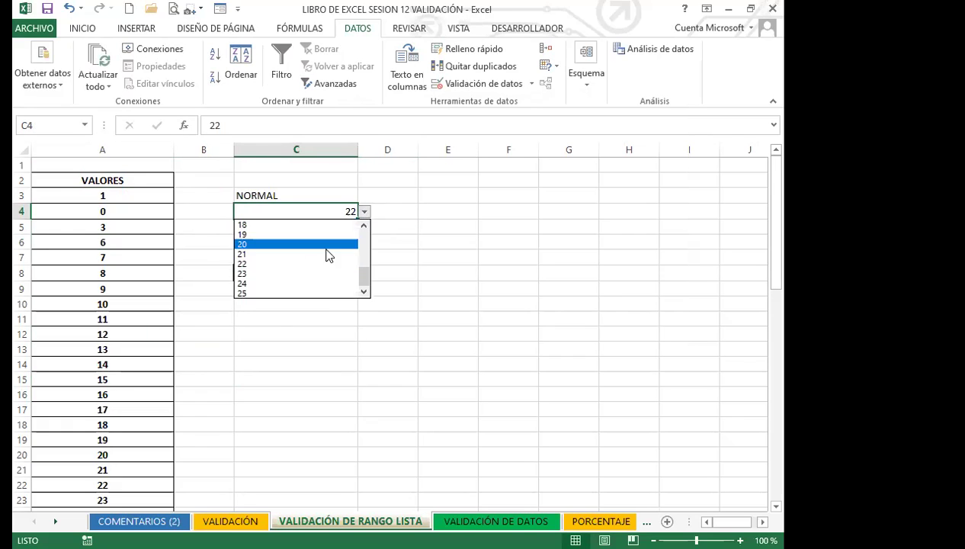
left_click_drag(365, 278, 365, 229)
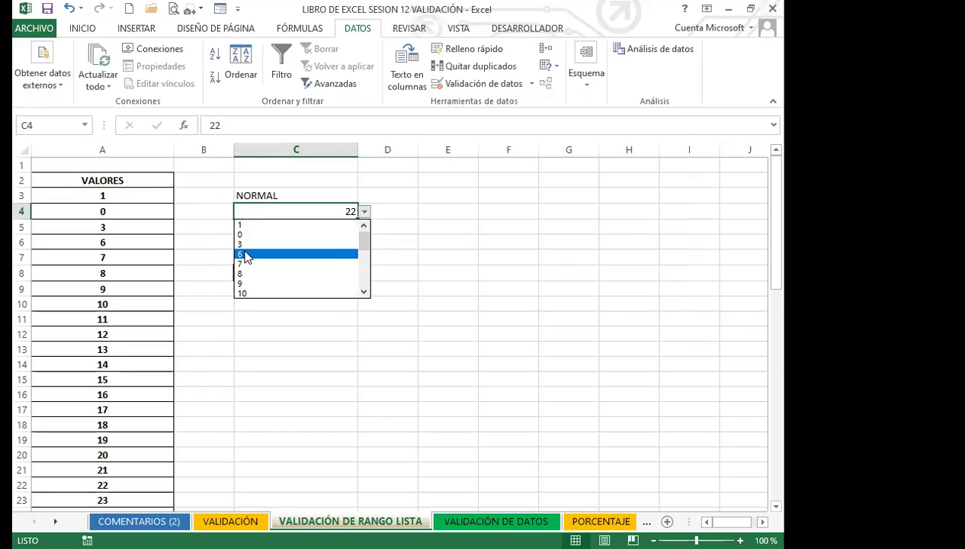
key("Escape")
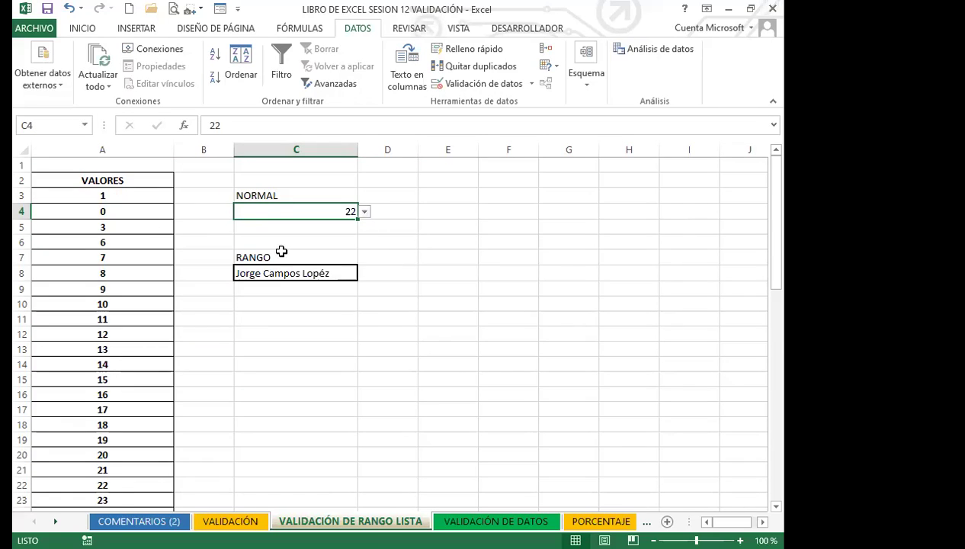
Append FFFFFF to the first name of the LISTA column in A29 and FFFFFFFF to the second in A30
scroll(107, 371, "down", 7)
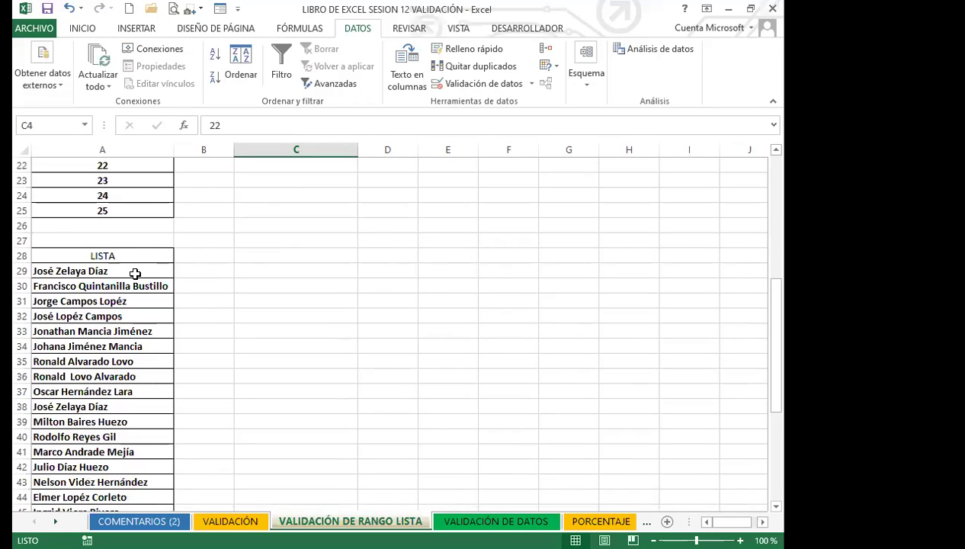
double_click(136, 273)
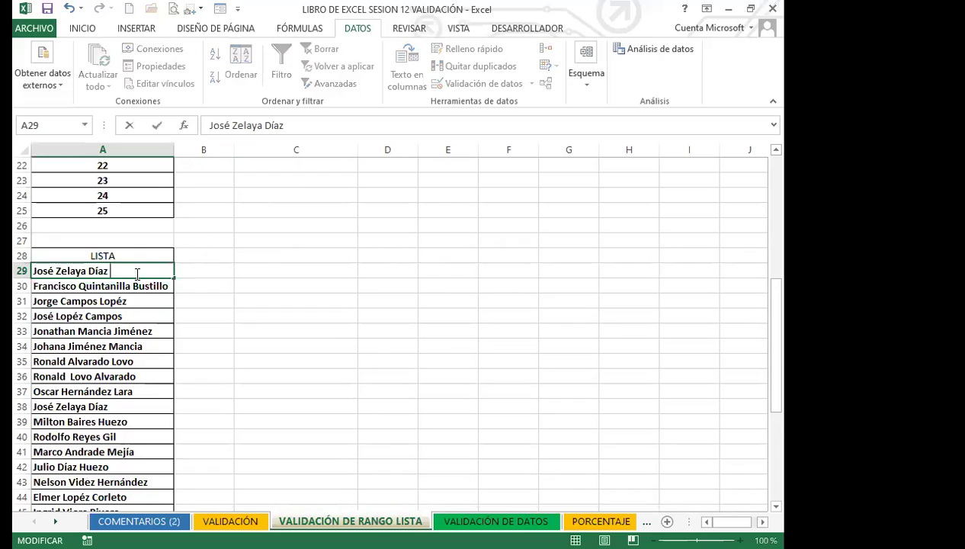
type("FFFFFF")
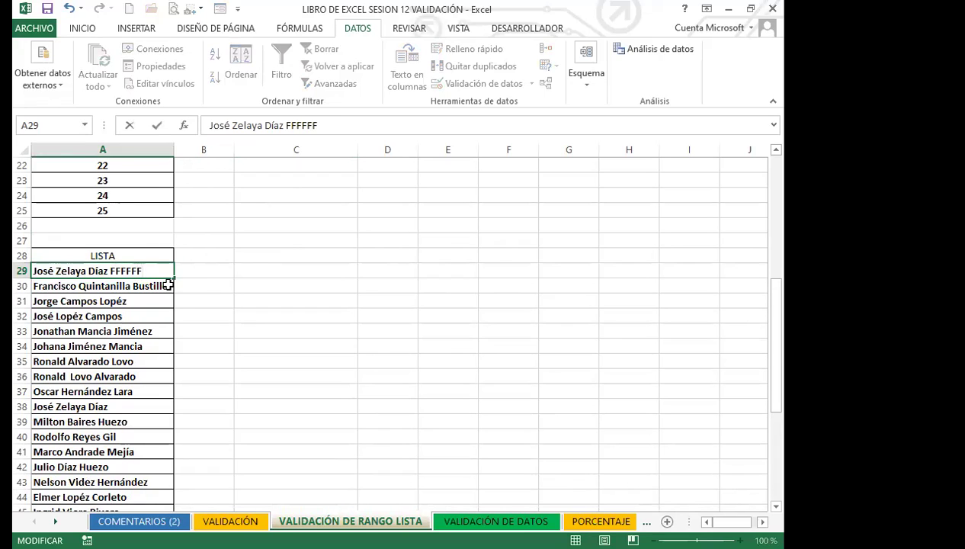
double_click(175, 284)
type("FFFFFFFF")
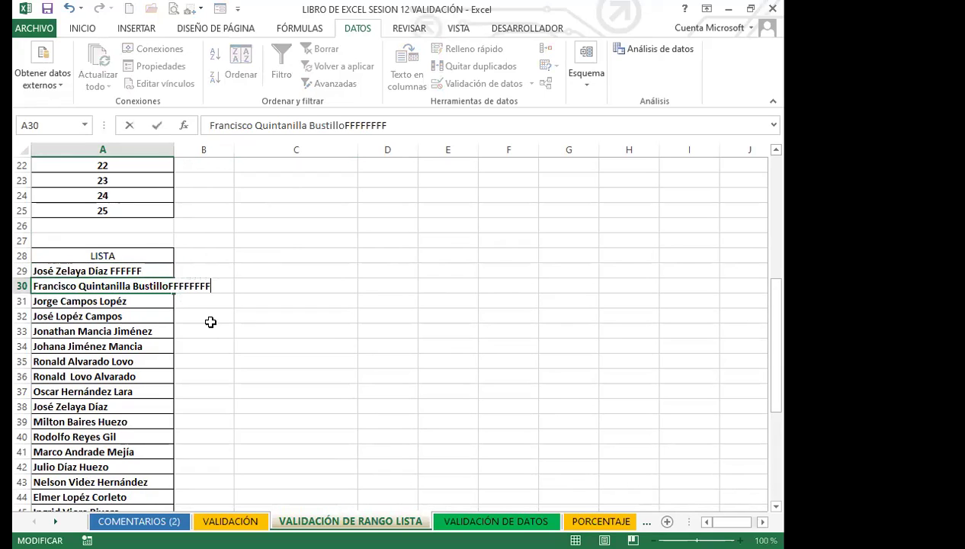
left_click(207, 316)
Check the dropdown list of the RANGO cell C8 for the edited LISTA names, keeping its current entry
scroll(259, 300, "up", 7)
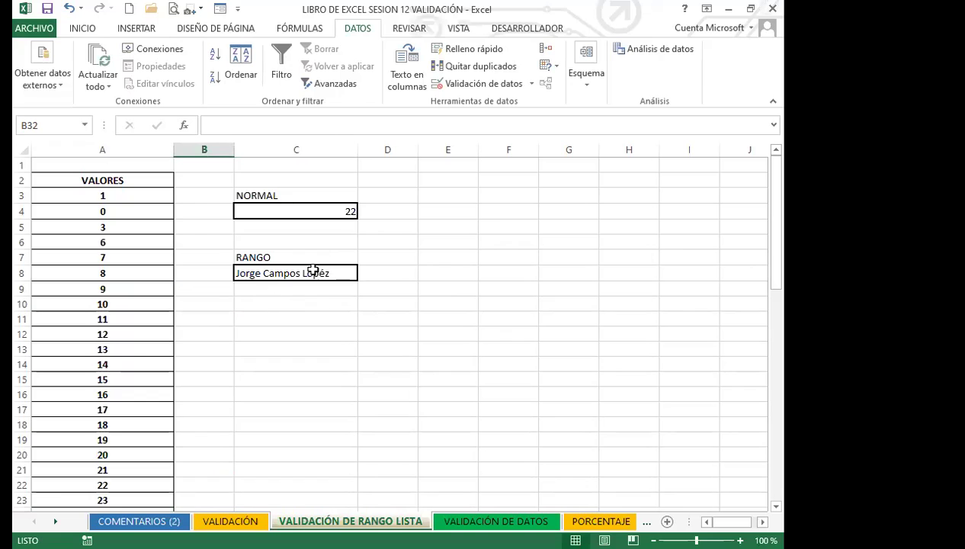
left_click(353, 276)
left_click(364, 274)
left_click_drag(366, 278, 410, 295)
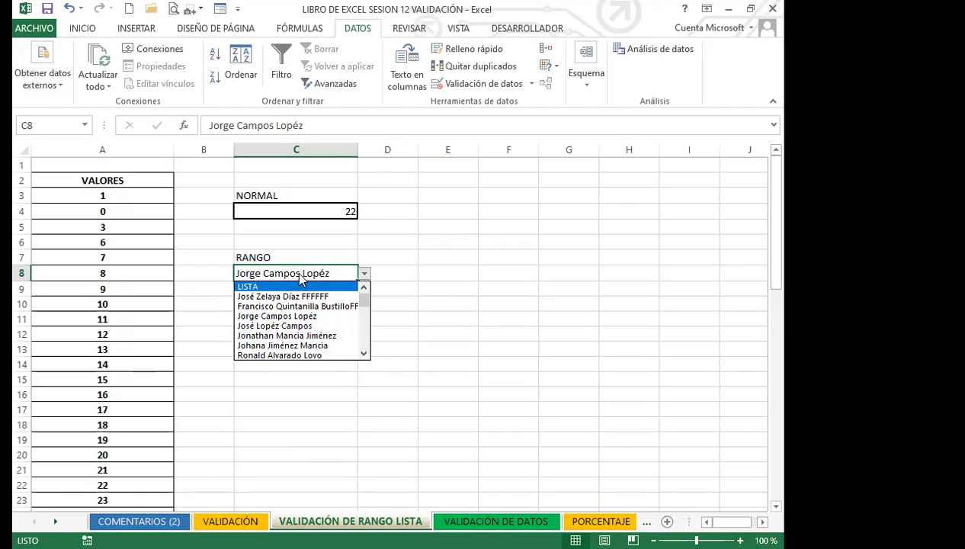
left_click(299, 273)
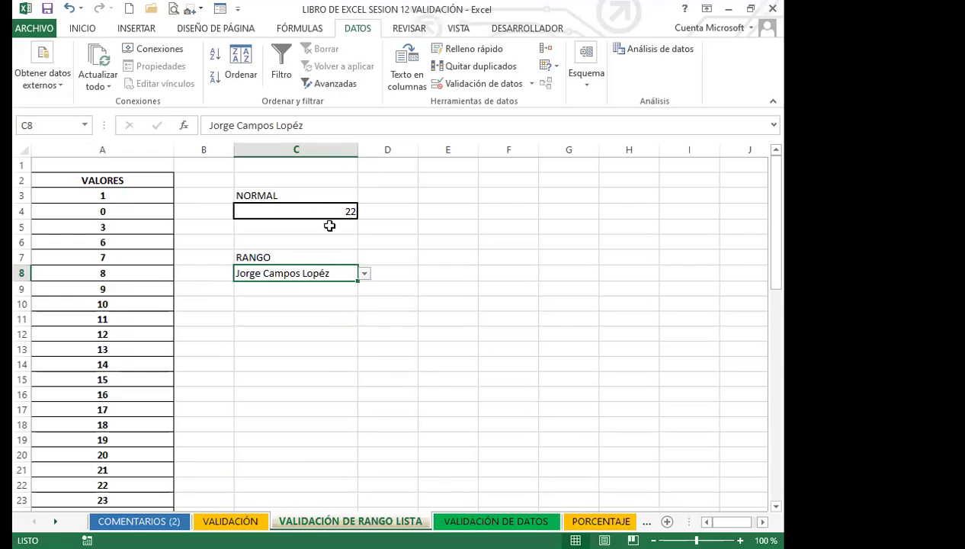
Compare the VALORES column entries with the options offered in the dropdown of the NORMAL cell C4
left_click(125, 198)
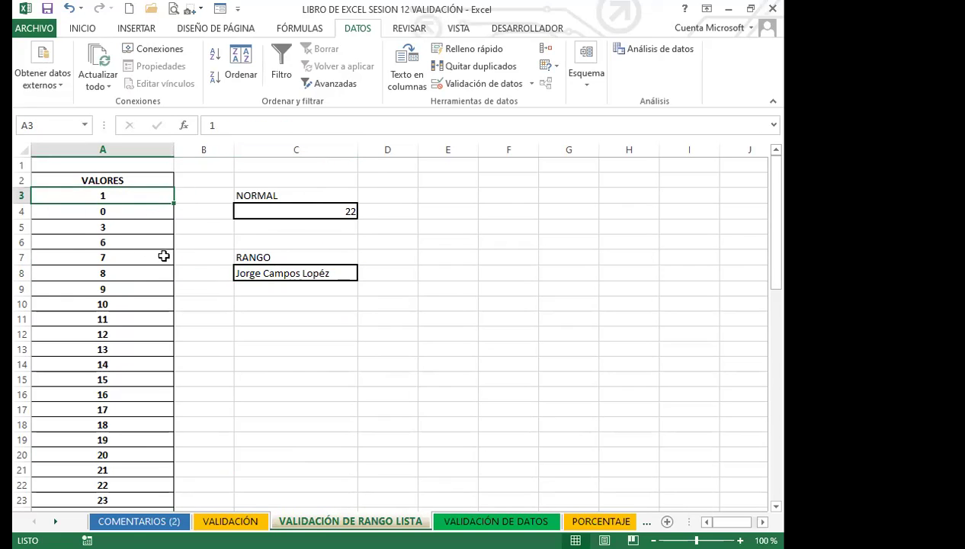
left_click(153, 284)
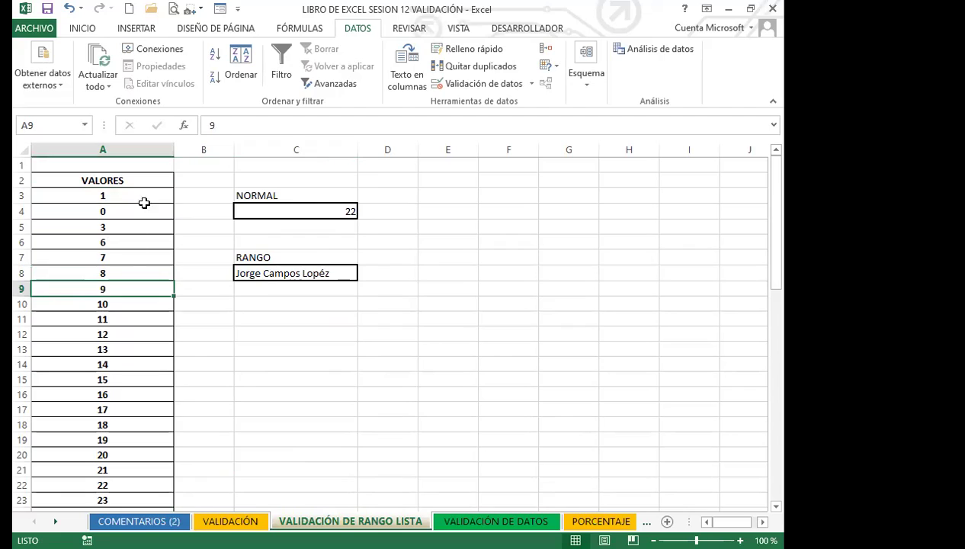
left_click(309, 213)
left_click(363, 212)
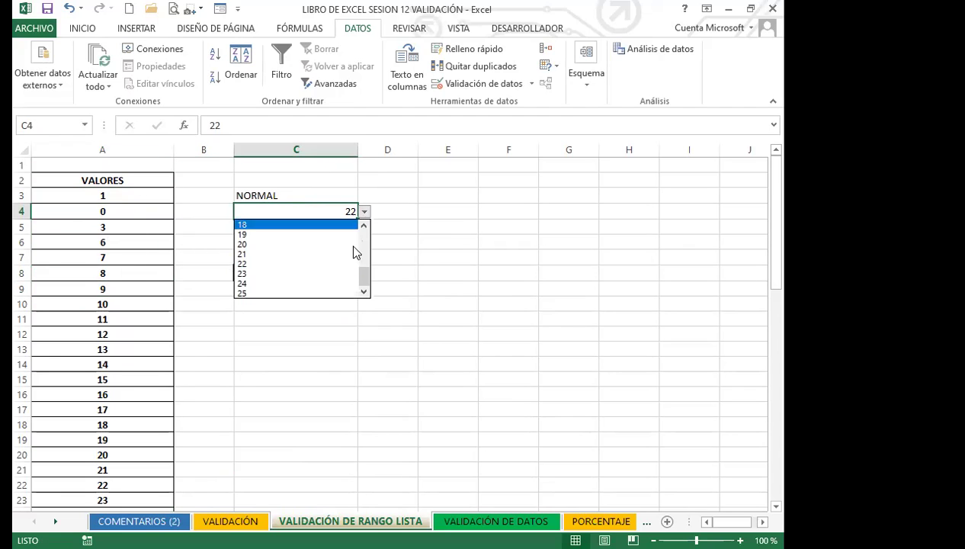
left_click_drag(362, 280, 315, 219)
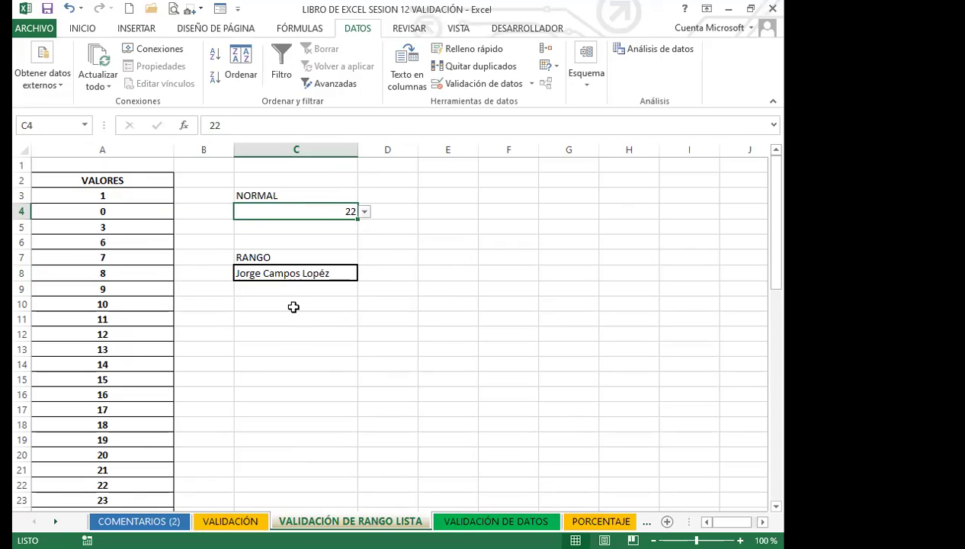
left_click(295, 305)
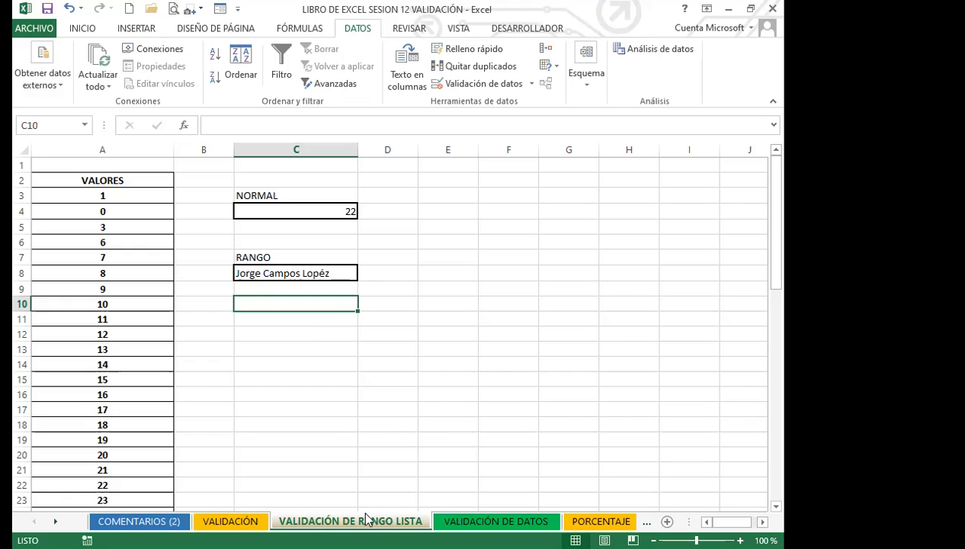
left_click(314, 350)
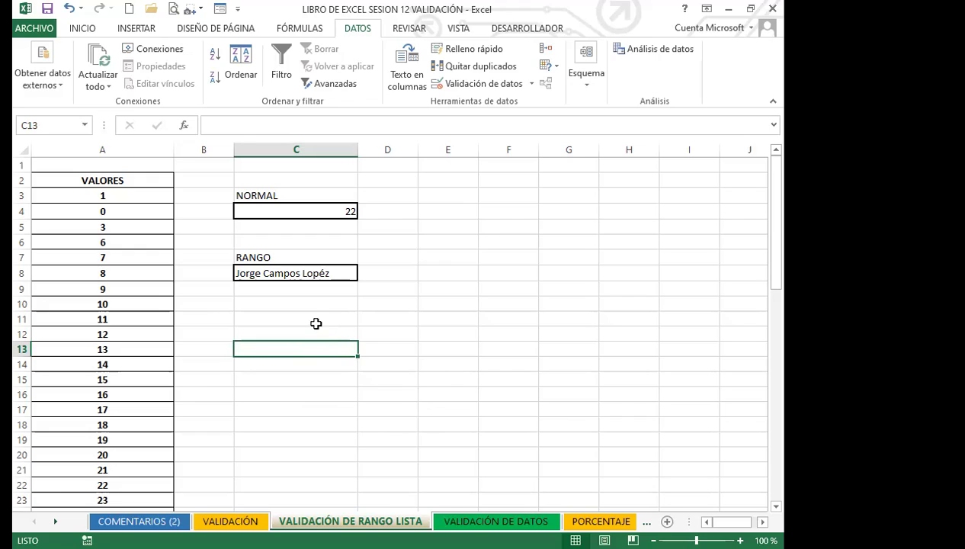
left_click(315, 320)
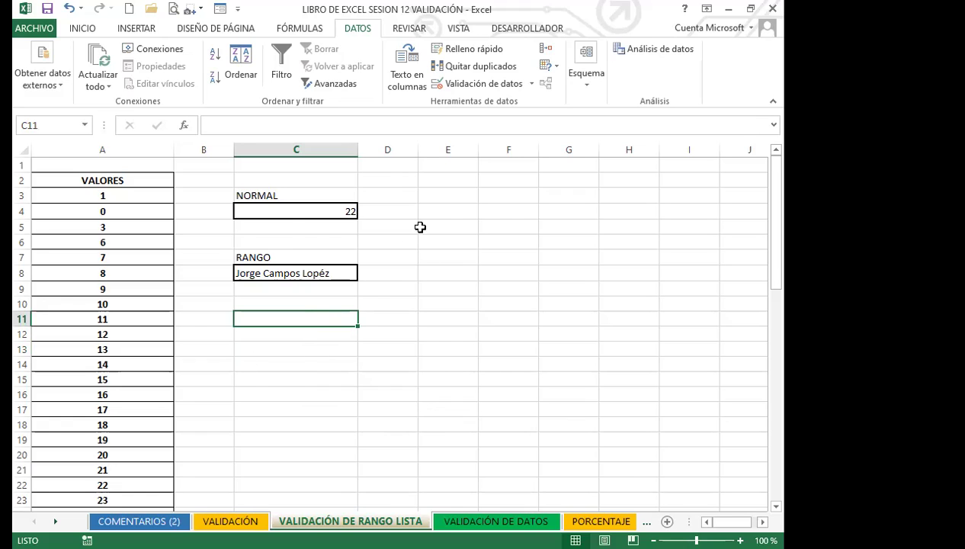
left_click(383, 272)
left_click(412, 226)
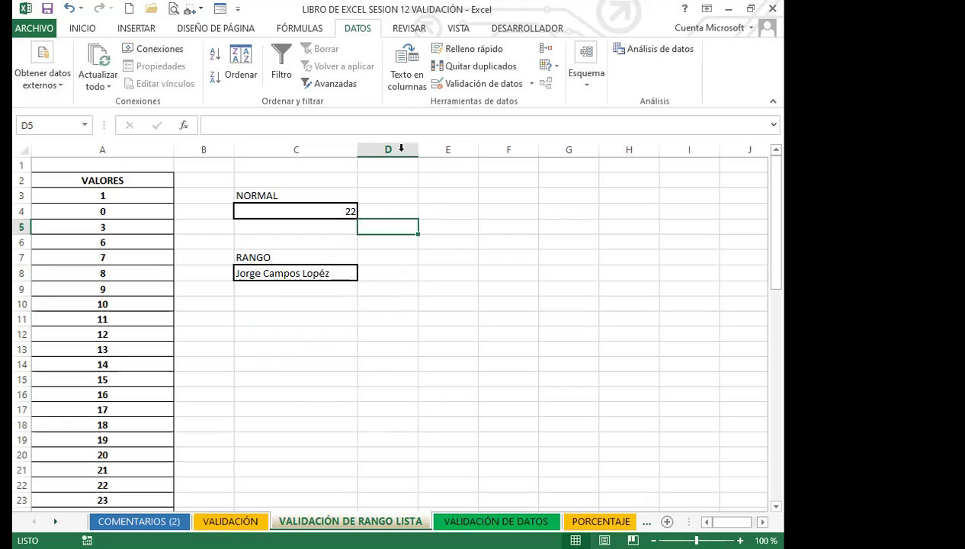
left_click(392, 289)
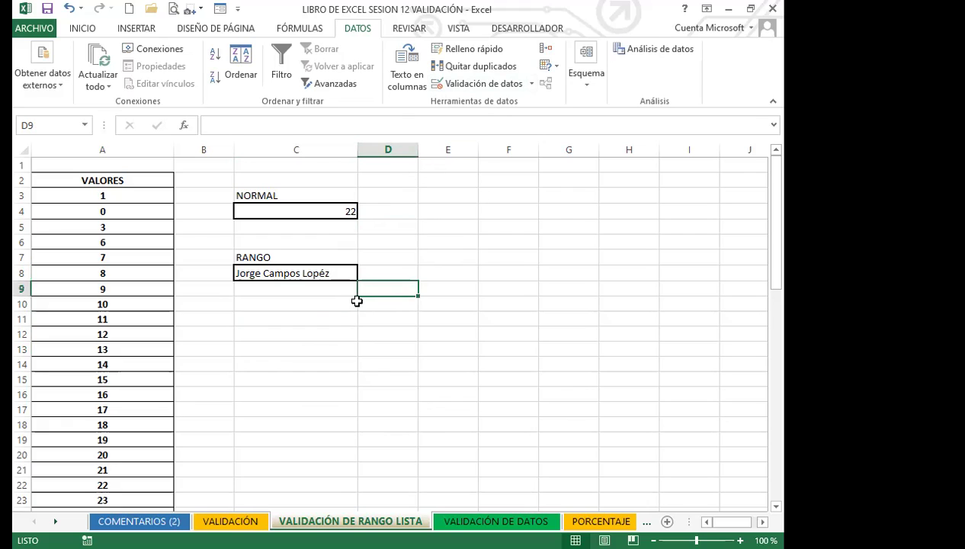
left_click(263, 333)
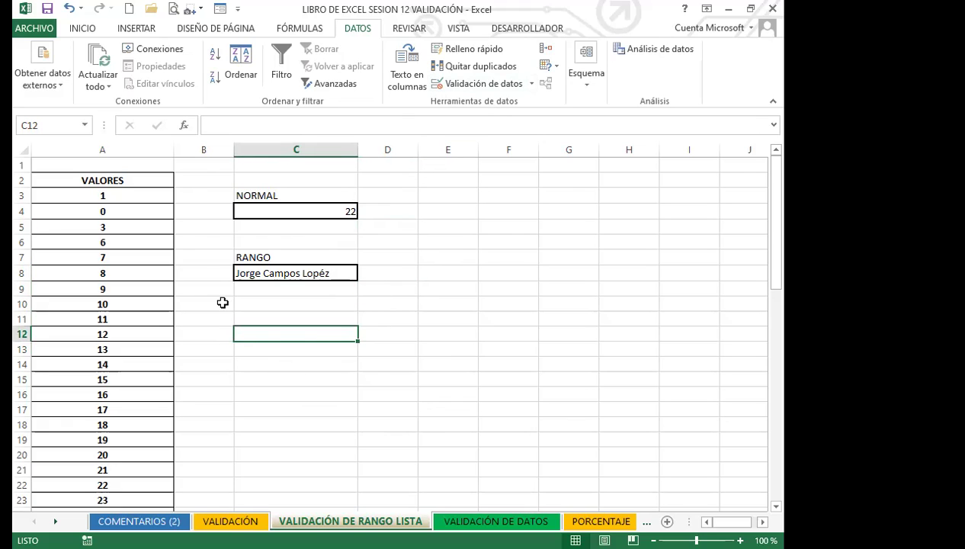
left_click_drag(390, 319, 387, 333)
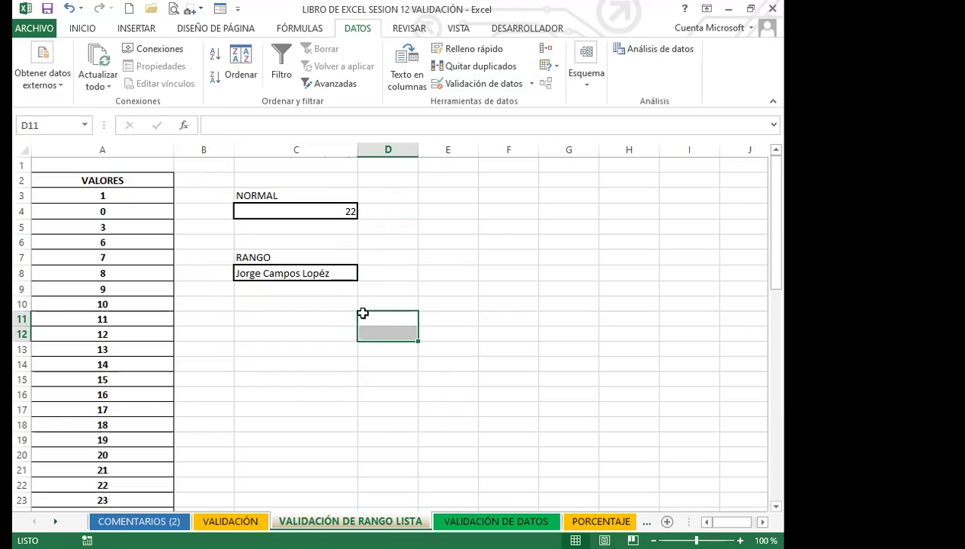
left_click(272, 316)
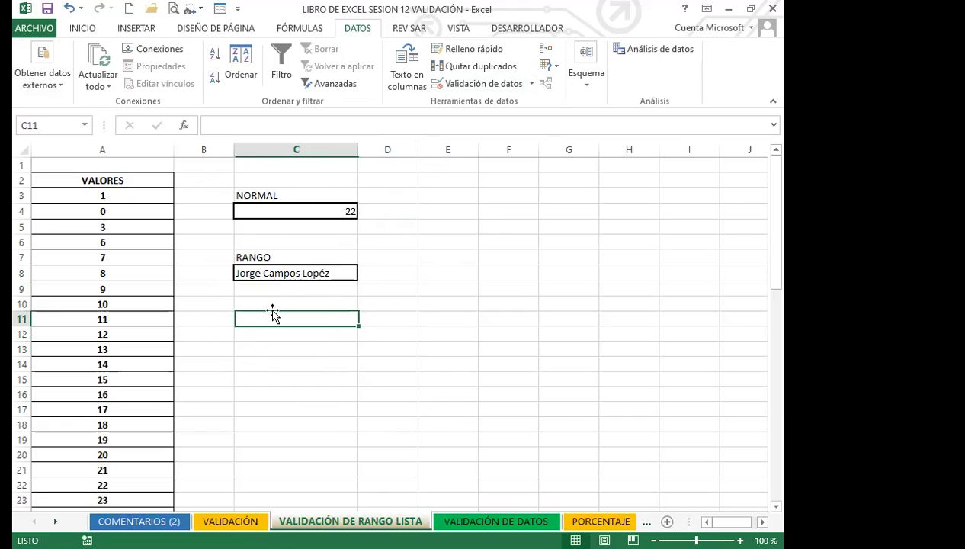
left_click(302, 335)
left_click(256, 314)
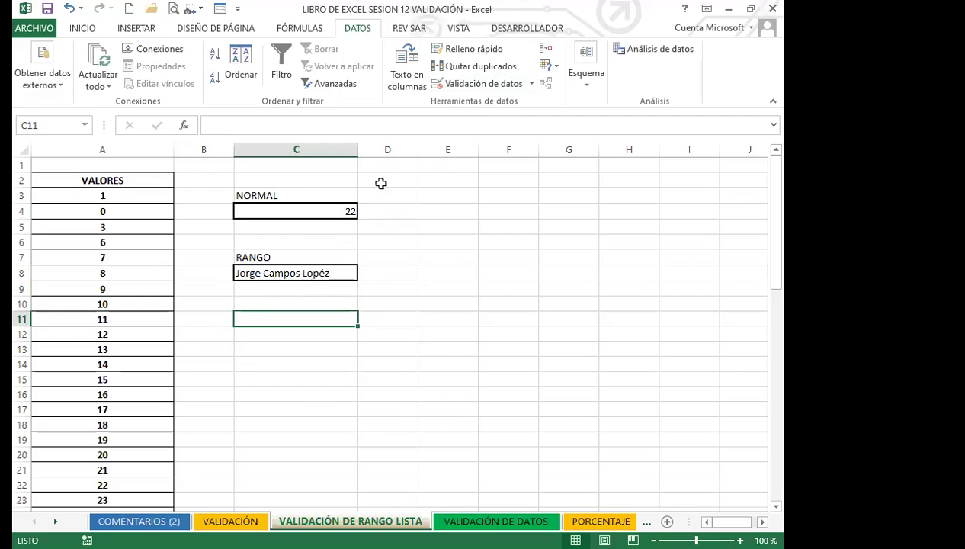
left_click(482, 83)
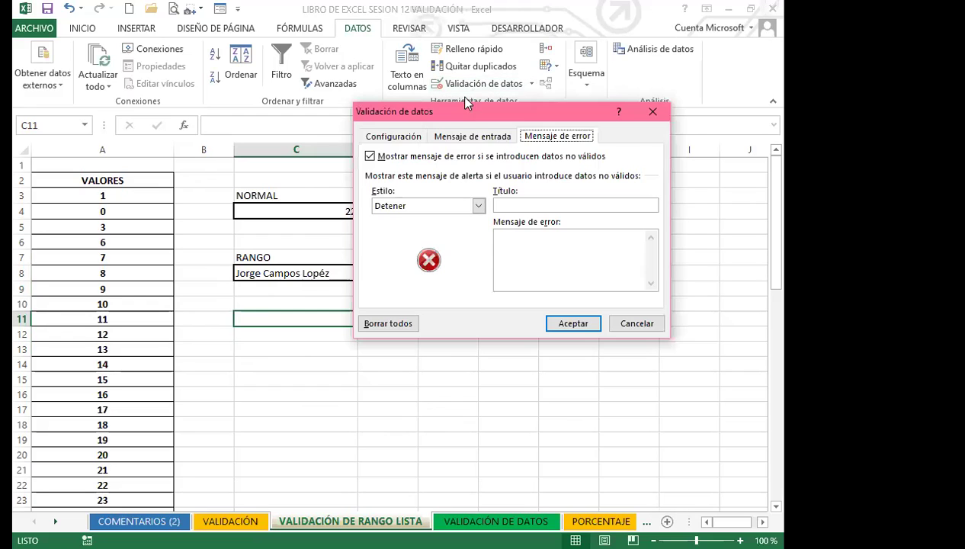
left_click(654, 112)
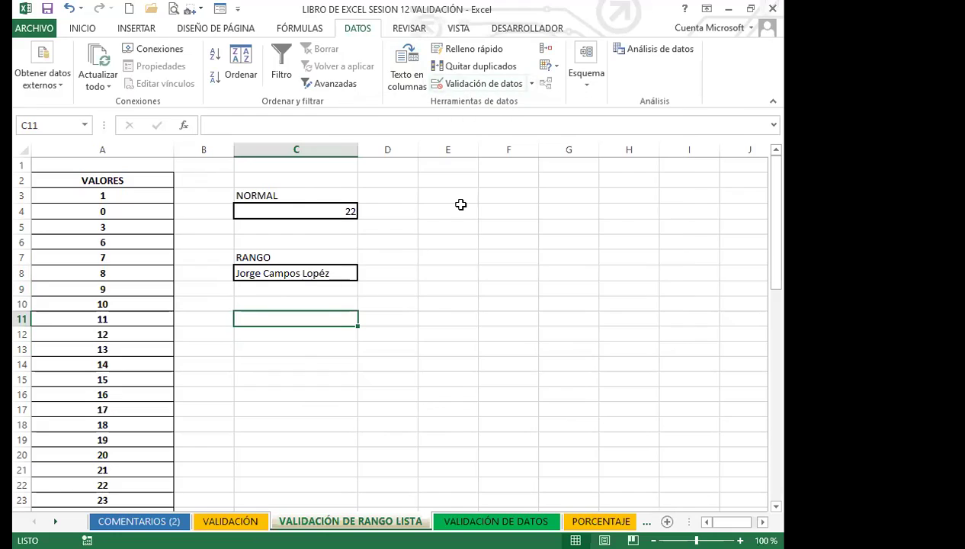
left_click(305, 335)
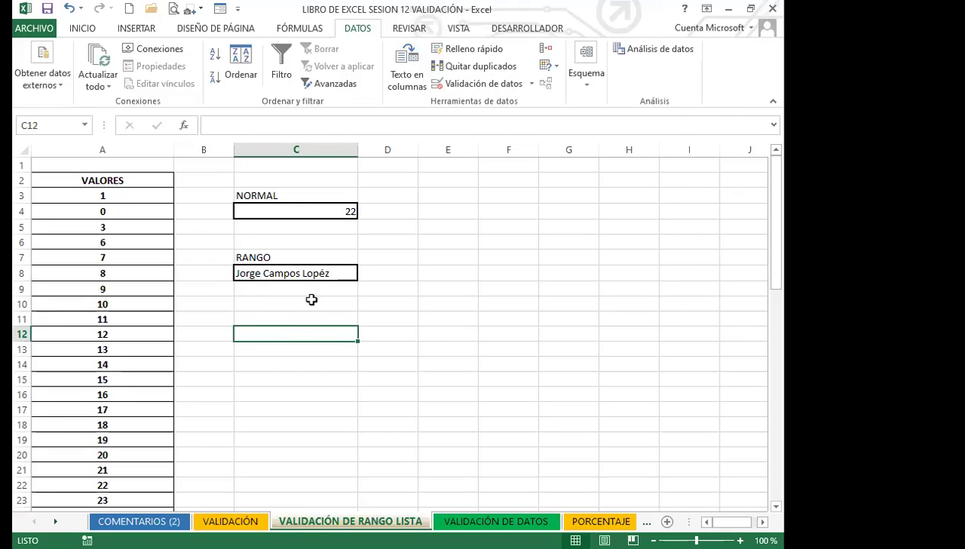
left_click_drag(315, 289, 314, 349)
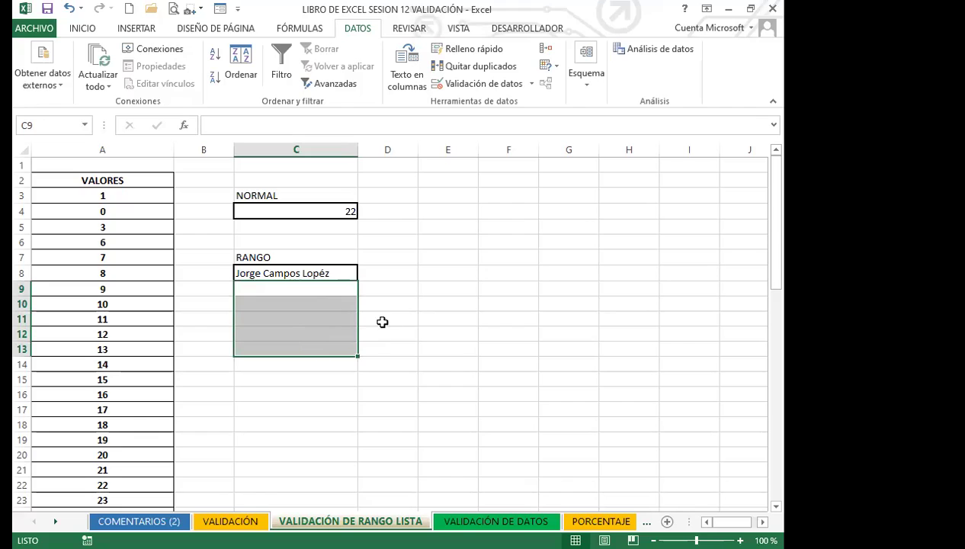
left_click(383, 317)
left_click_drag(318, 301, 371, 302)
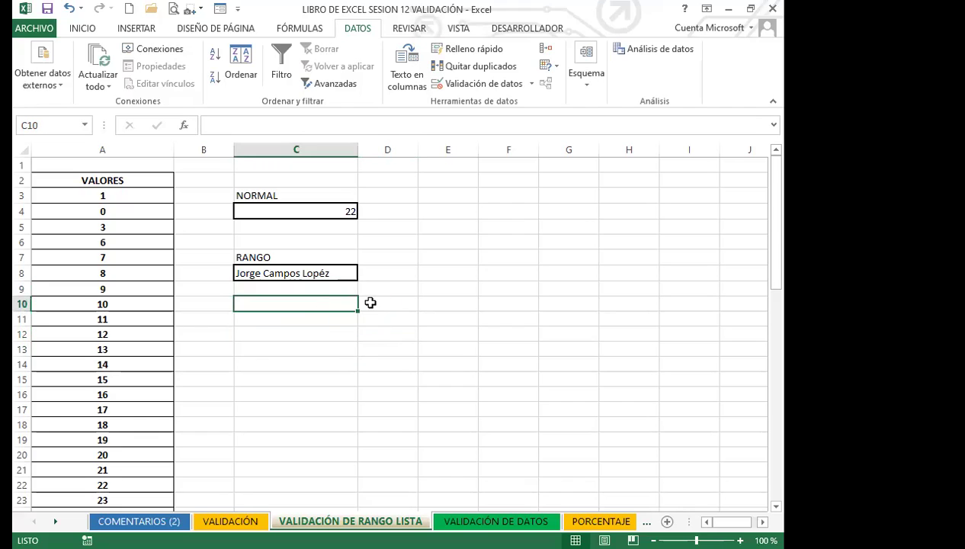
left_click(375, 303)
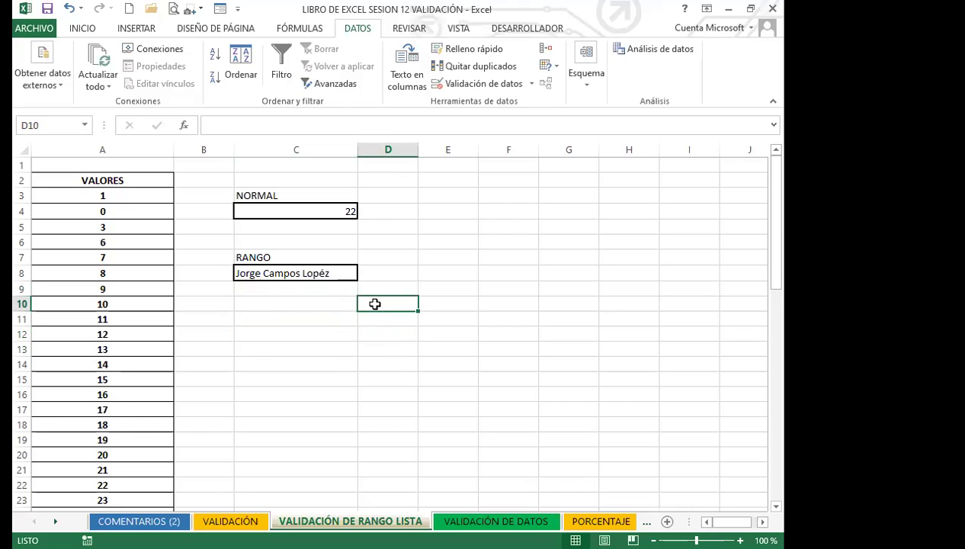
left_click(295, 305)
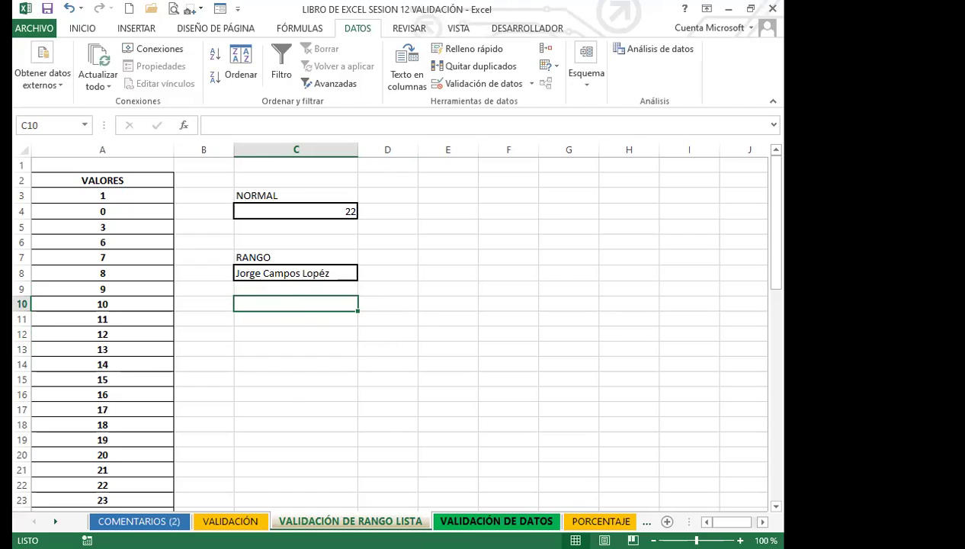
On the VALIDACIÓN DE DATOS sheet, start data validation for the PRODUCTO cells B2:B11, allowing only Número entero
key("ctrl+Page_Down")
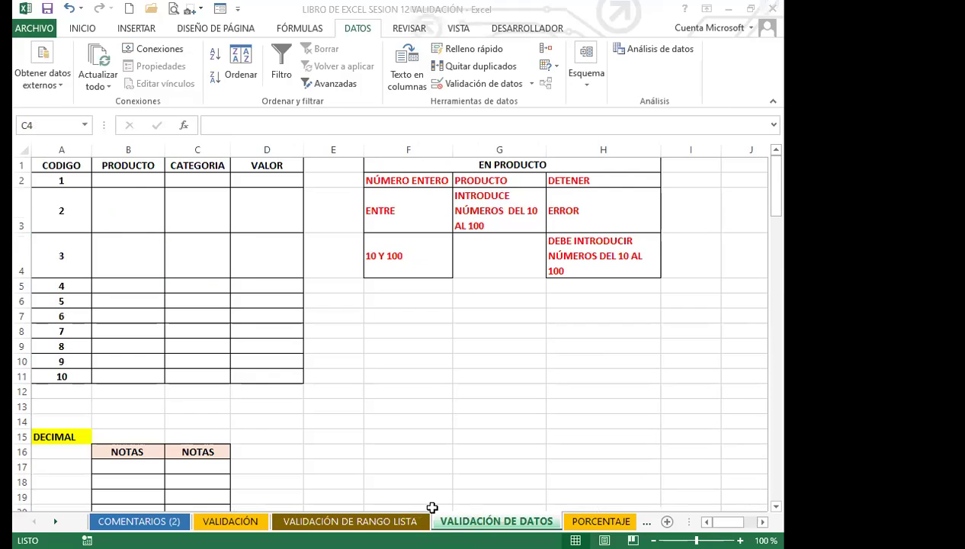
left_click(150, 222)
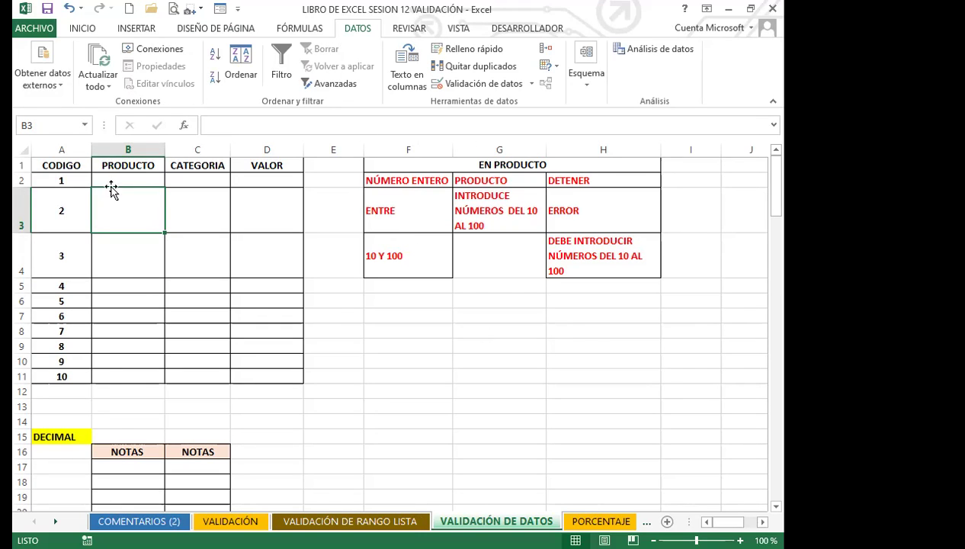
left_click_drag(116, 178, 114, 369)
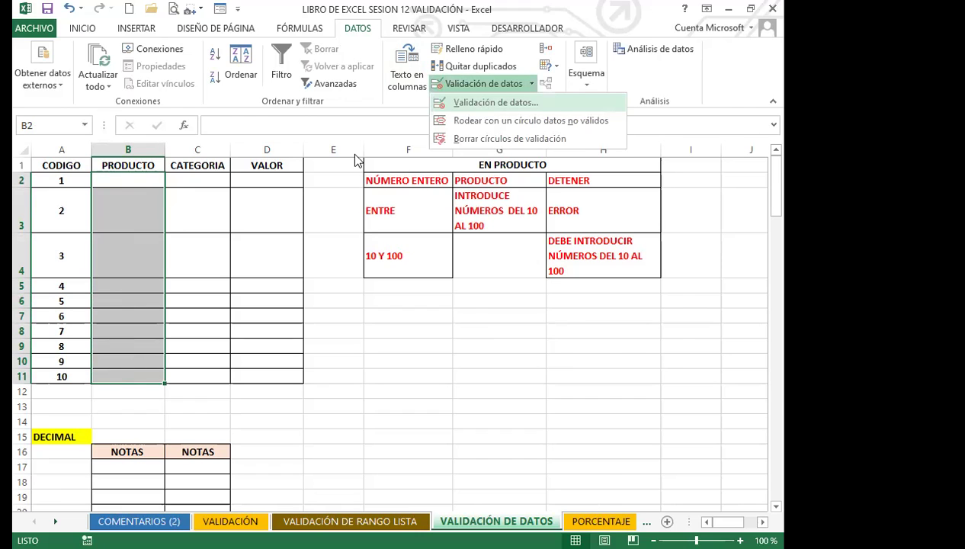
left_click(496, 102)
left_click(513, 299)
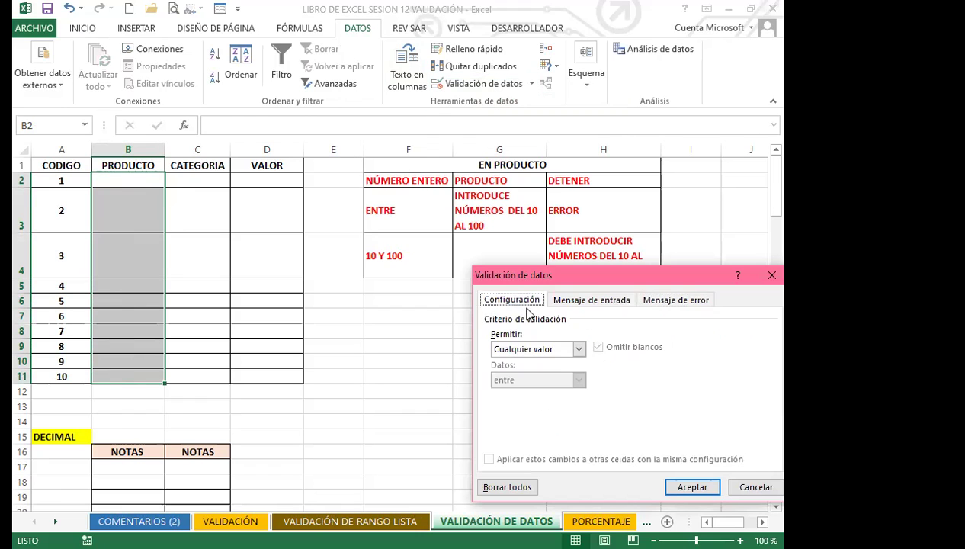
left_click(579, 349)
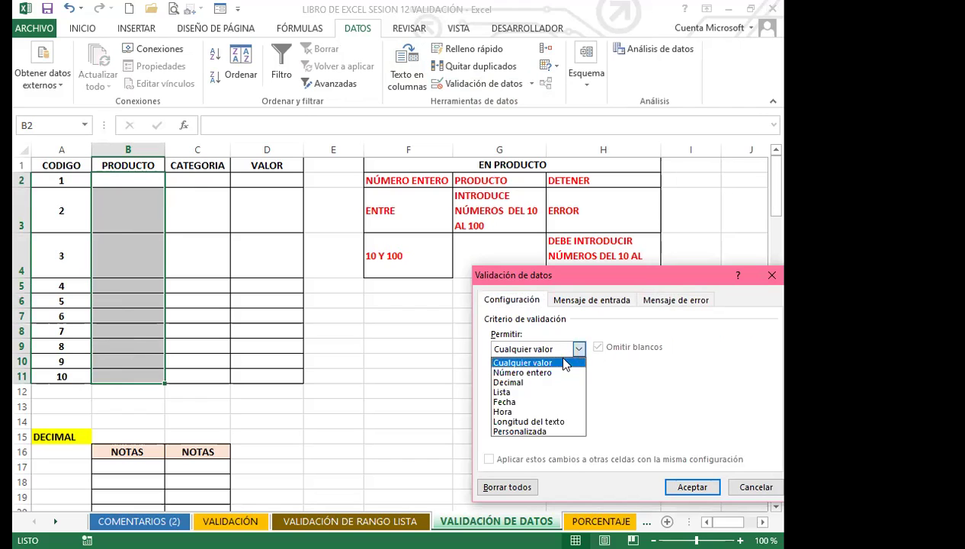
left_click(538, 372)
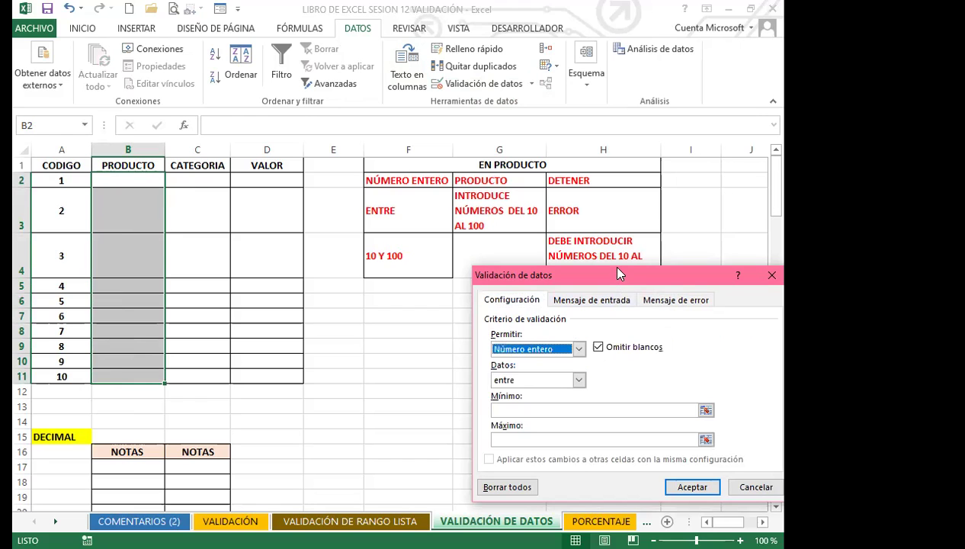
Set the whole-number criterion for the PRODUCTO cells to a minimum of 10 and a maximum of 100
left_click_drag(619, 271, 625, 185)
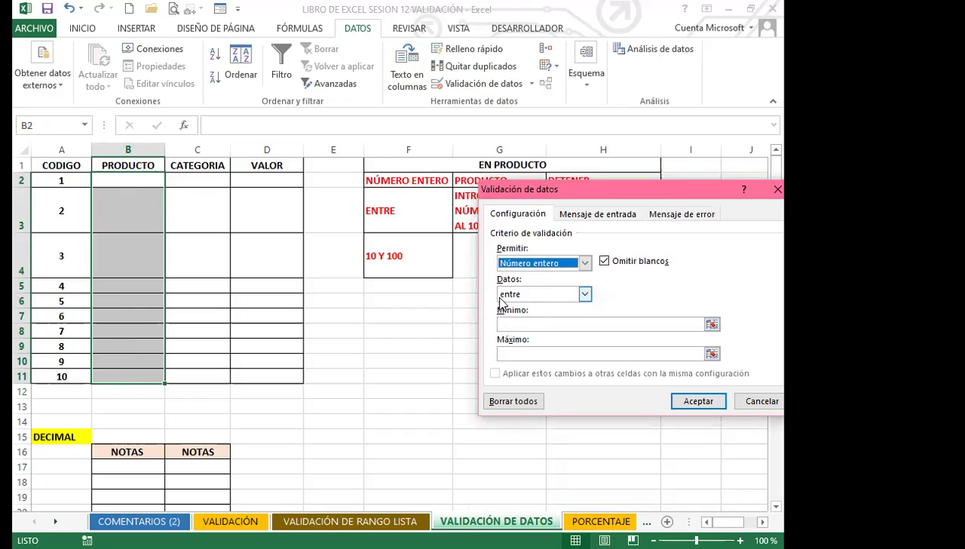
left_click(511, 324)
type("10")
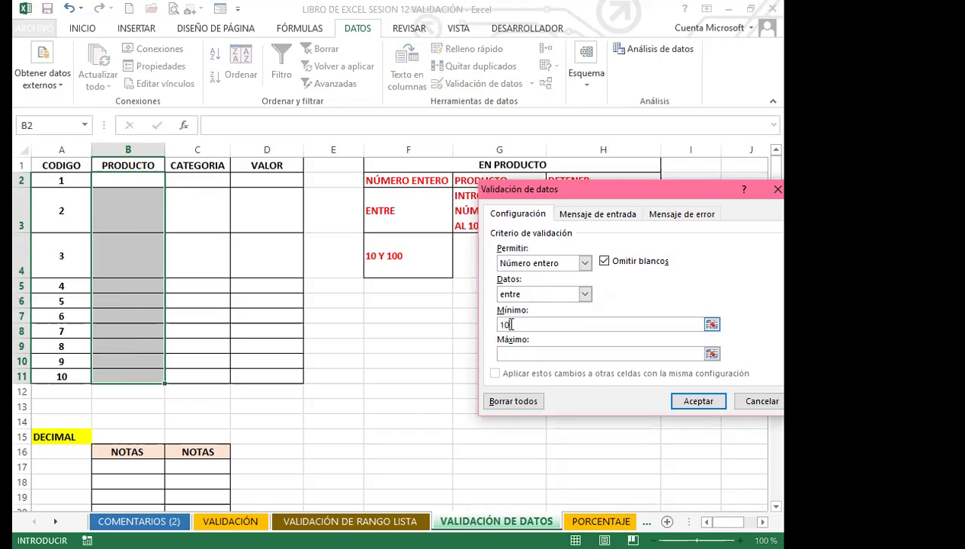
left_click(521, 350)
type("100")
Add an input message titled PRODUCTO with the text INTRODUCE NÚMEROS DEL 10 AL 100
left_click_drag(643, 192, 474, 246)
left_click(429, 267)
left_click(350, 334)
type("PRODUCTO")
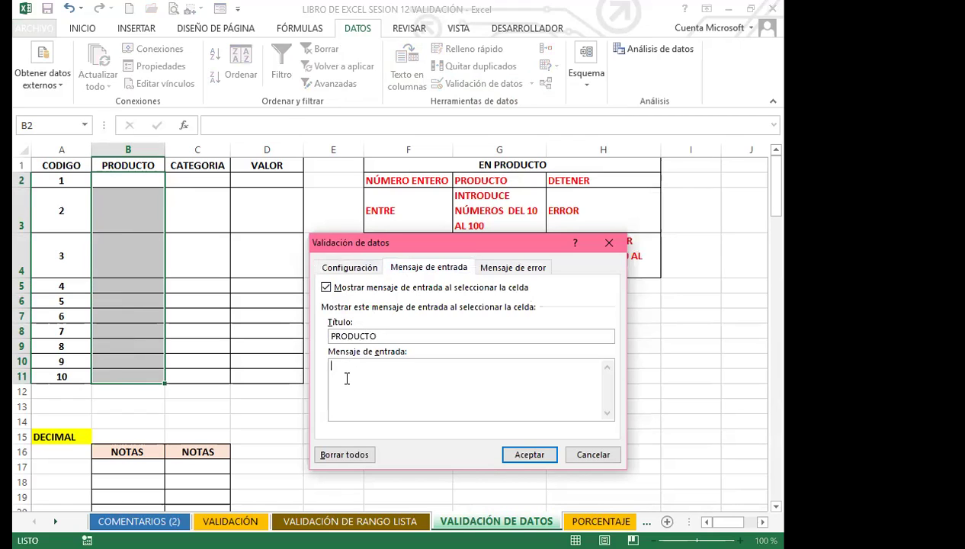
type("INTRODUCE NÚME")
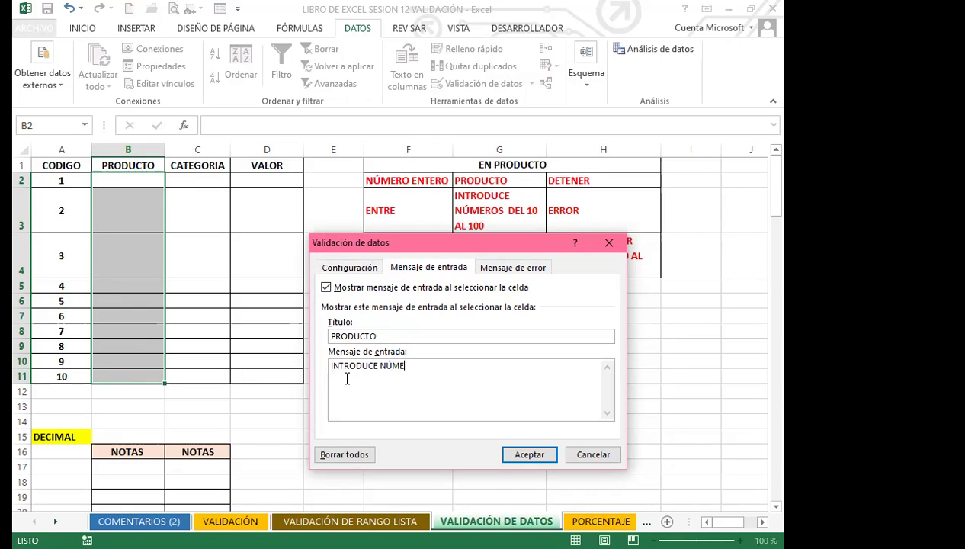
type("ROS DEL 10 AL 100")
Add an error alert titled DETENER with the message DEBE INTRODUCIR NÚMEROS DEL 10 AL 100, and apply the validation
left_click(529, 268)
left_click(481, 337)
type("DETENER")
left_click(484, 385)
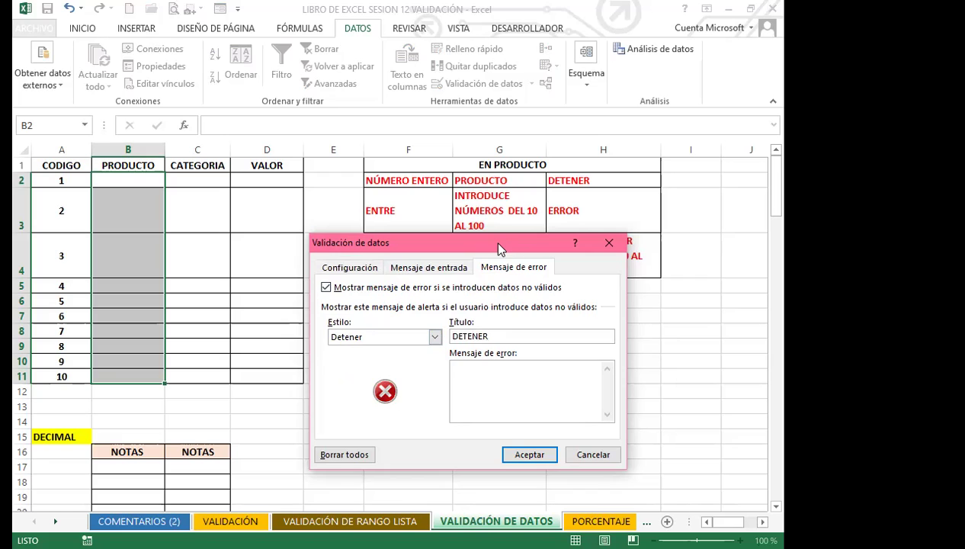
left_click_drag(498, 247, 391, 206)
type("DEBE INTRODUCRTI")
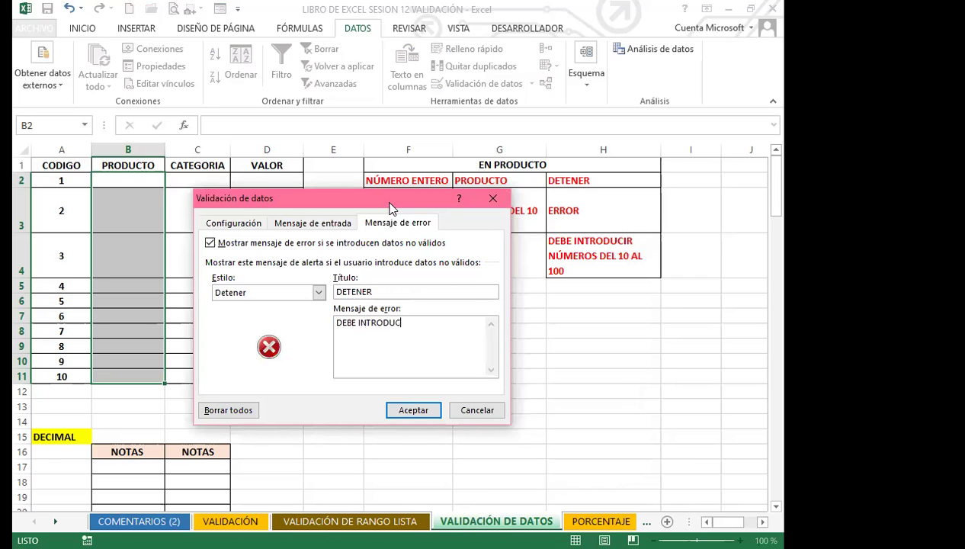
key("BackSpace")
key("BackSpace")
key("BackSpace")
type("IR NÚMEROS DEL 10 AL 100")
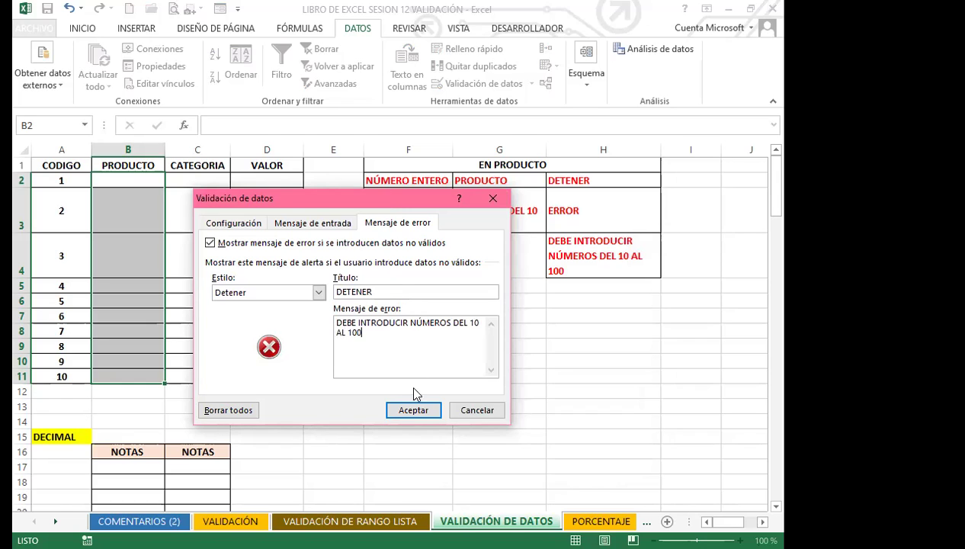
left_click(417, 418)
left_click(309, 361)
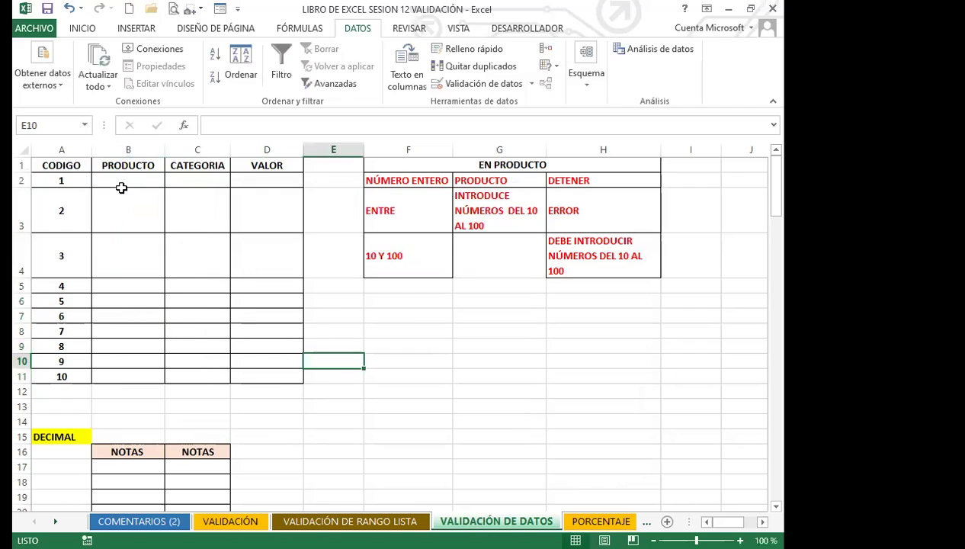
Try to enter 5 in the first PRODUCTO cell, B2, to test the lower limit
left_click(122, 191)
left_click(121, 180)
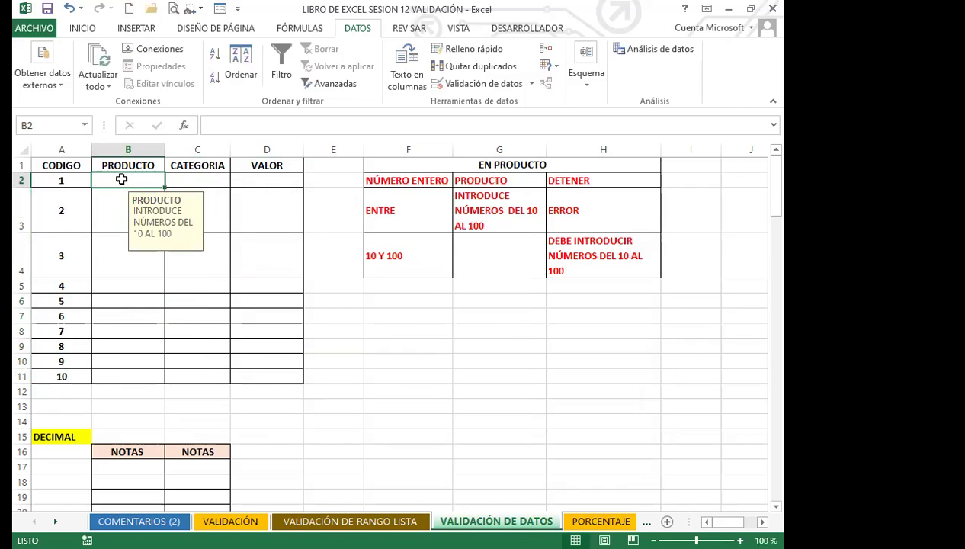
type("5")
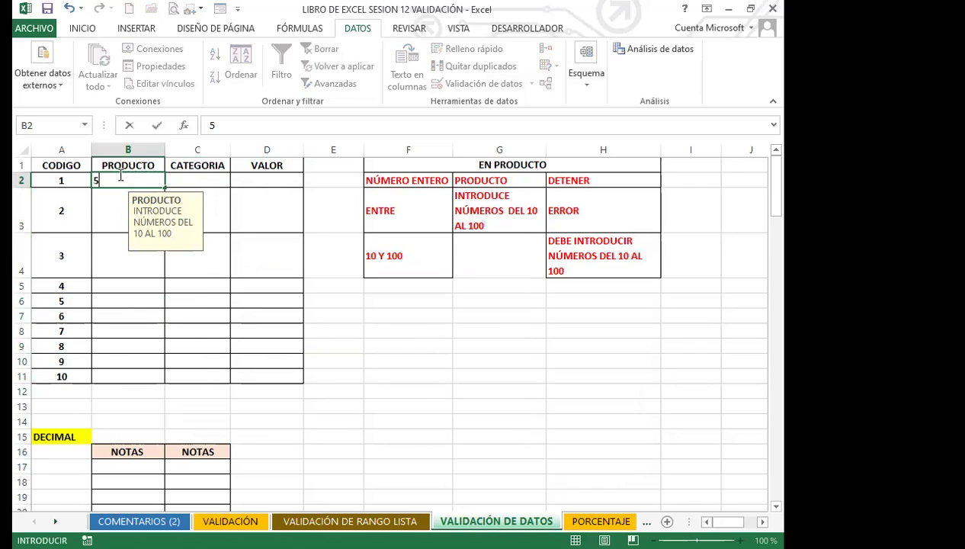
key("Return")
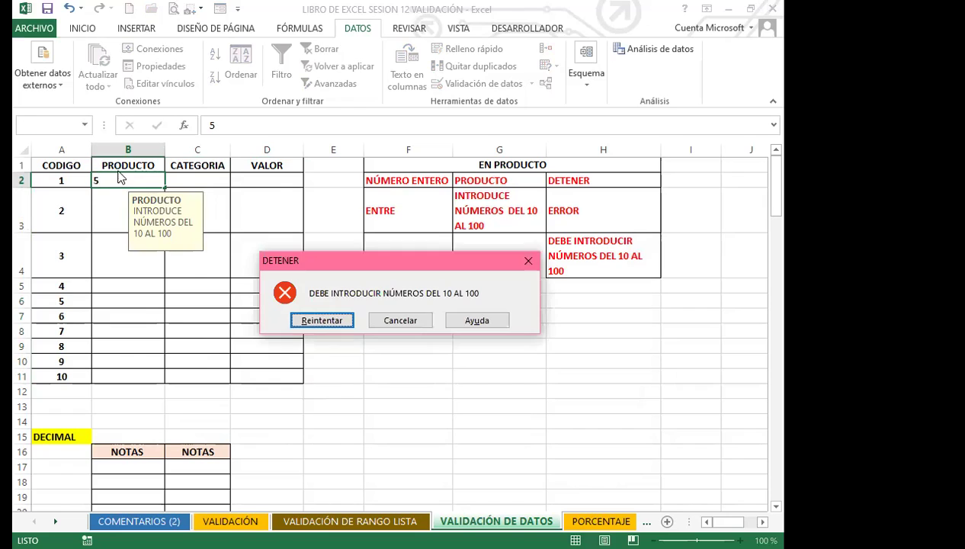
Retry the entry in cell B2 with the value 100
left_click(323, 320)
type("100")
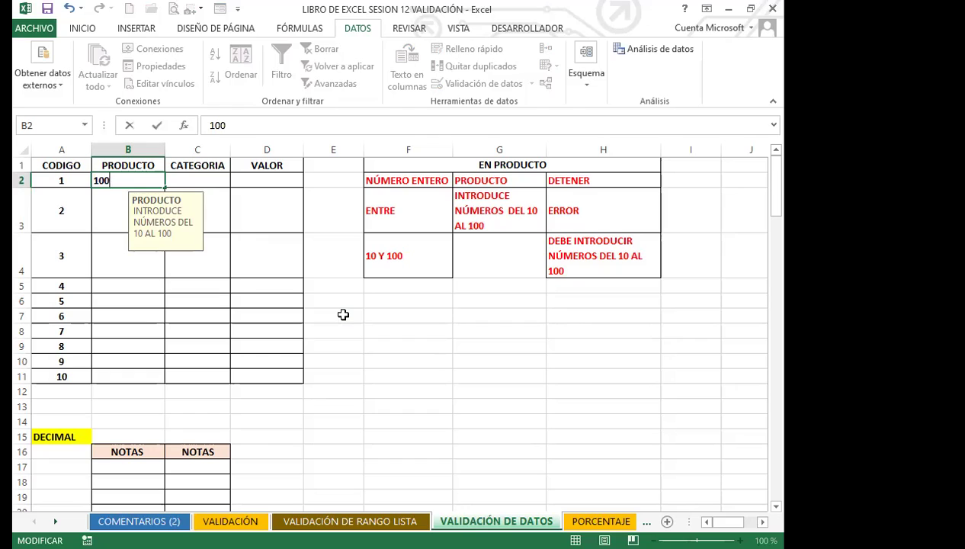
key("Return")
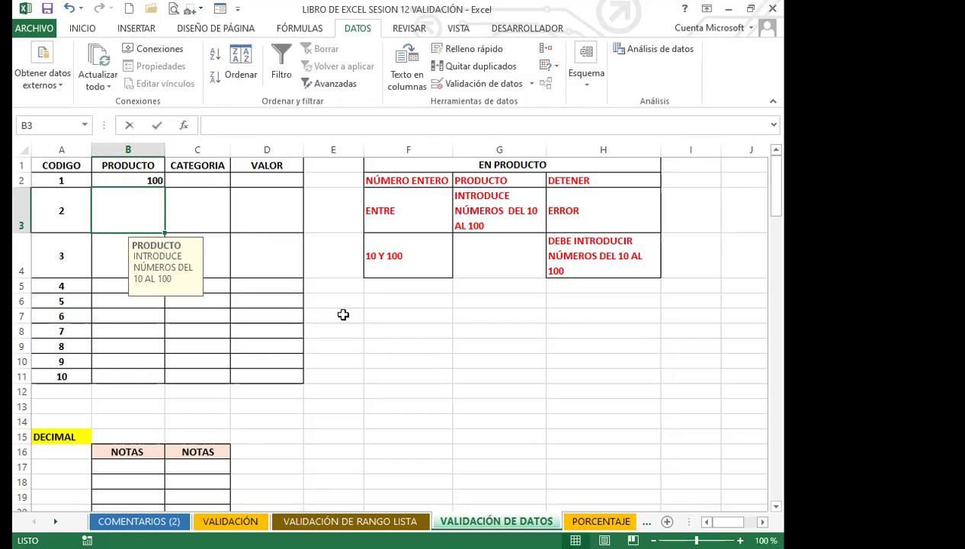
Try to enter 101 in PRODUCTO cell B3 to test the upper limit, dismiss the alert and select B4
type("101")
key("Return")
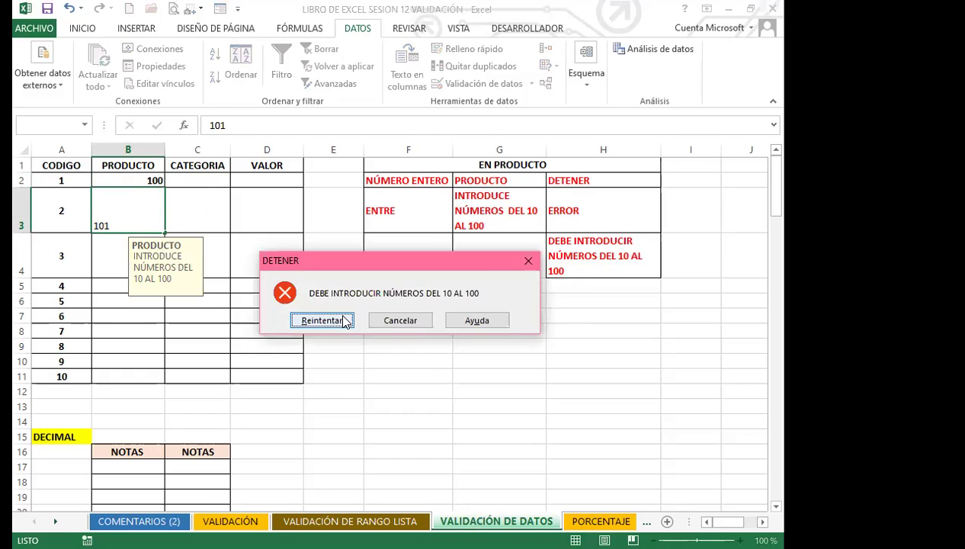
left_click(528, 261)
left_click(119, 258)
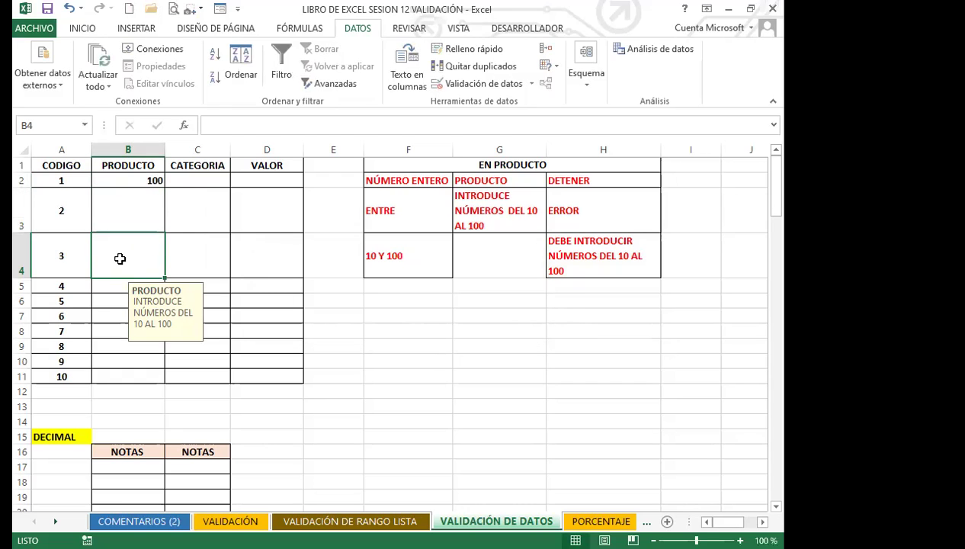